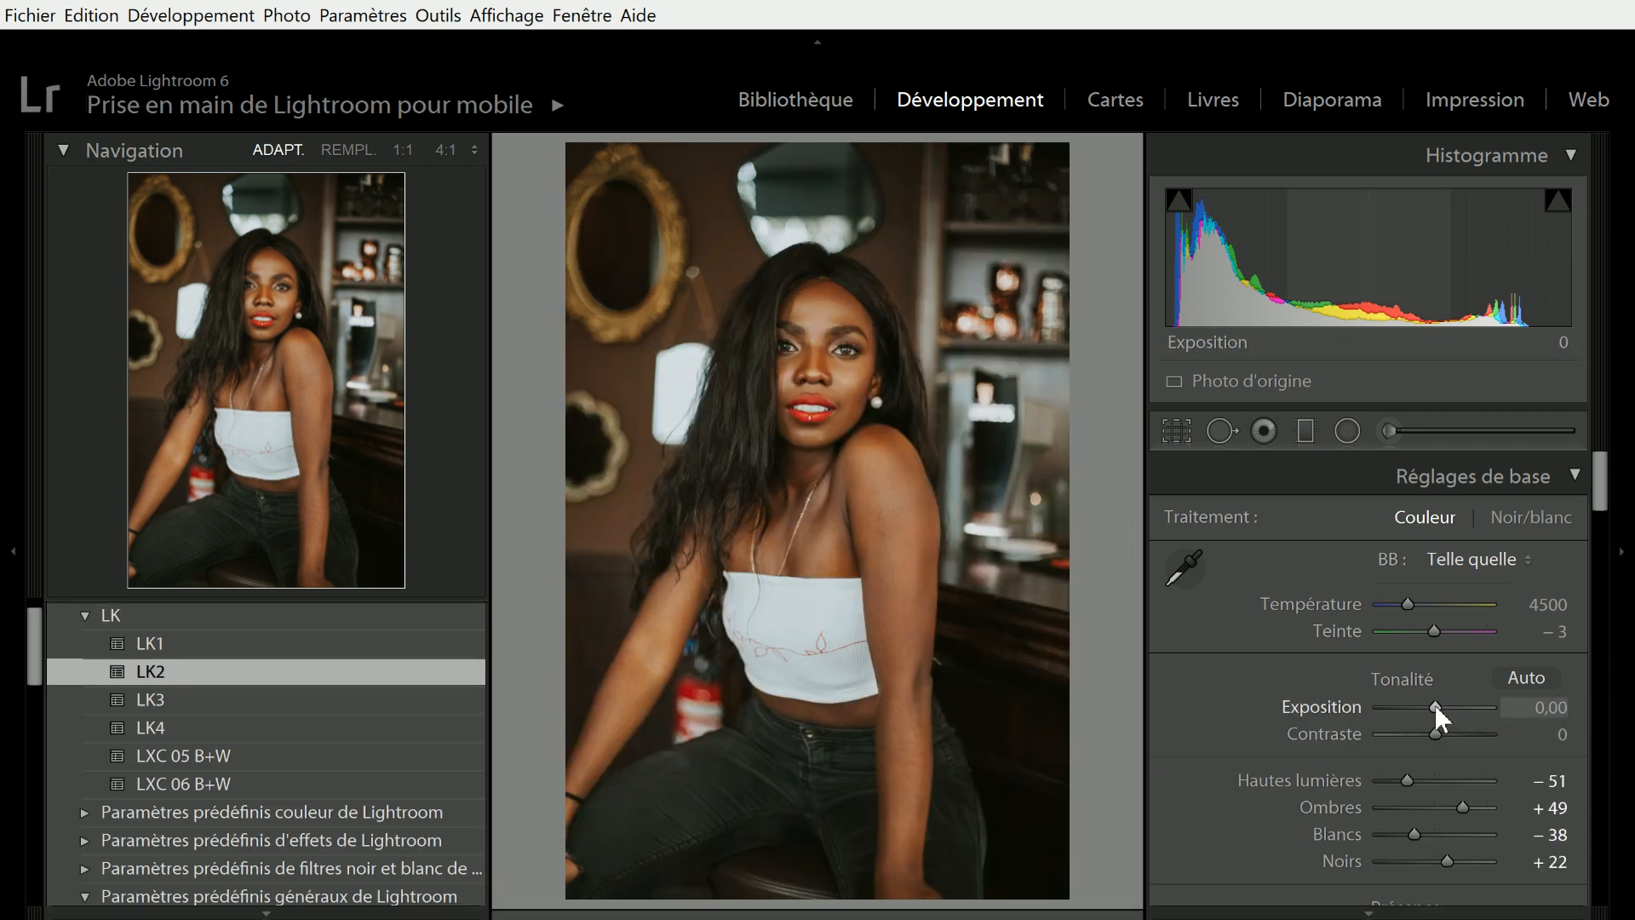
- Raise the portrait's exposure to +0.59 and correct the white balance to temperature 4419 and tint +6
drag(1434, 703, 1442, 703)
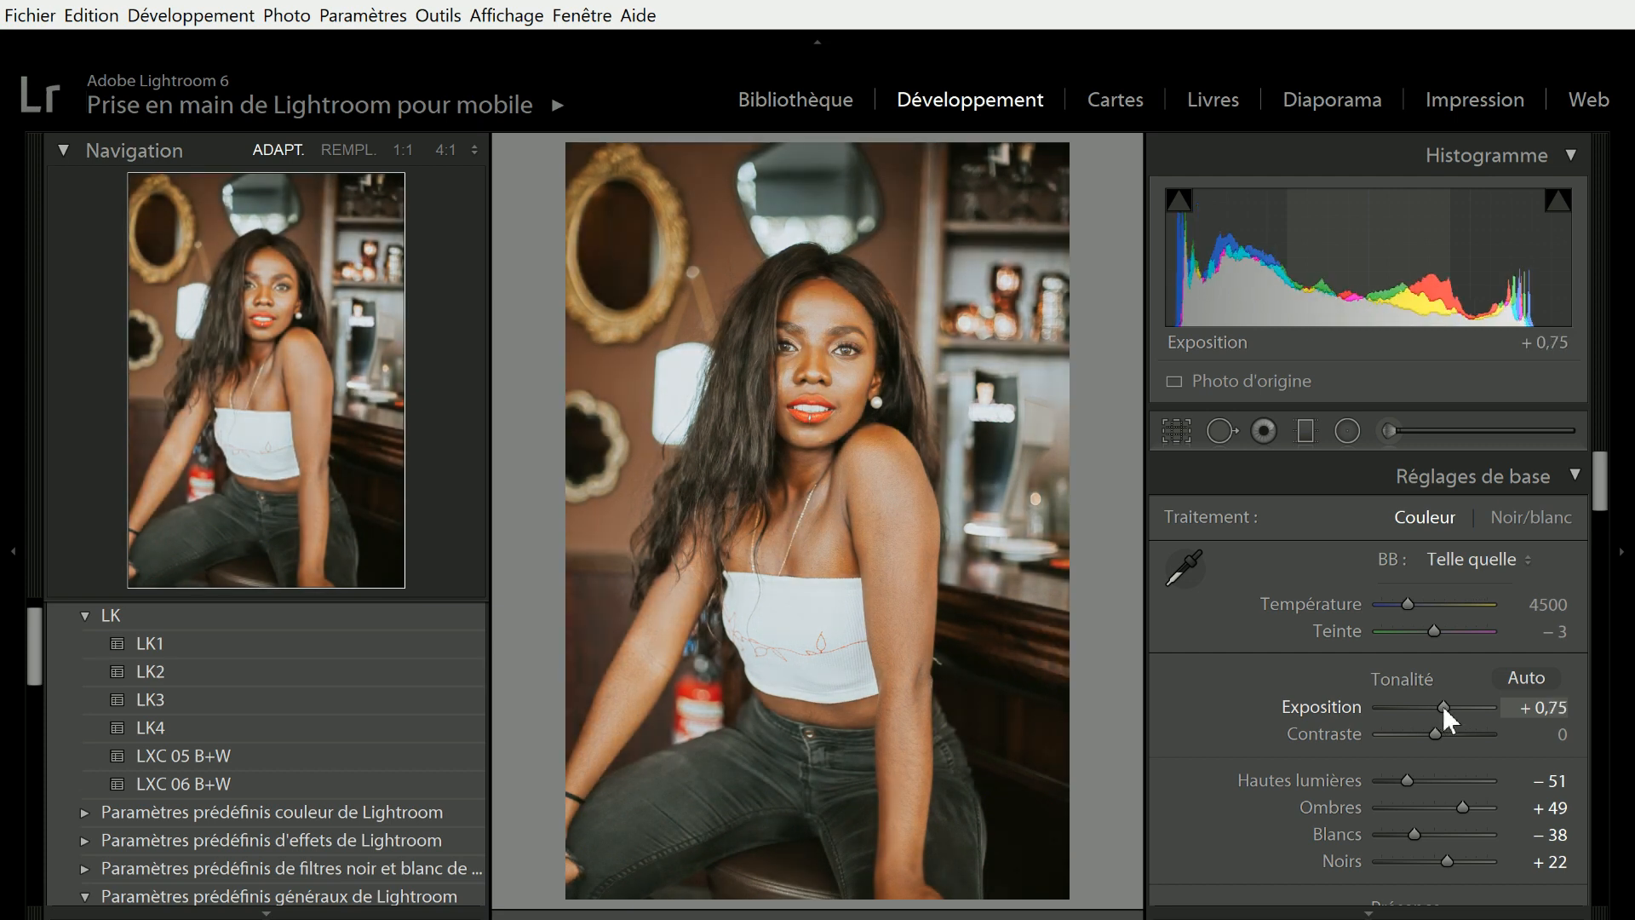
drag(1444, 707, 1442, 708)
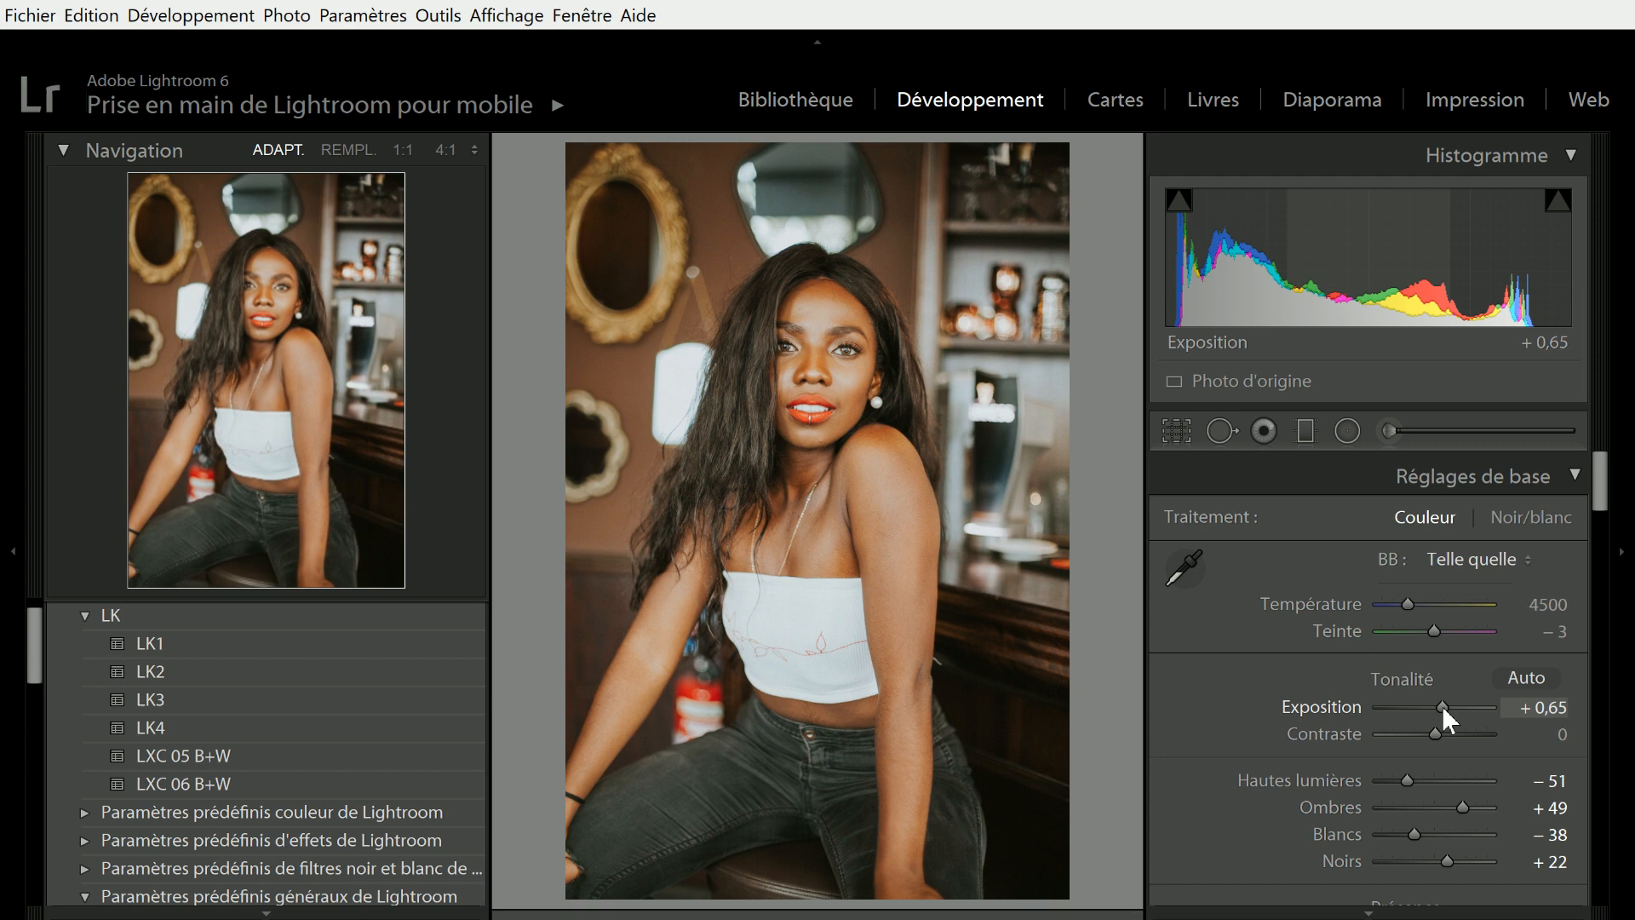
drag(1442, 705, 1441, 705)
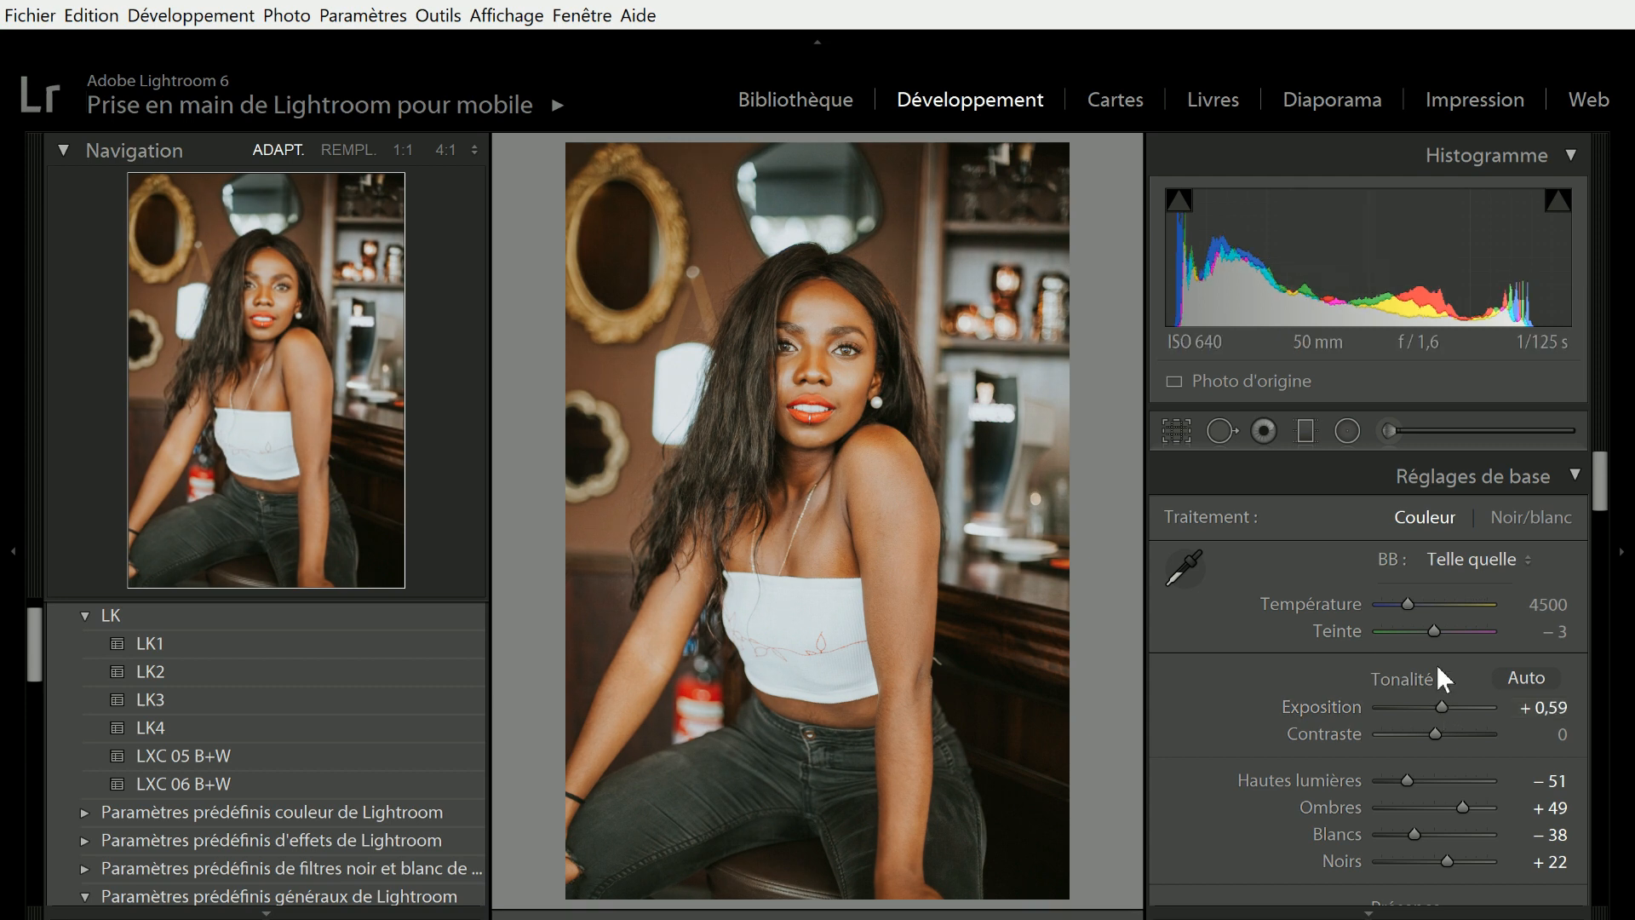
drag(1428, 625, 1408, 598)
- Set the basic adjustments to contrast +12, highlights -87 and vibrance +19
drag(1438, 732, 1444, 730)
scroll(1439, 724, down, 3)
drag(1409, 579, 1386, 578)
drag(1435, 759, 1442, 758)
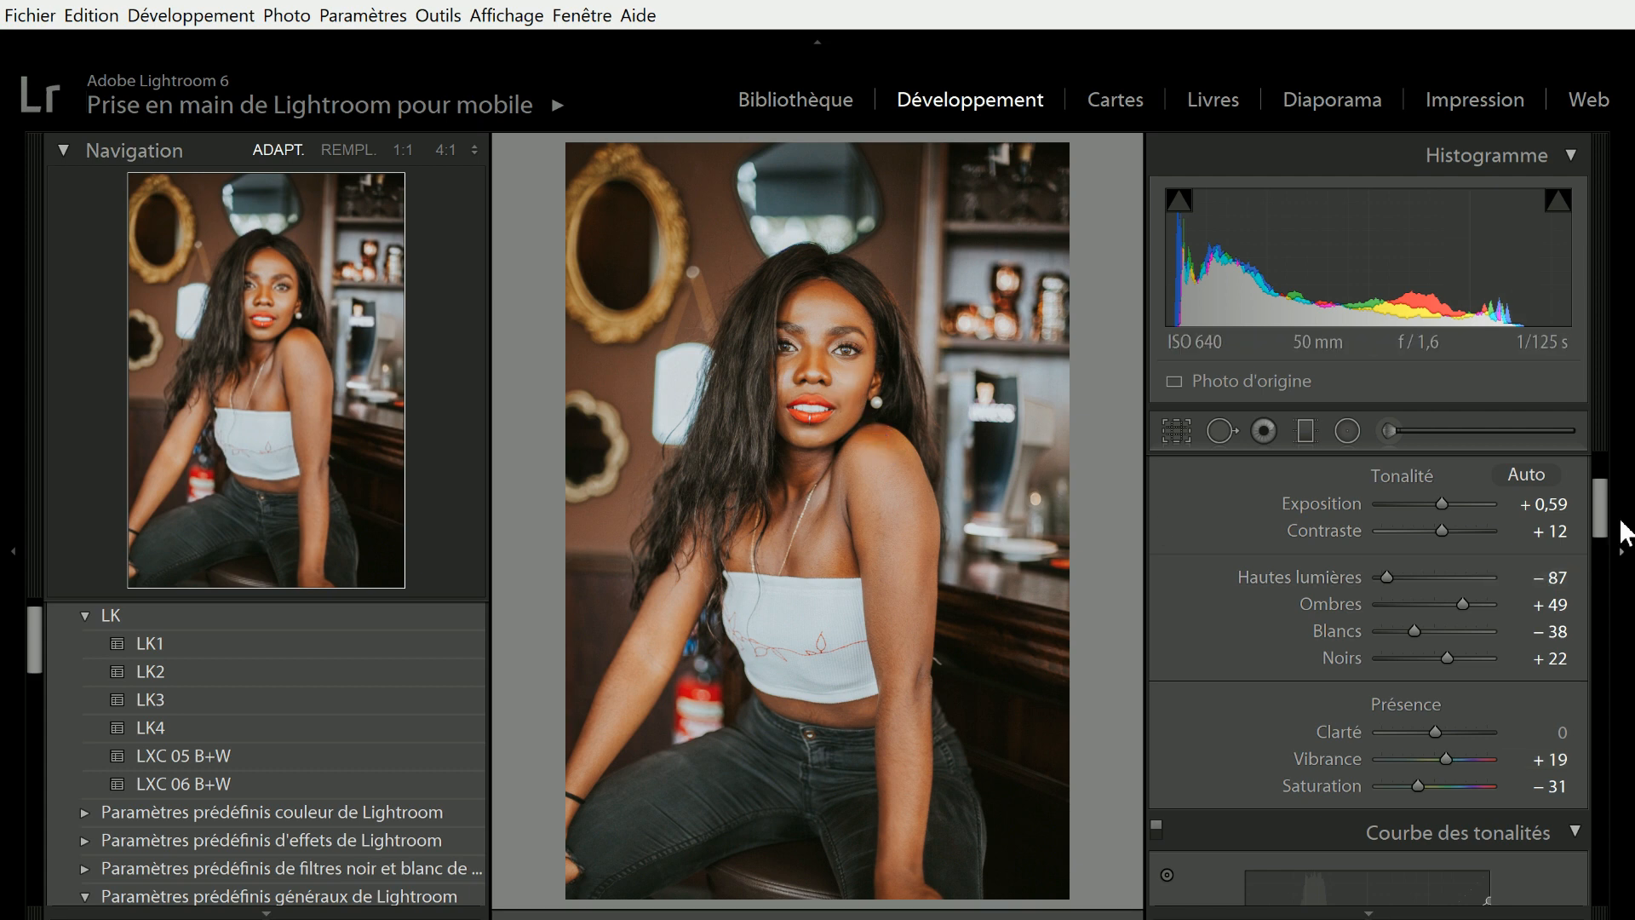
scroll(1605, 523, up, 3)
scroll(1605, 524, down, 3)
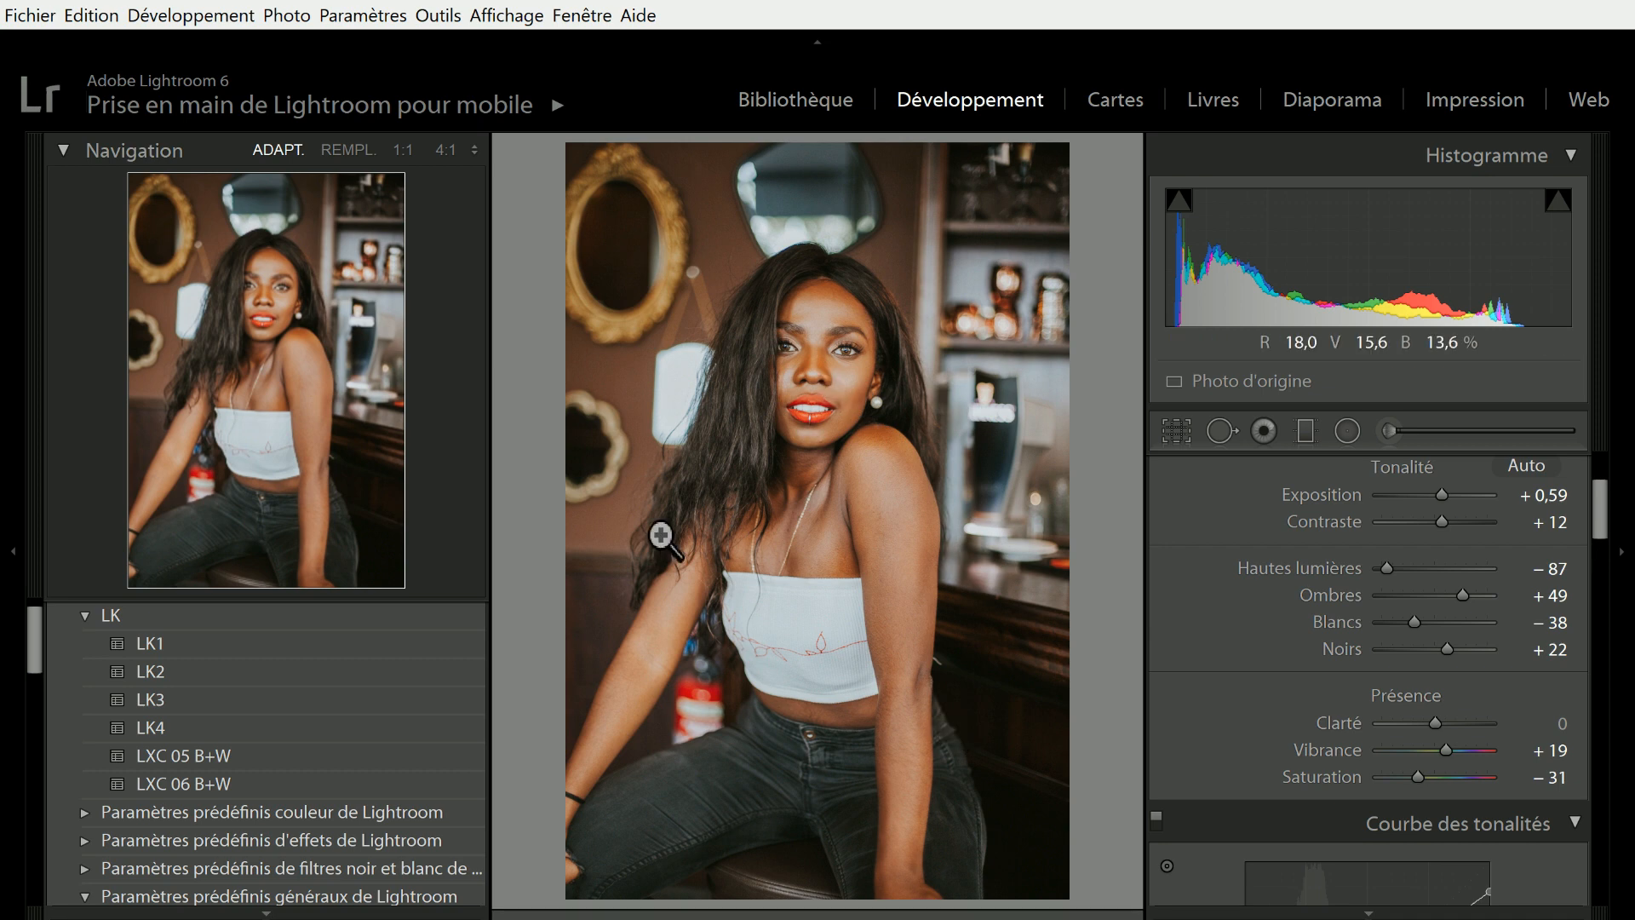
- Refine the tonality with exposure at +0.65 and contrast at +20
drag(1600, 509, 1600, 511)
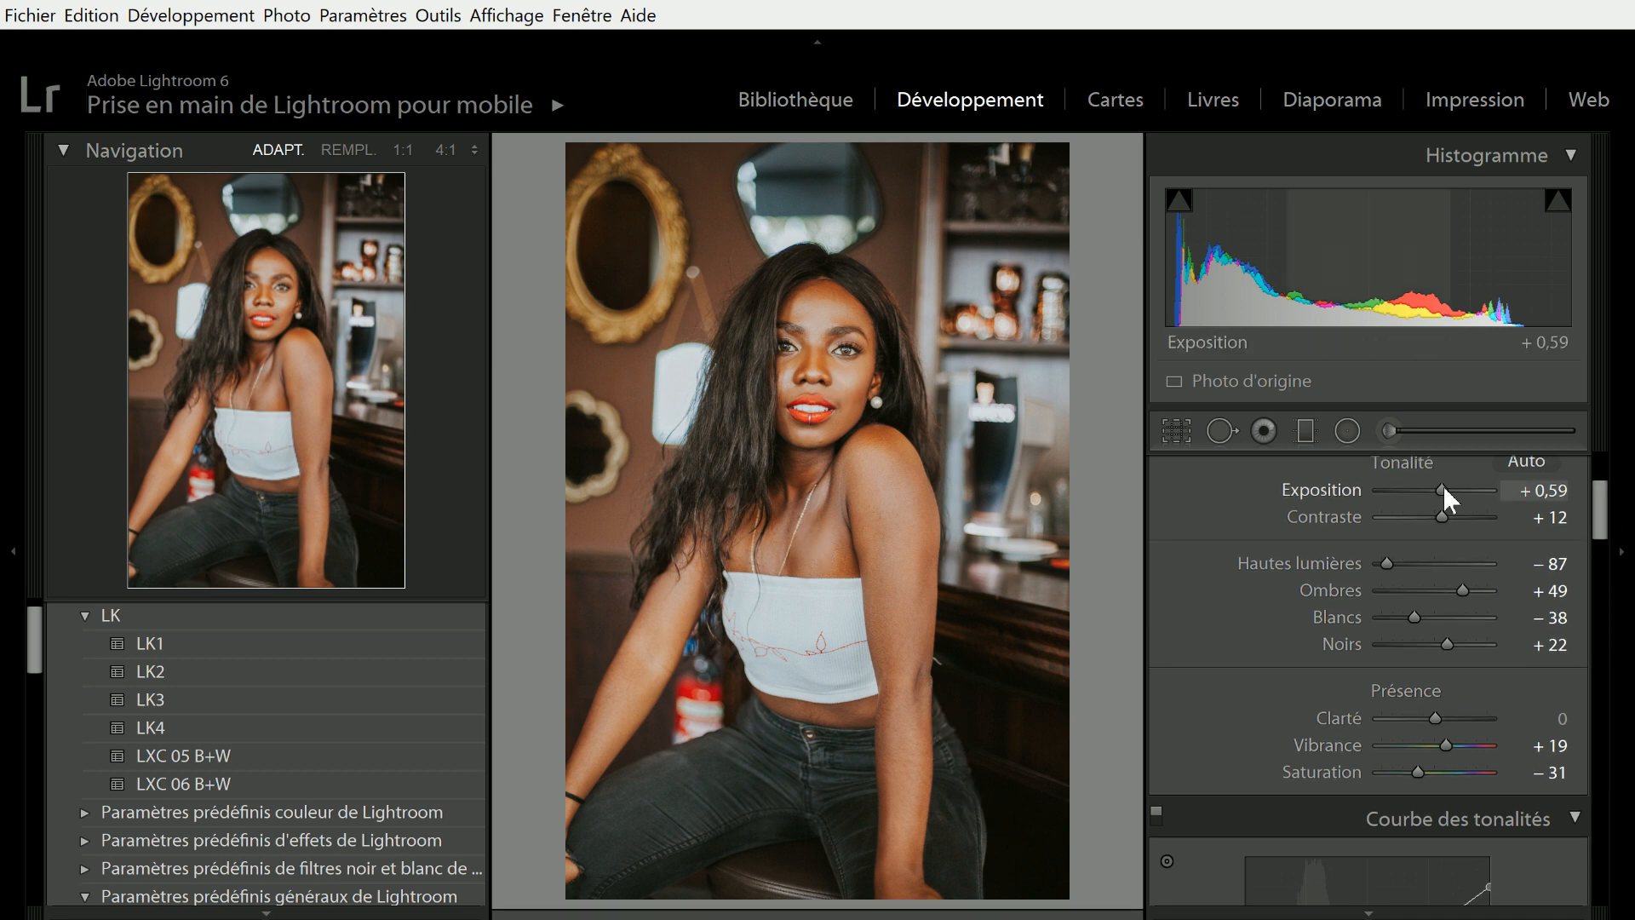
drag(1442, 484, 1447, 515)
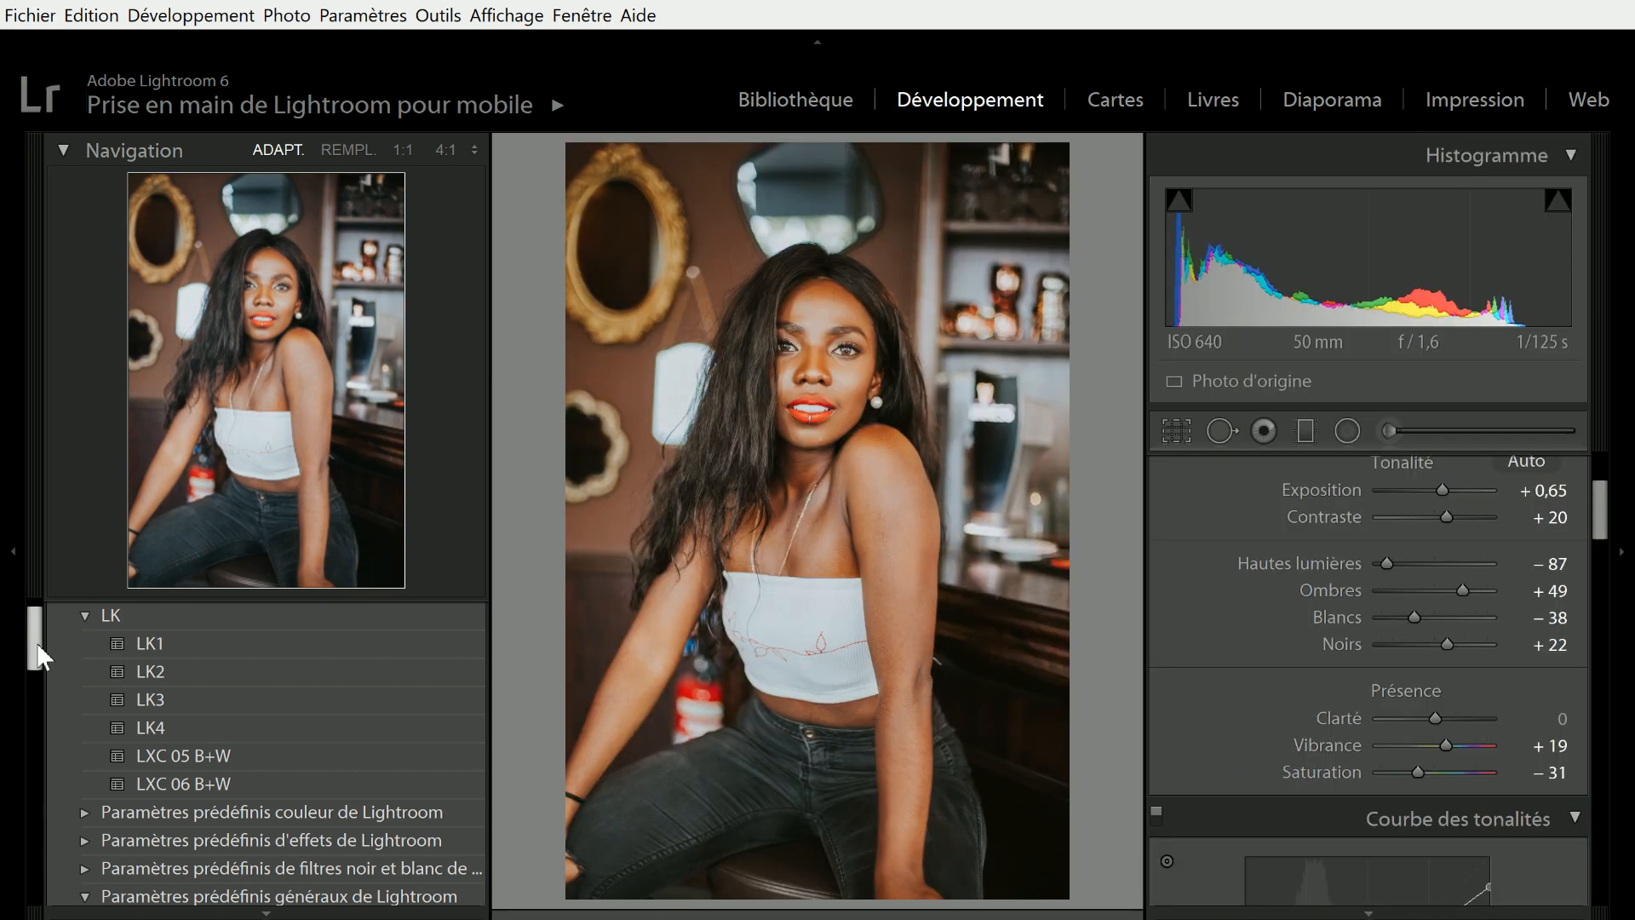
drag(38, 649, 39, 877)
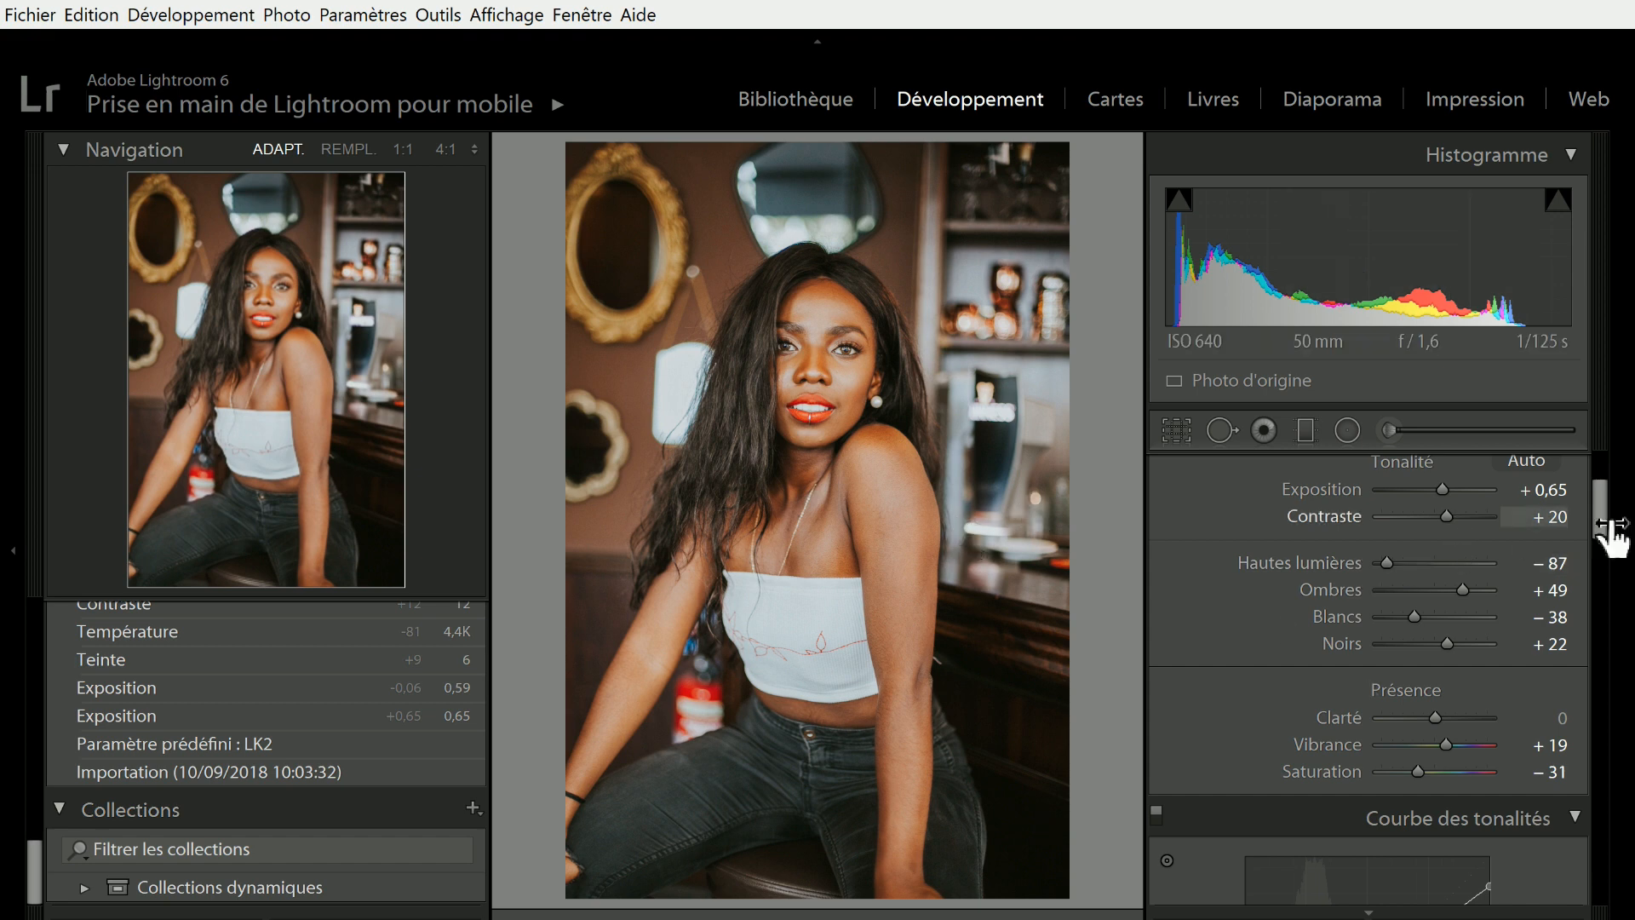
- Adjust the shadow end of the RGB tone curve using its two lowest points
drag(1599, 513, 1595, 548)
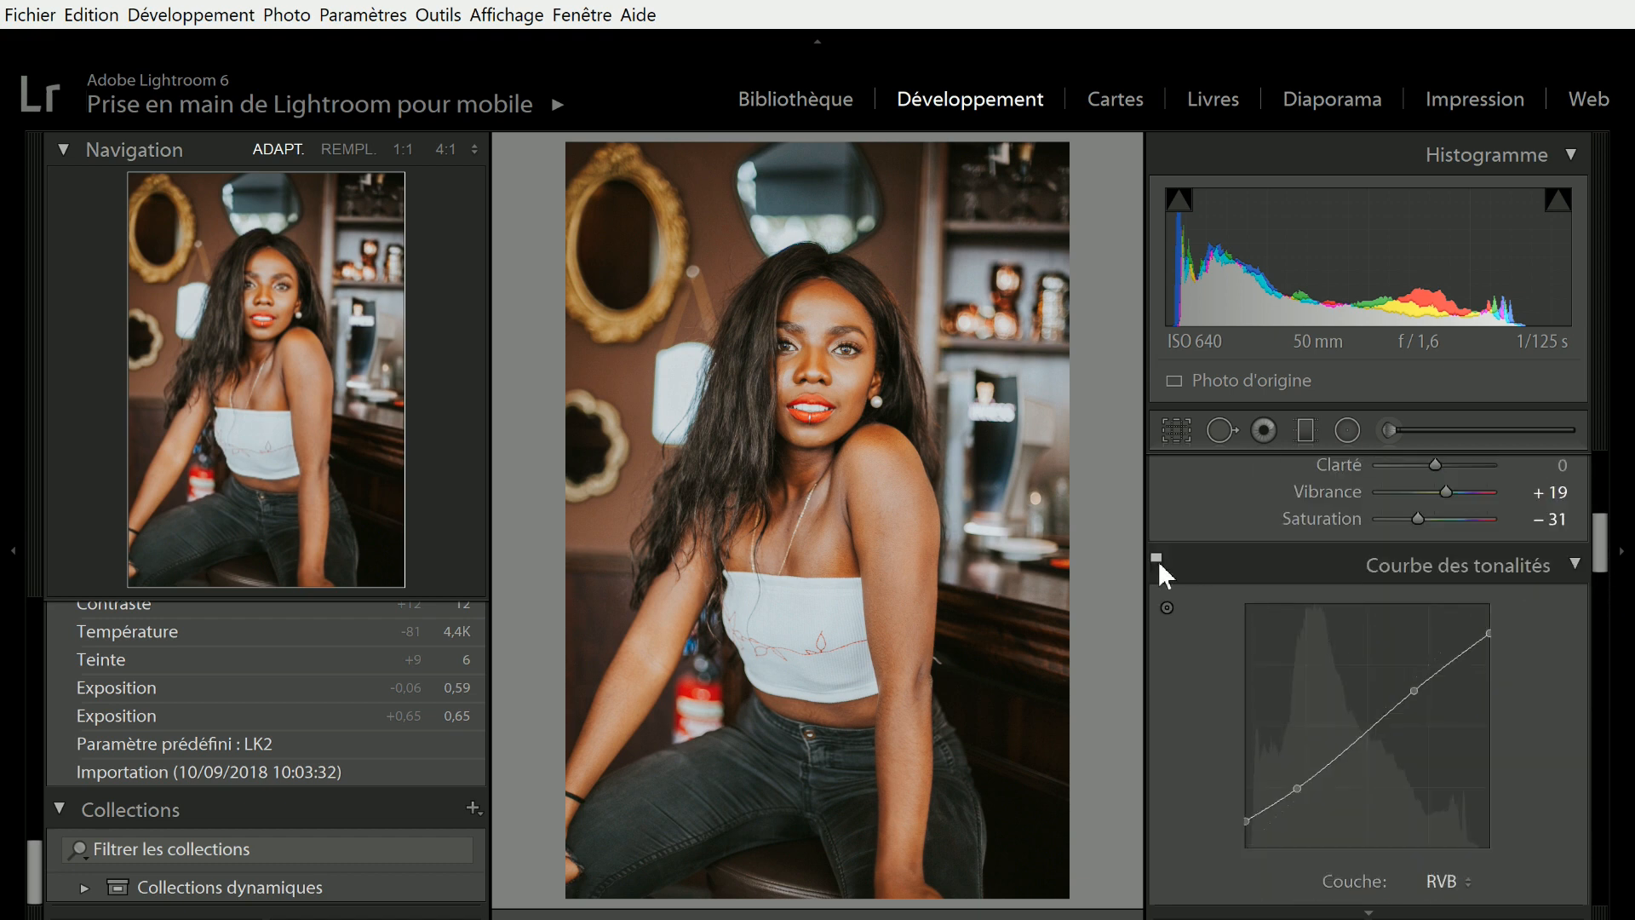
drag(1245, 826, 1299, 788)
- Sharpen the photo with an amount of 79 and a radius of 0.7, checking the face at 1:1
drag(1597, 552, 1593, 691)
drag(1417, 603, 1438, 603)
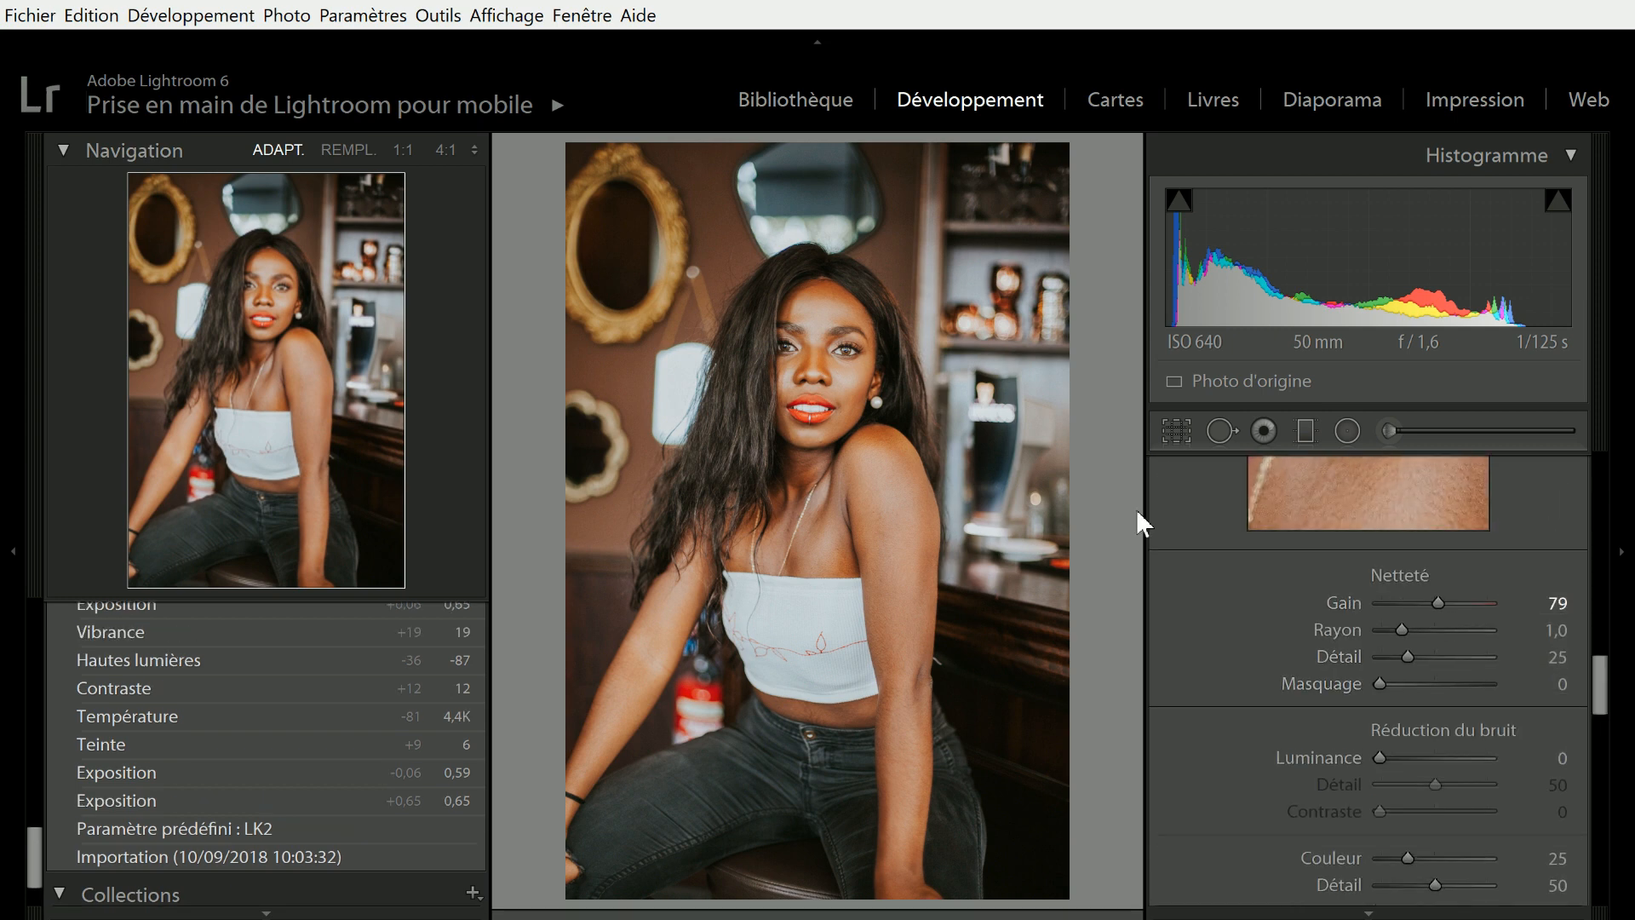
click(847, 348)
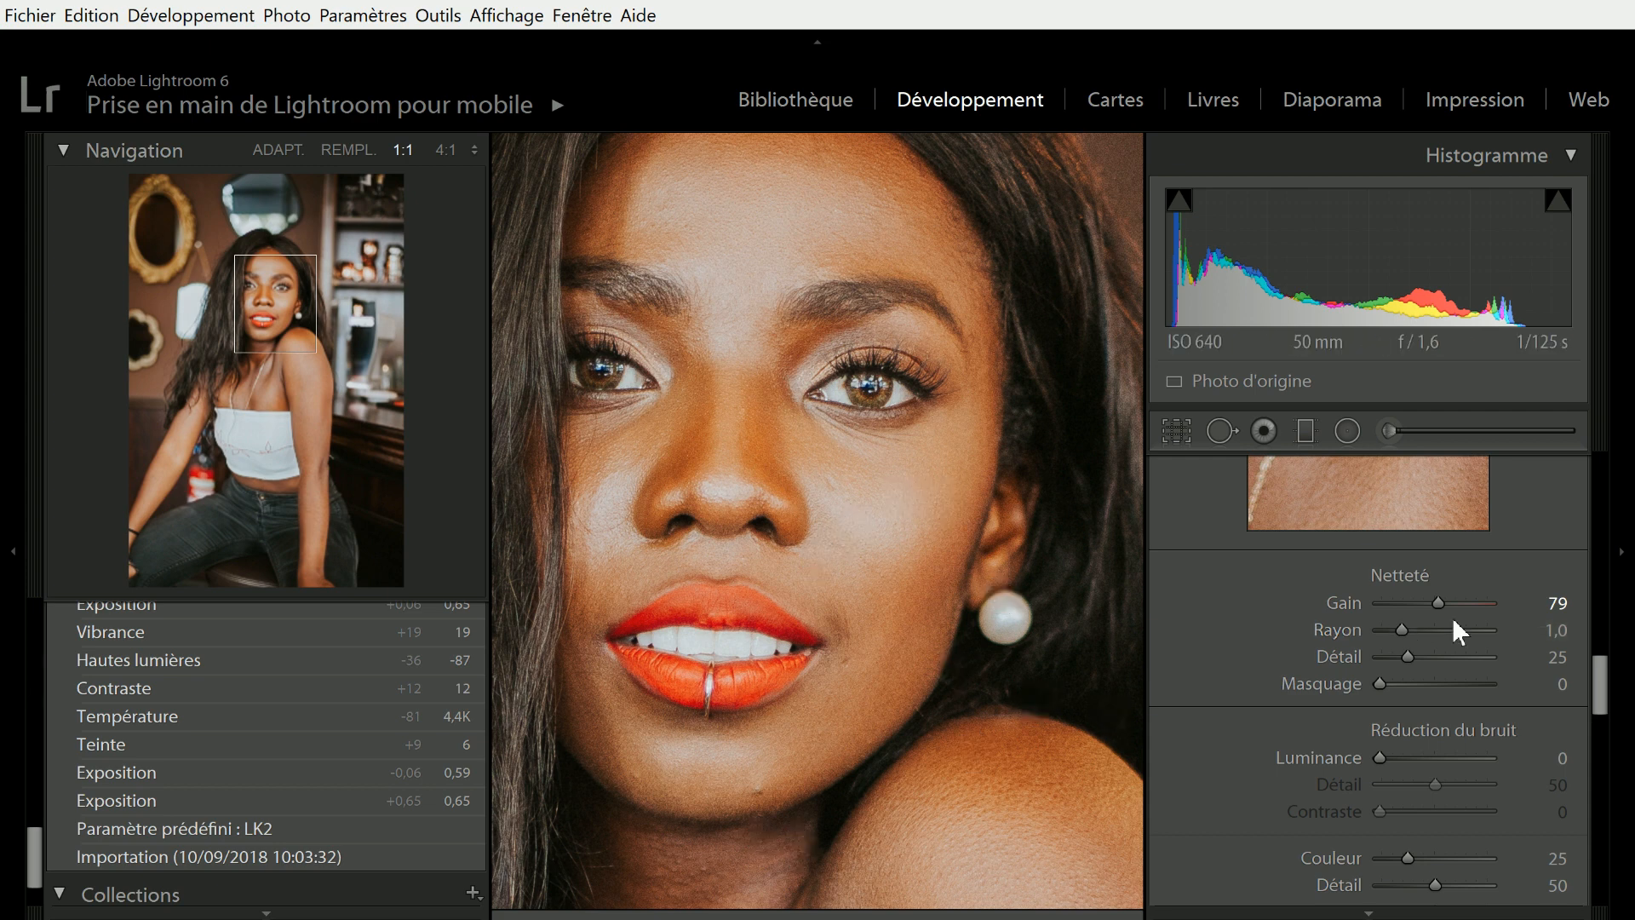
drag(1396, 629, 1382, 629)
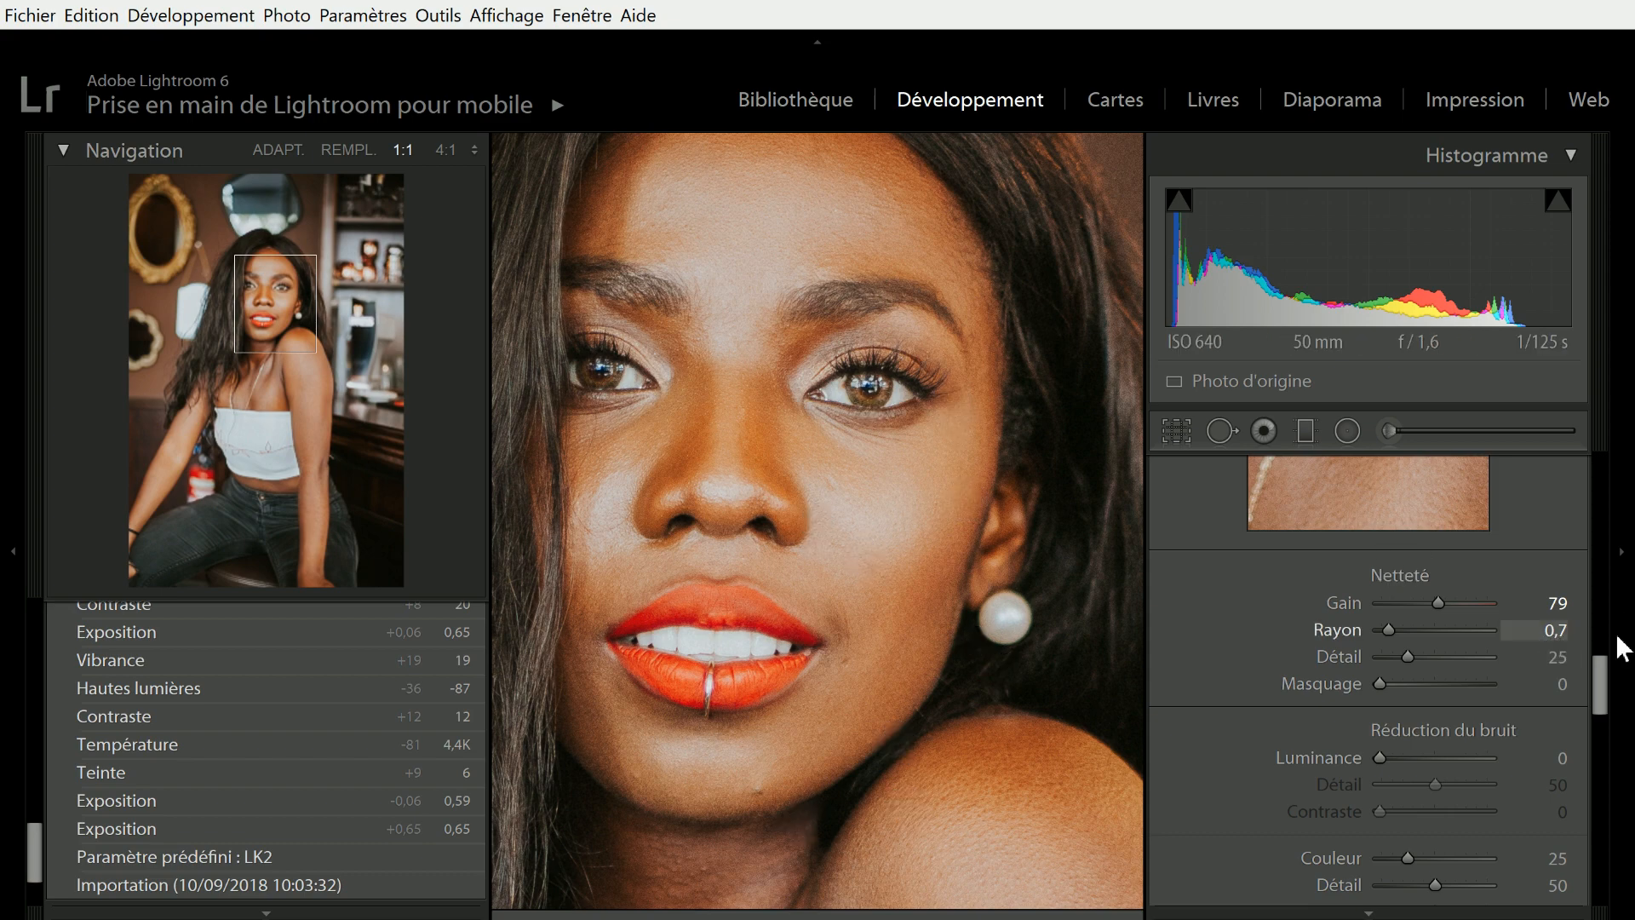
drag(1598, 676, 1575, 859)
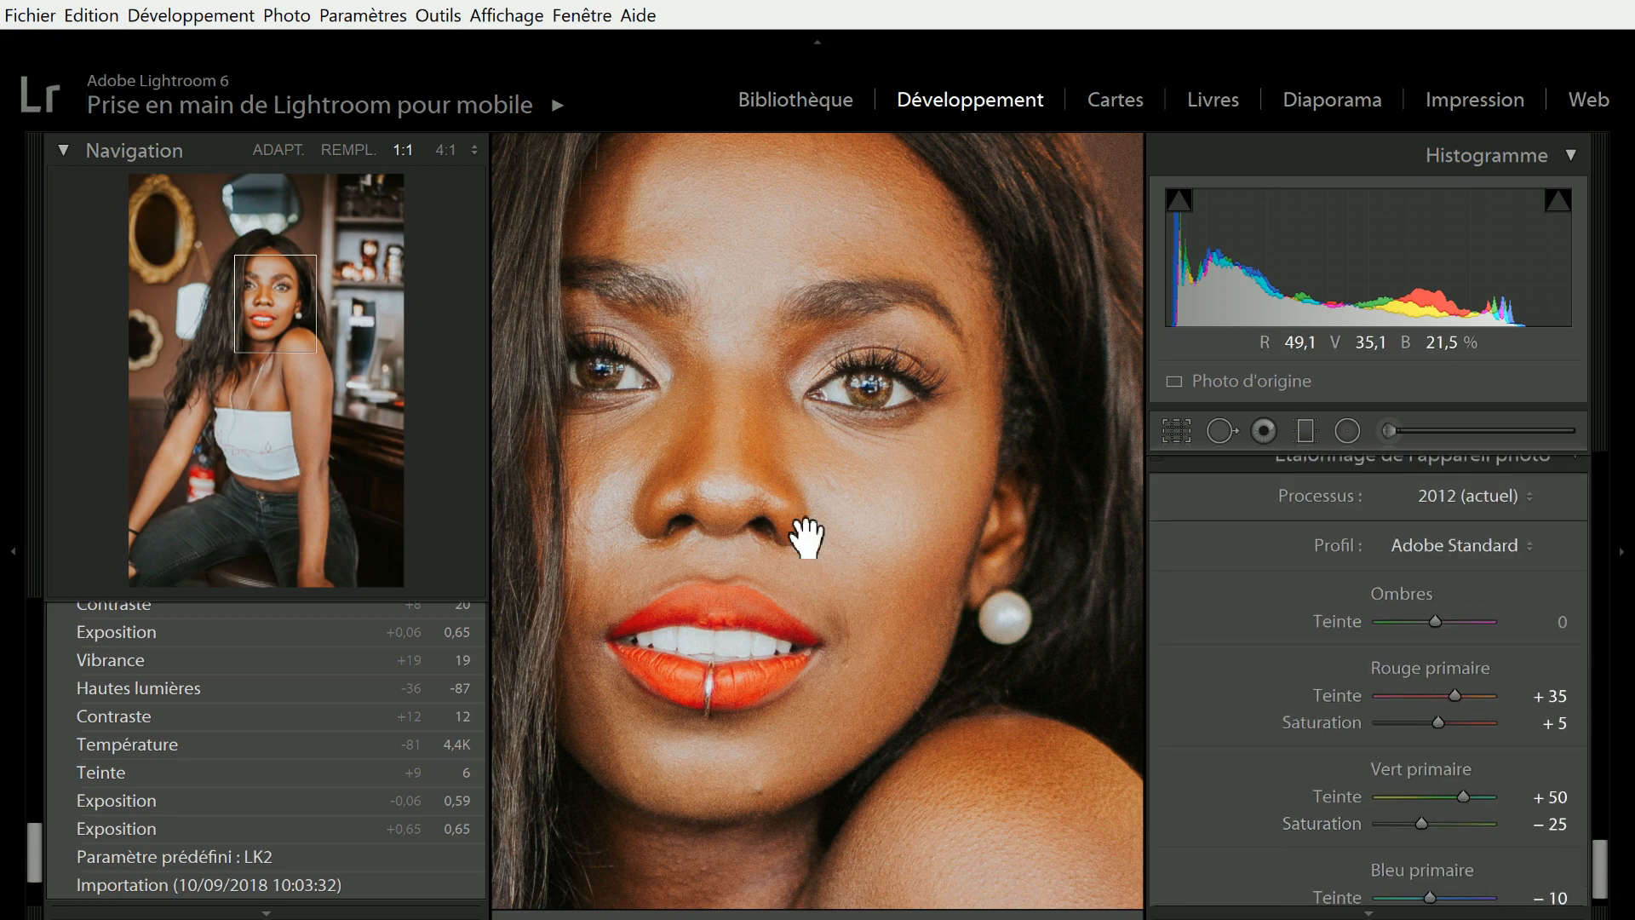
click(804, 537)
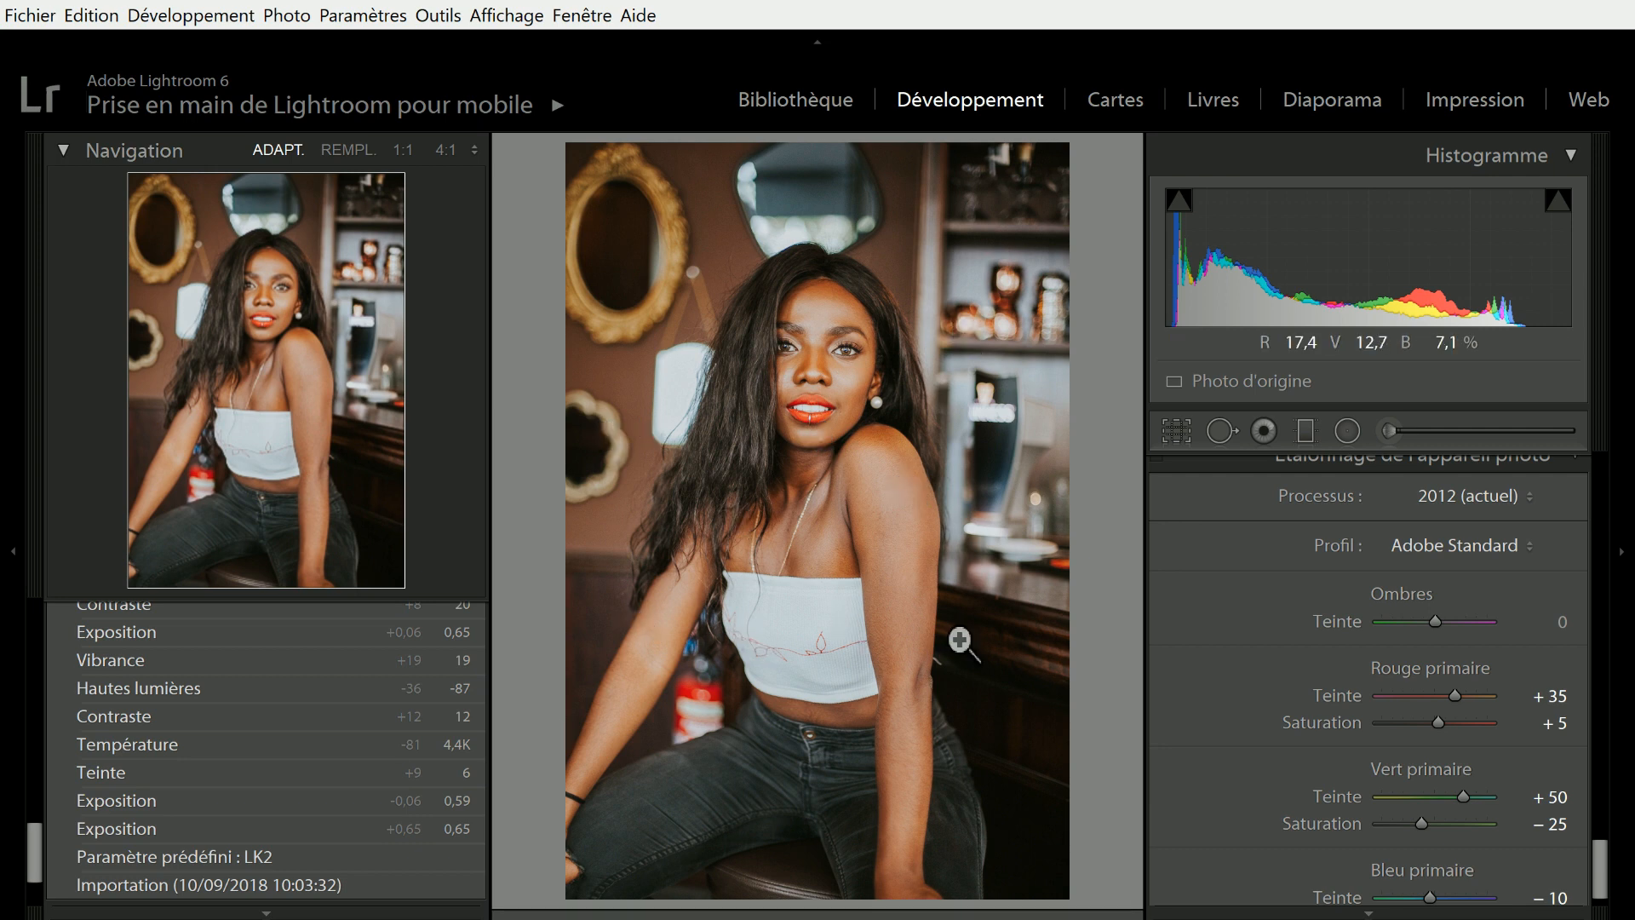
click(1613, 738)
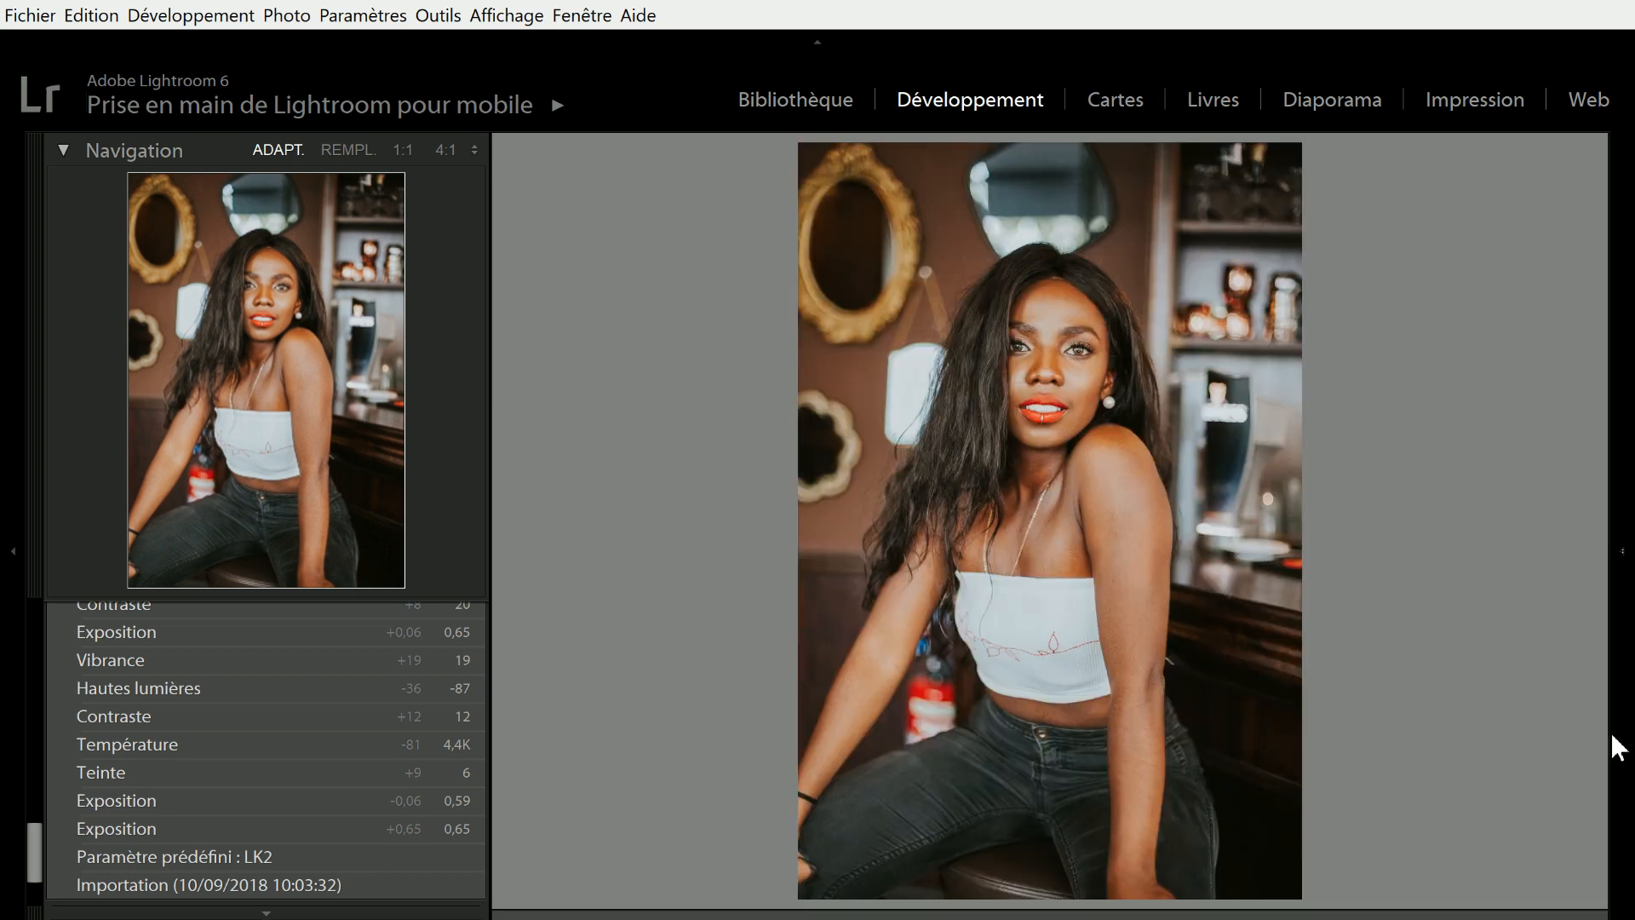
click(1617, 742)
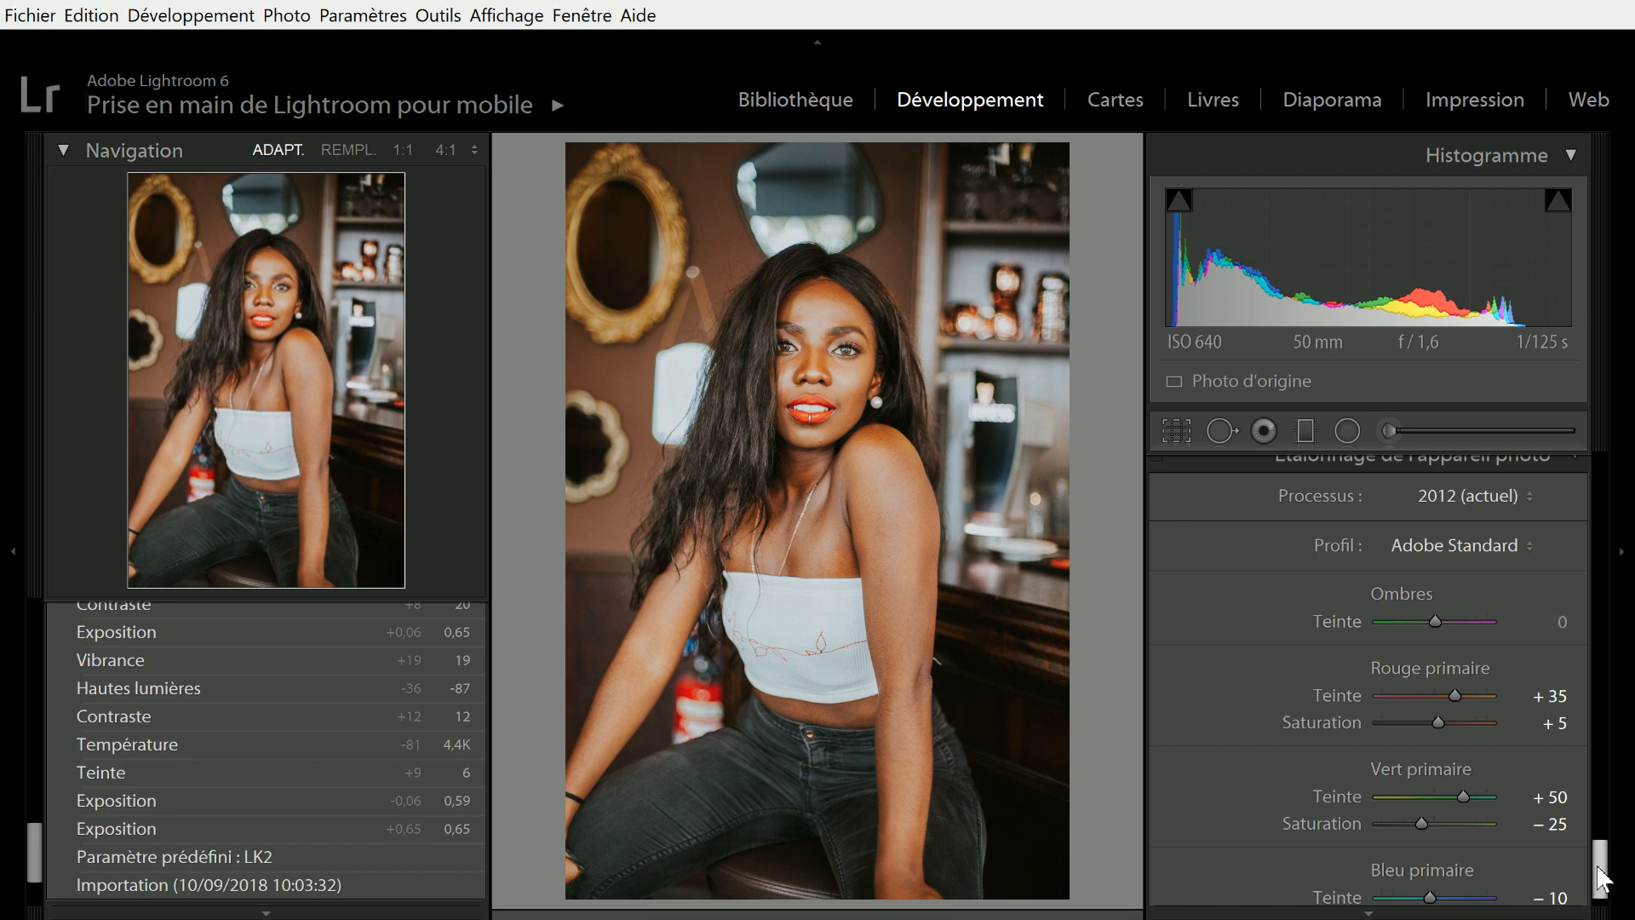
drag(1601, 877, 1612, 484)
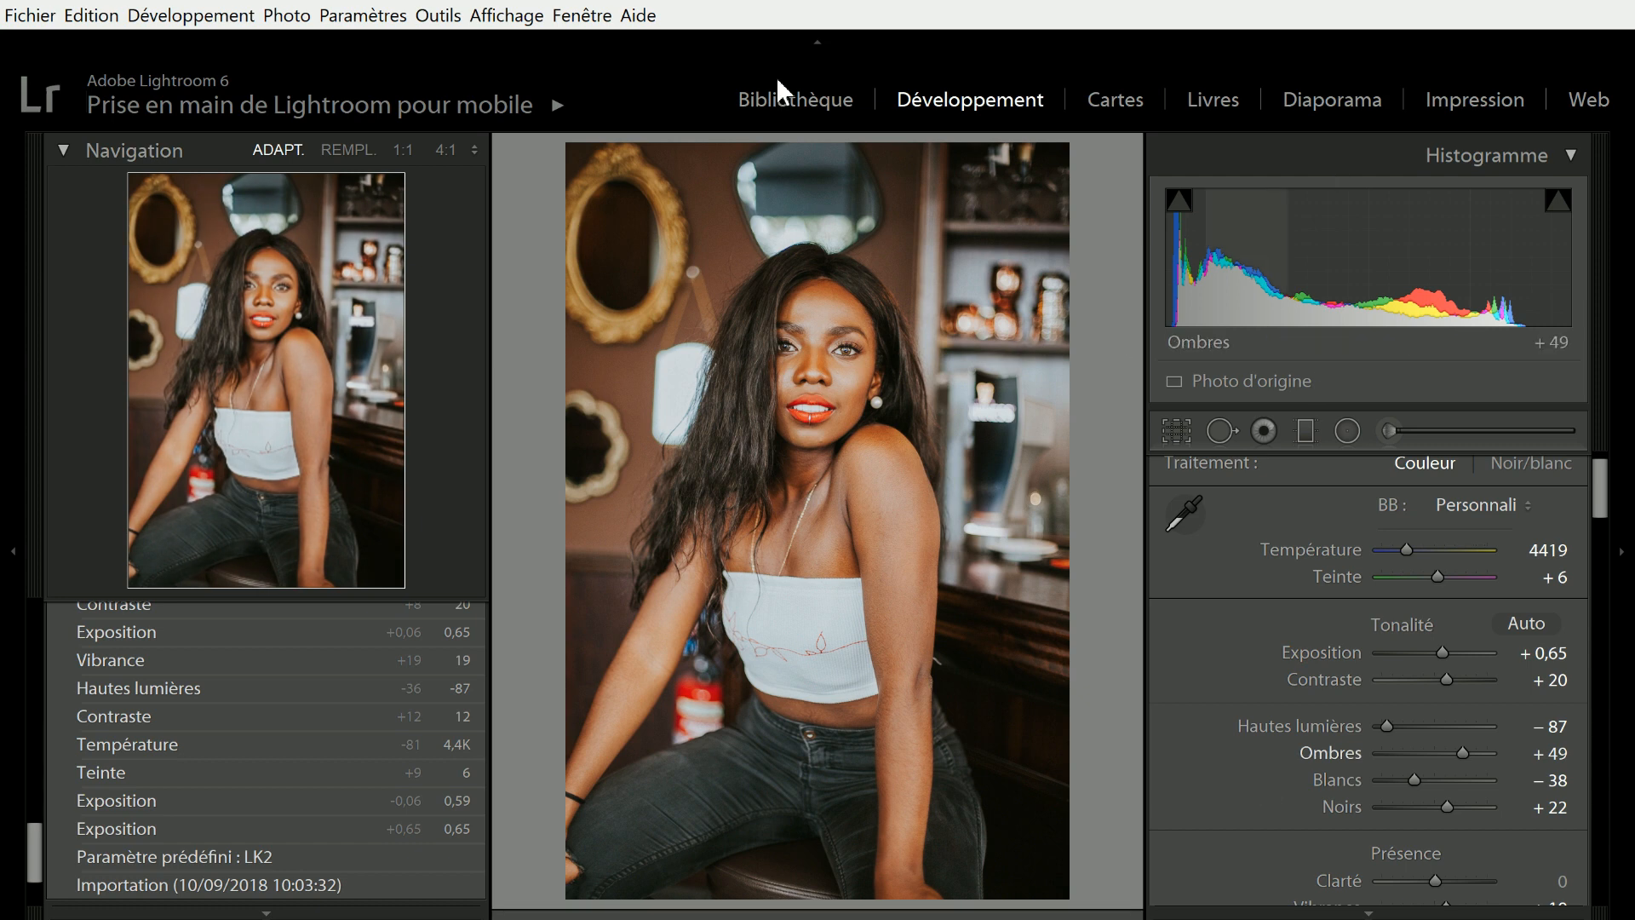
- Start exporting the photo from the Library, with the original photo's folder as the export location
click(796, 101)
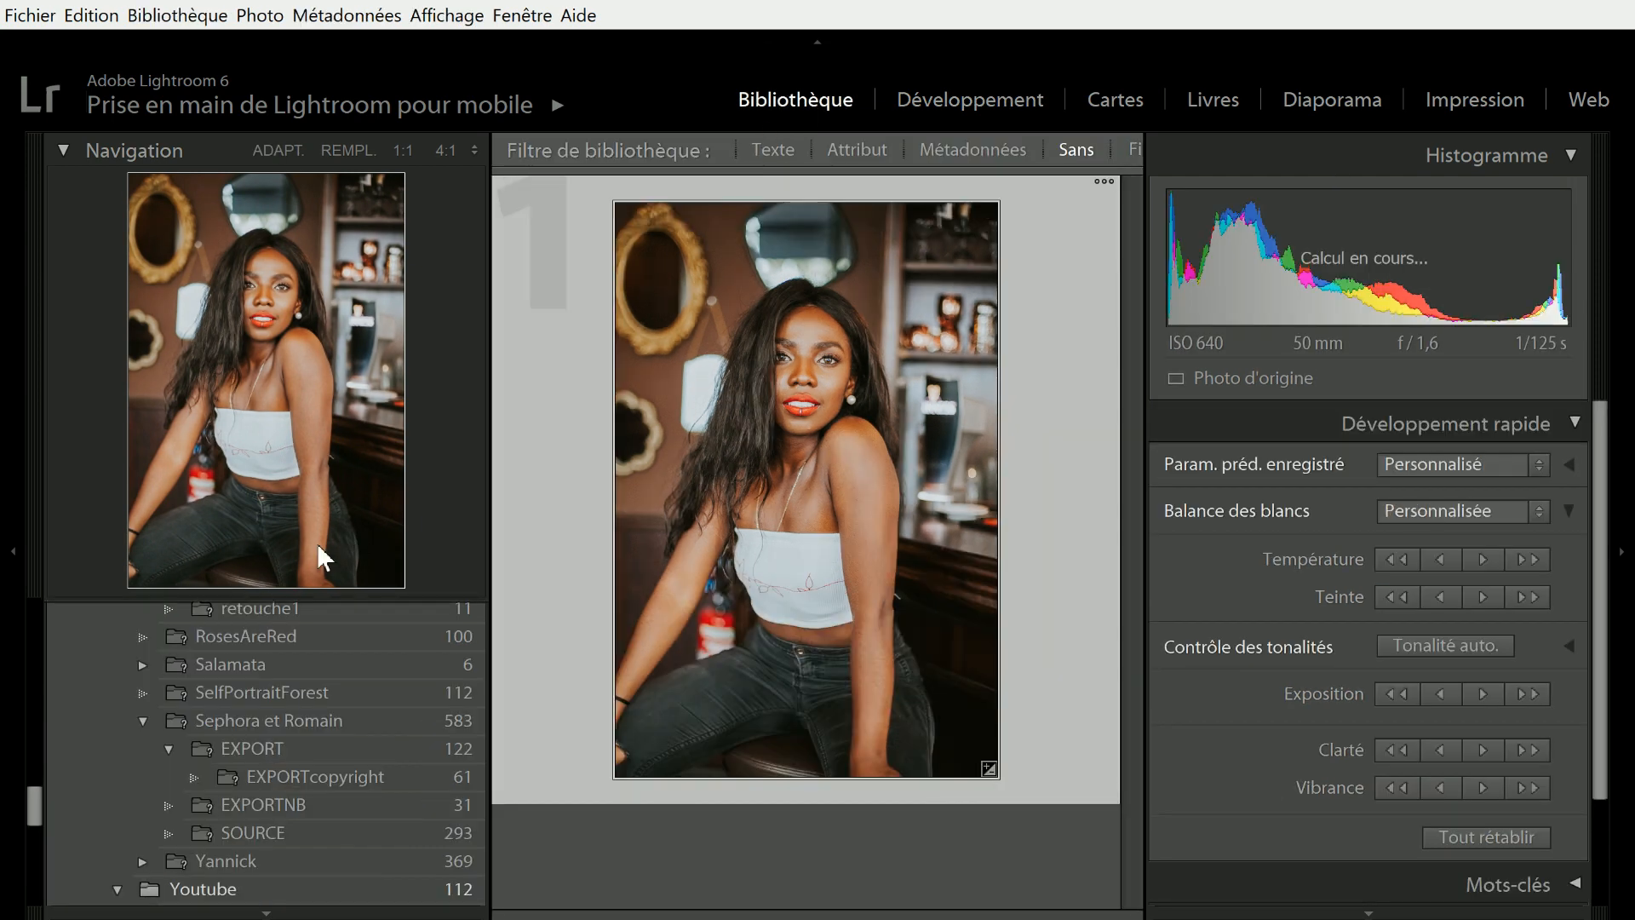
key(ctrl+shift+e)
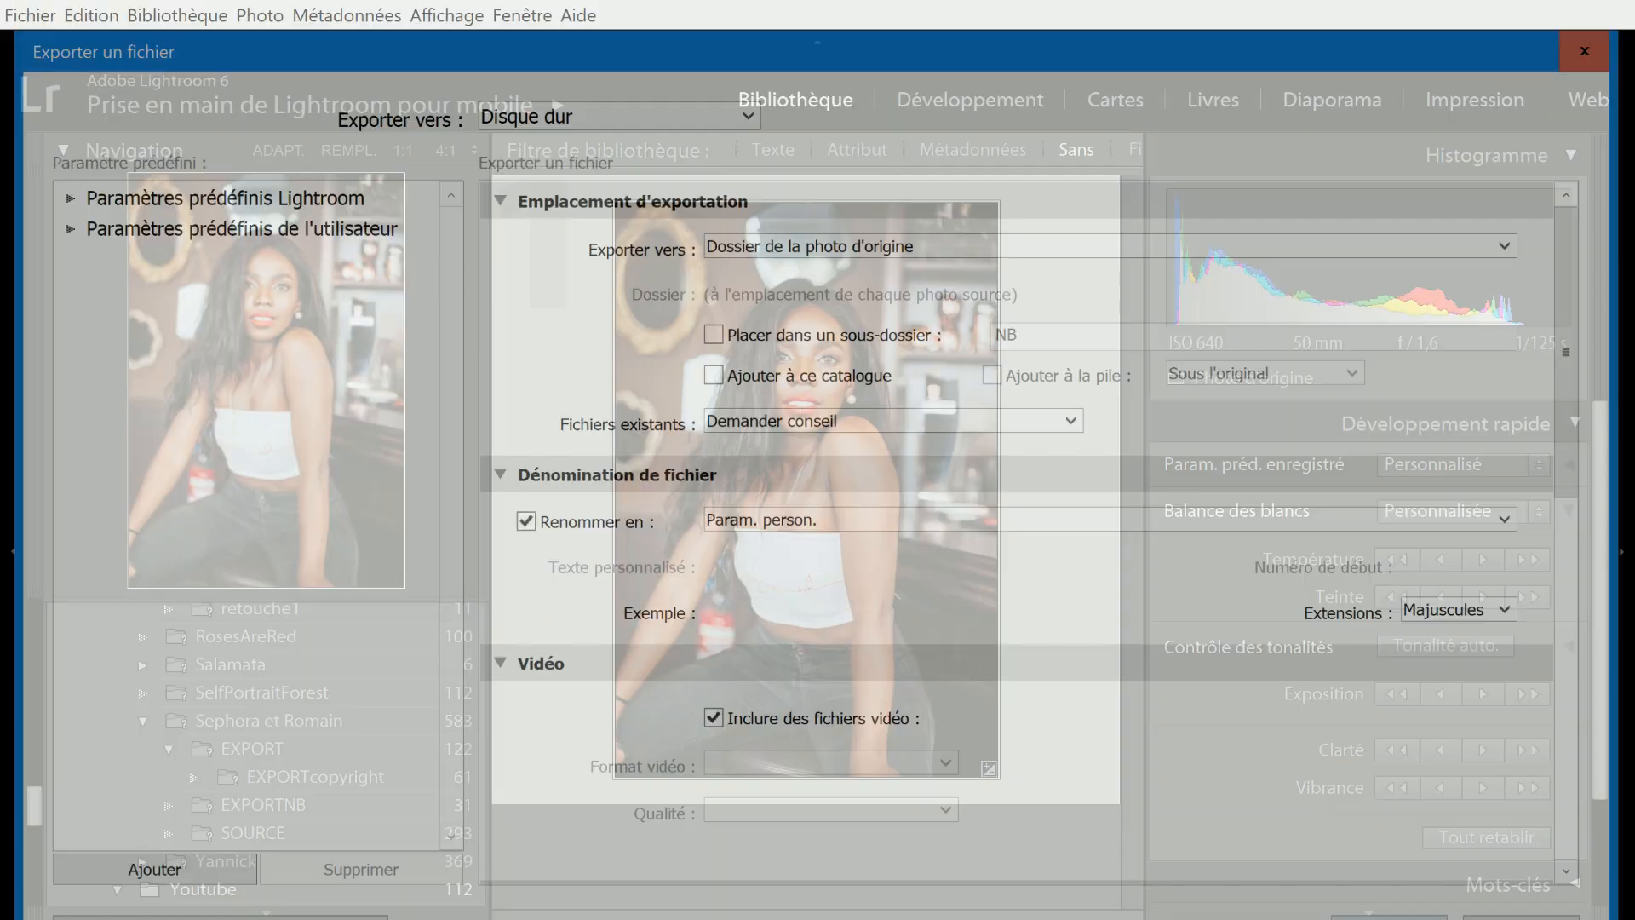
click(804, 243)
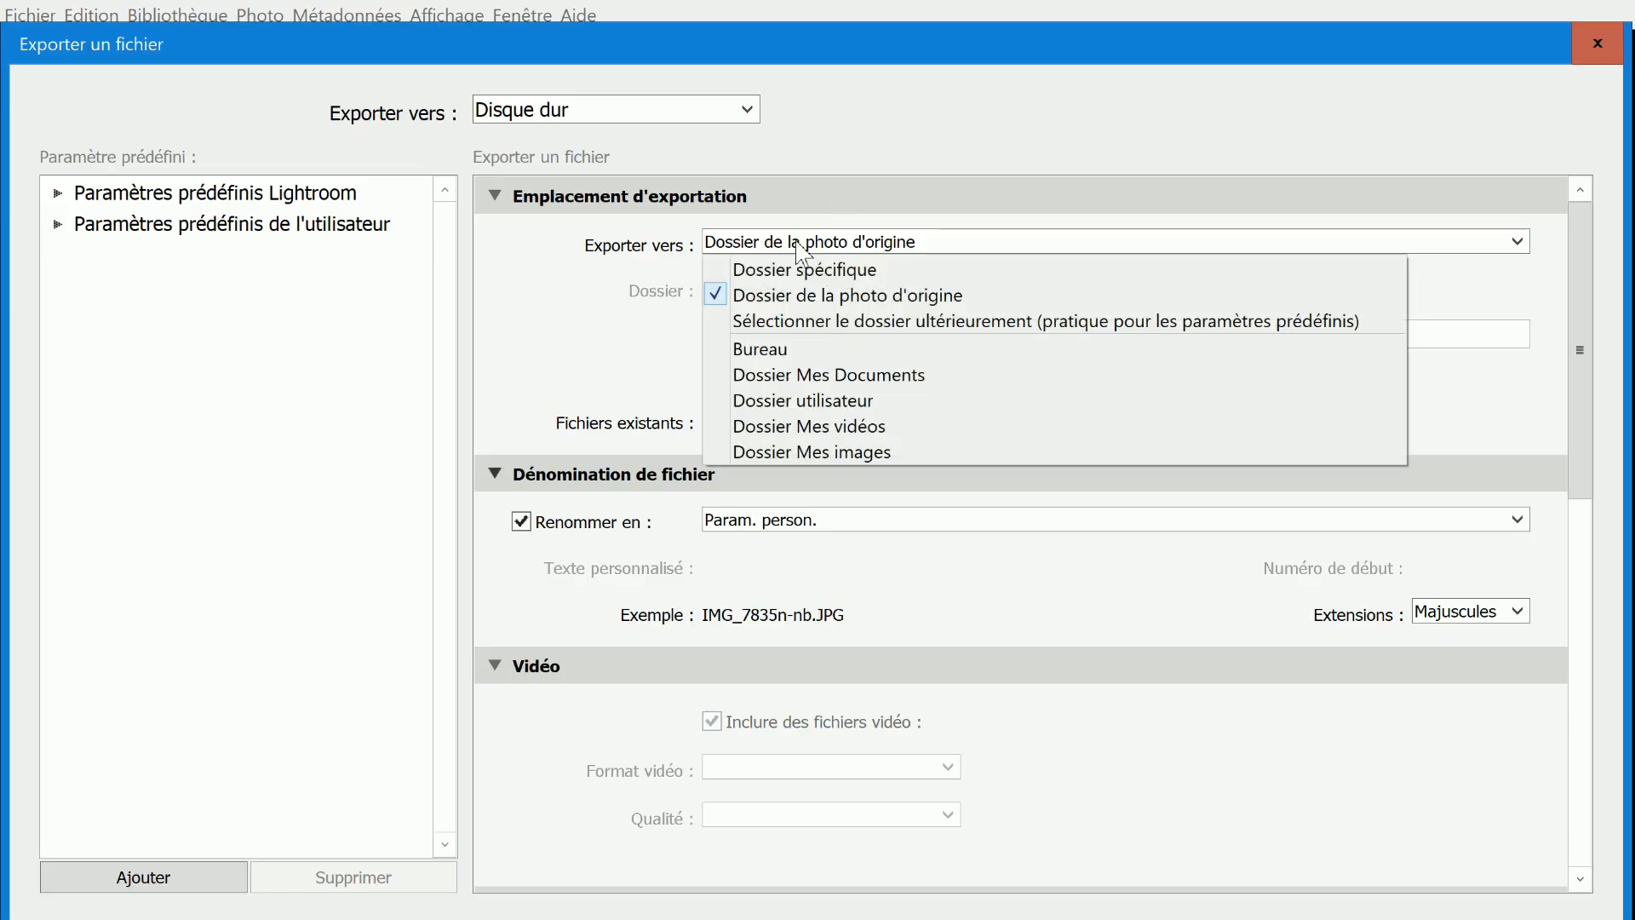
click(849, 295)
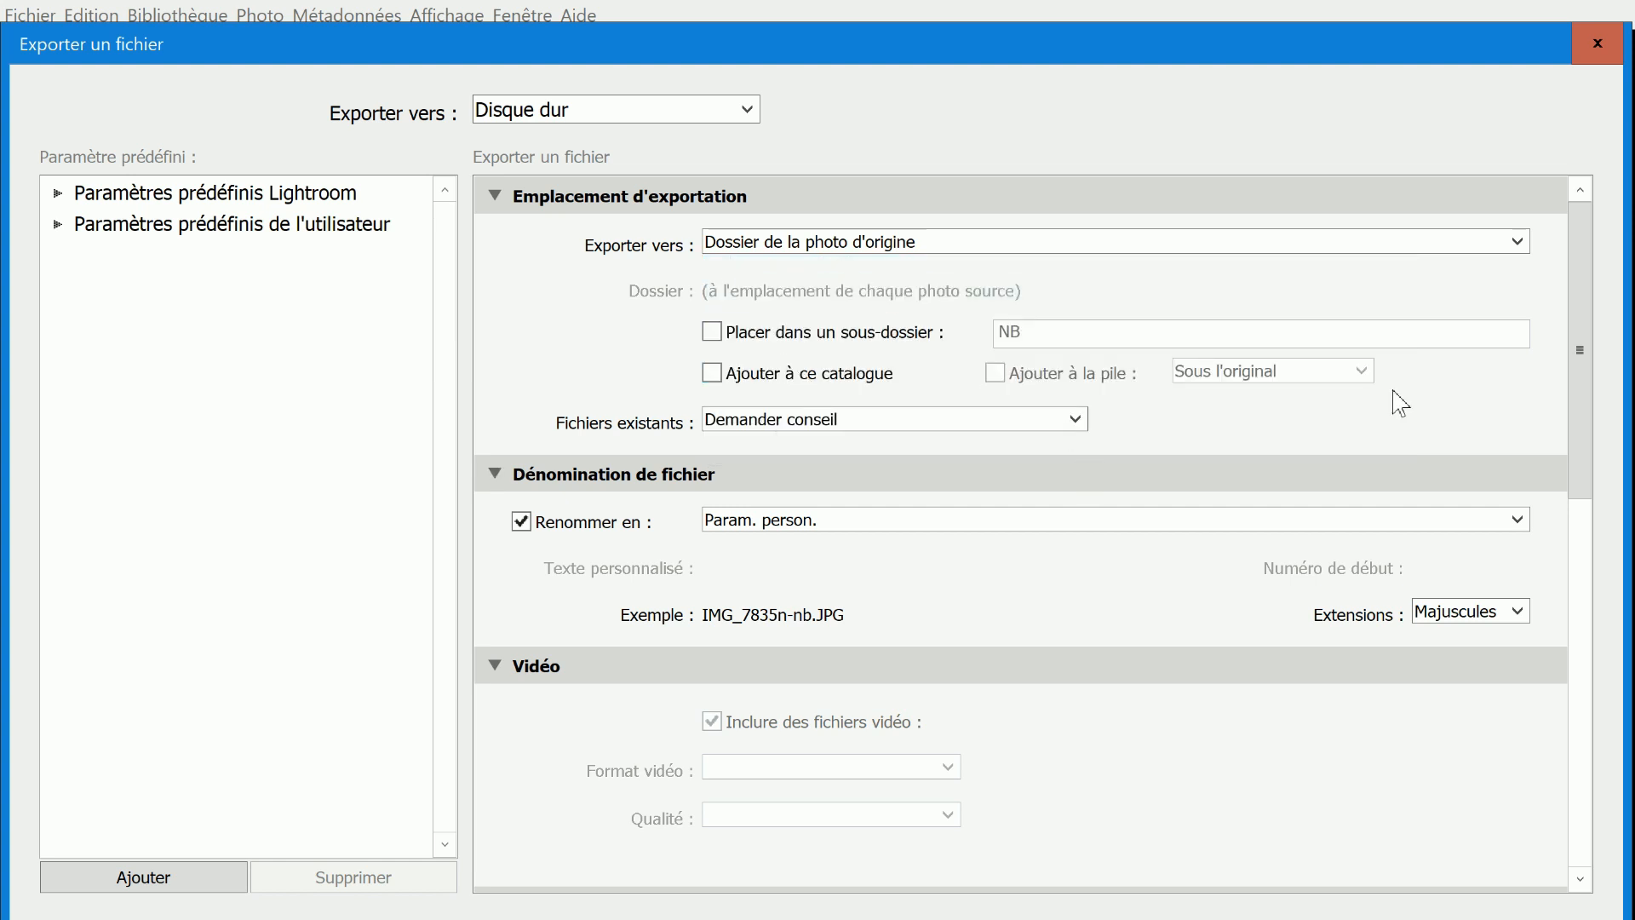
- Review the export's image format, quality, colour space, resolution, output sharpening and metadata settings
drag(1581, 349, 1585, 569)
drag(1178, 694, 1065, 703)
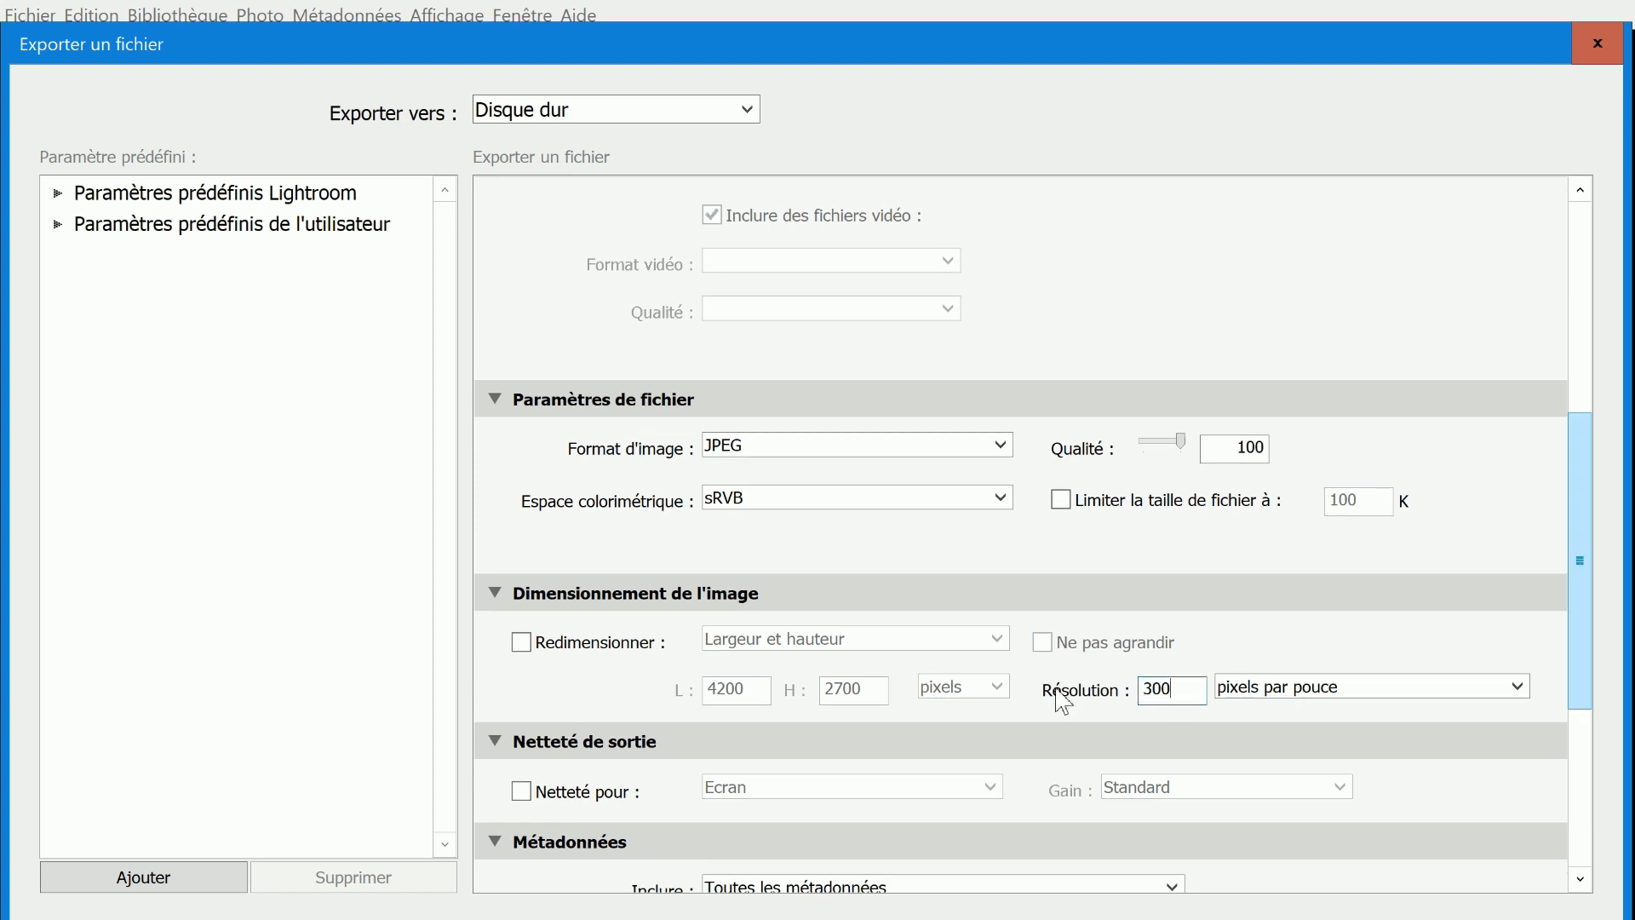
click(731, 505)
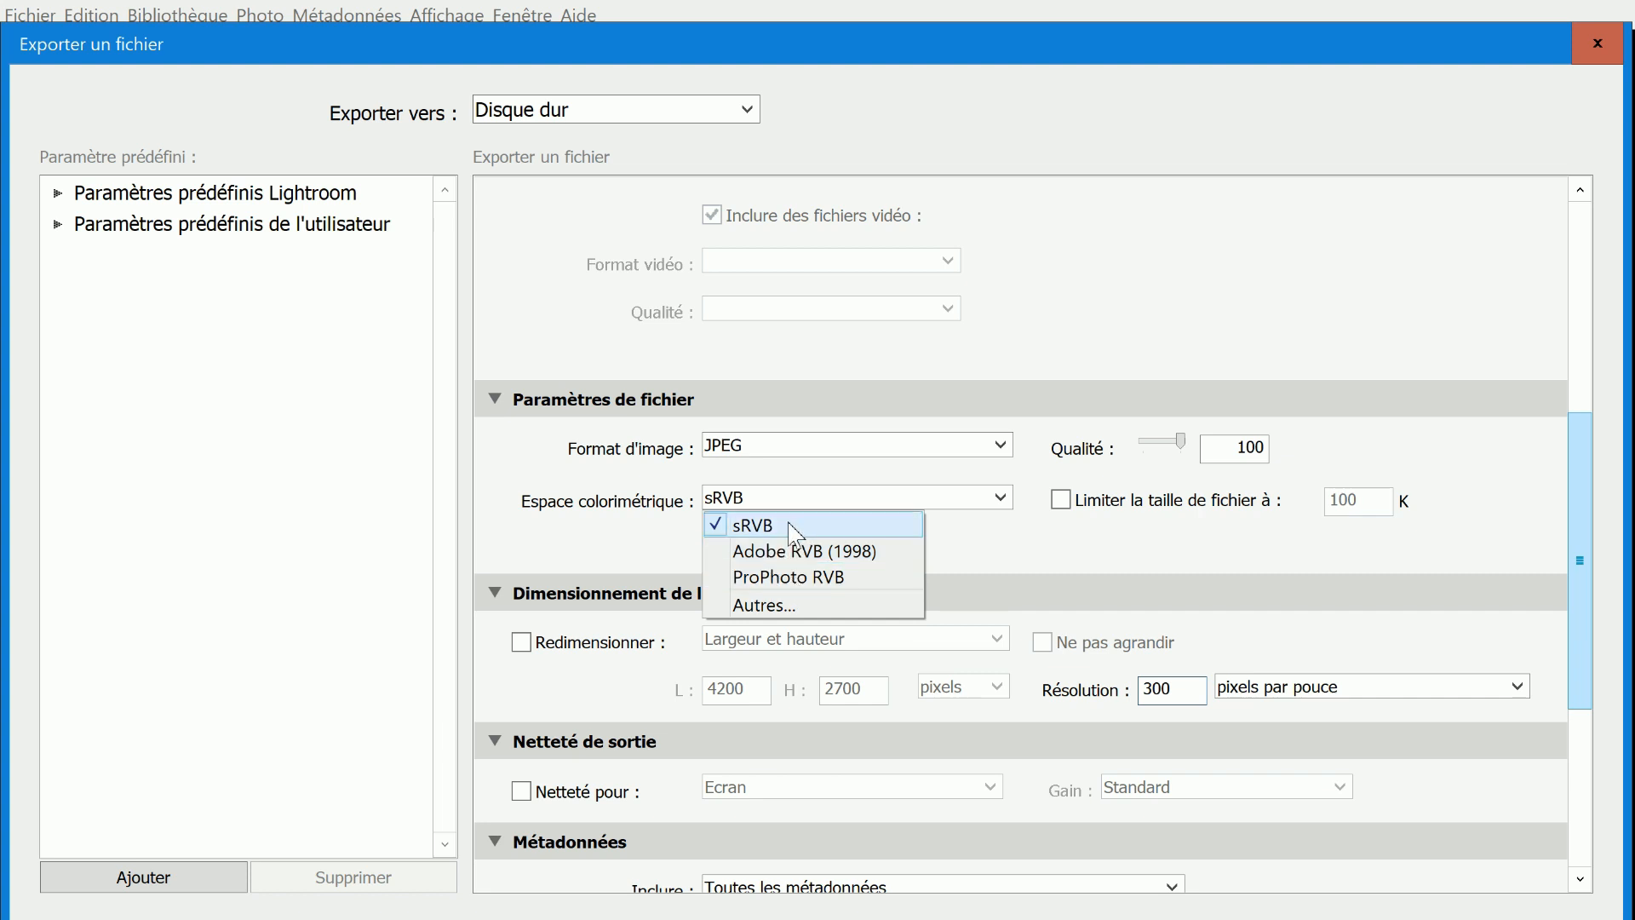
click(1022, 417)
click(1022, 404)
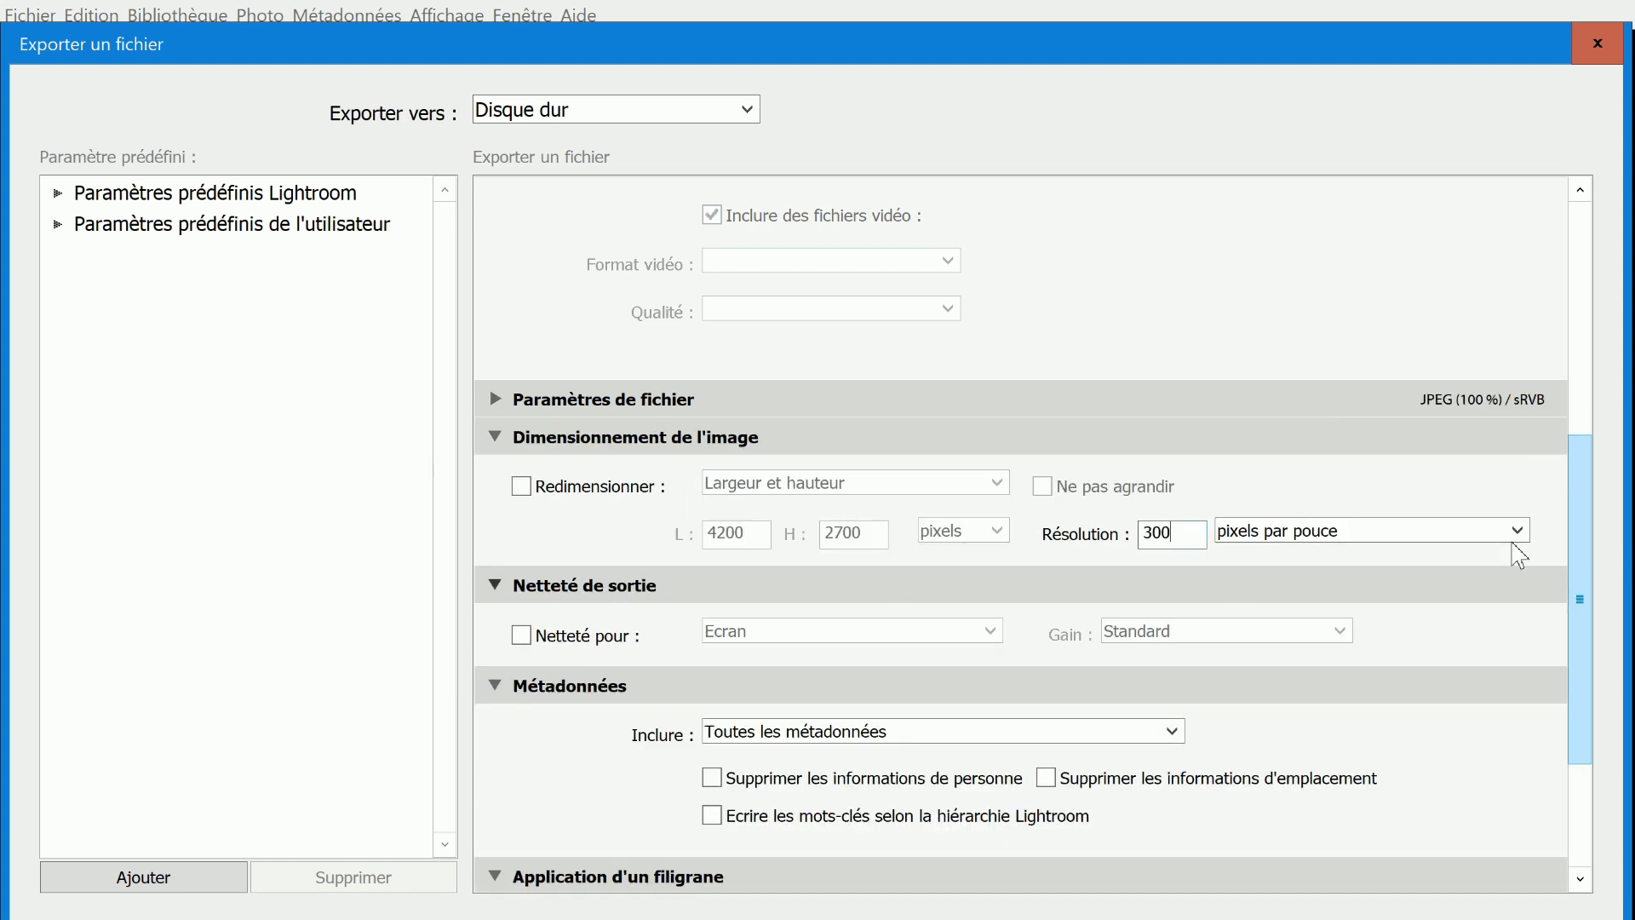
drag(1581, 556, 1581, 603)
drag(1581, 603, 1581, 657)
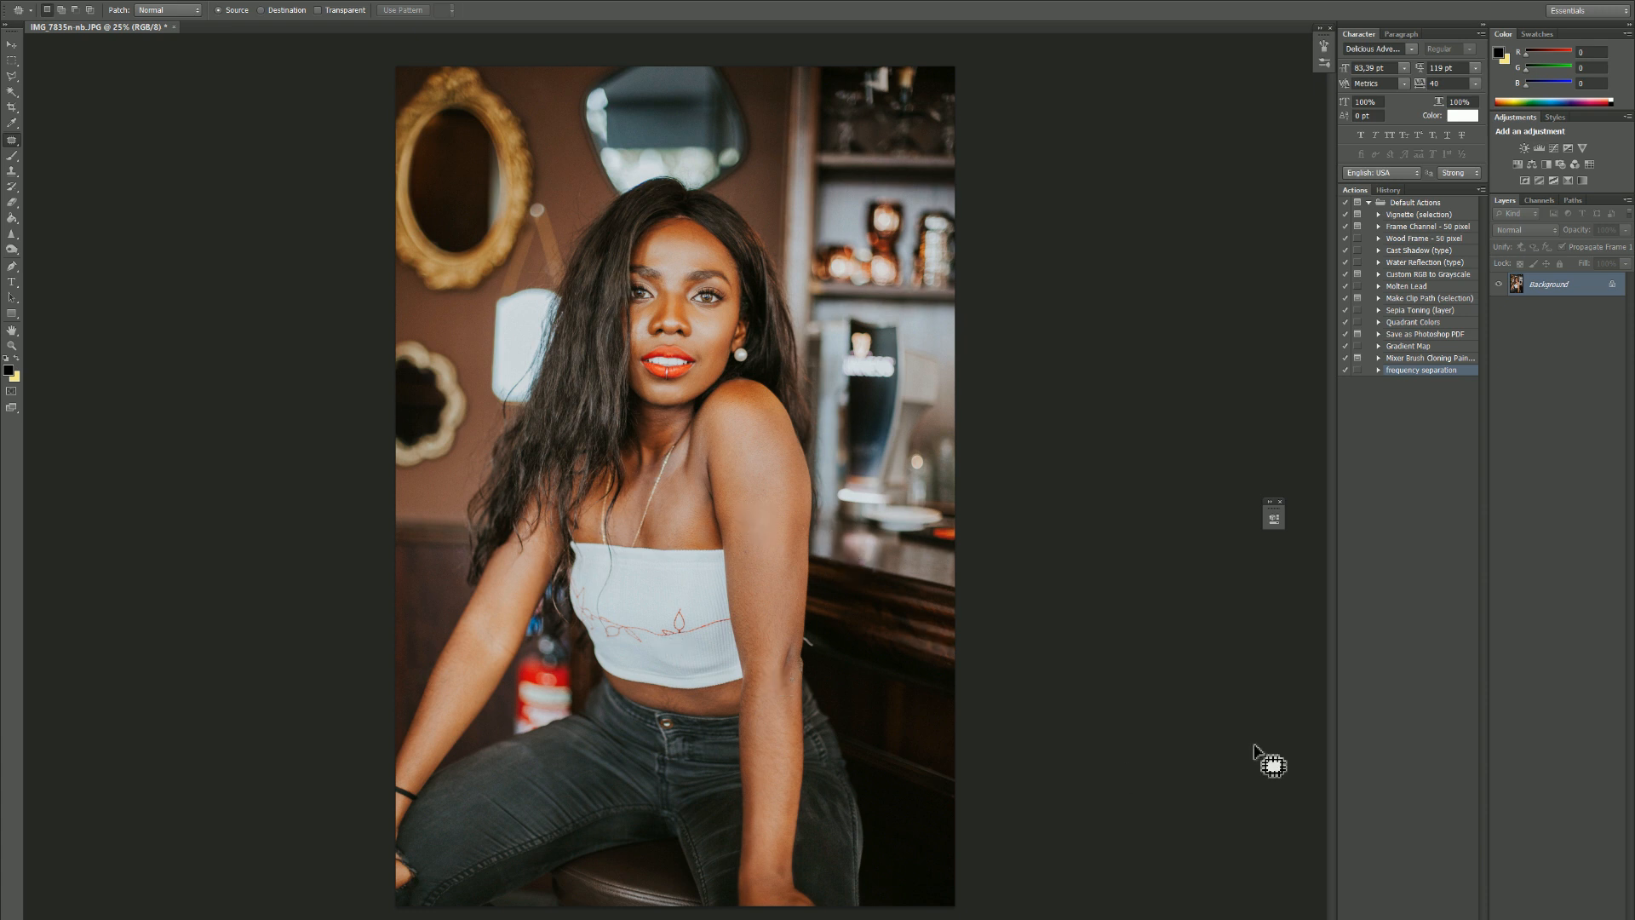
- Switch to Photoshop and run the frequency separation action on the exported portrait
key(F2)
key(ctrl+plus)
key(ctrl+plus)
key(ctrl+plus)
key(ctrl+plus)
key(ctrl+plus)
drag(652, 672, 717, 912)
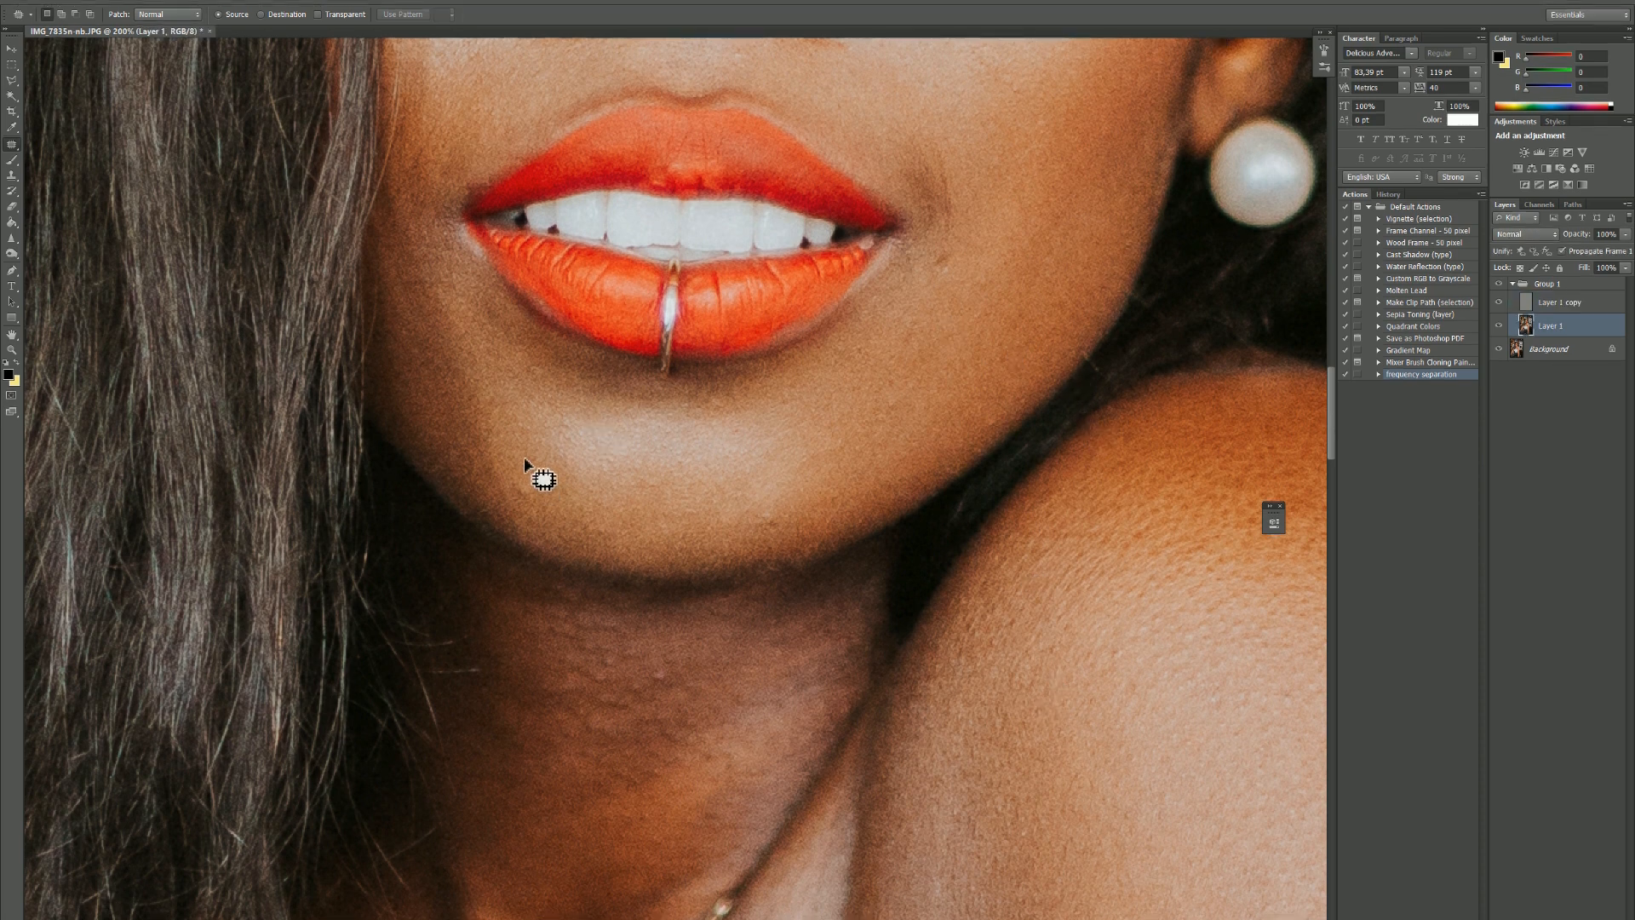
- Patch uneven skin tones on the chin, the neck and beside the mouth on Layer 1
drag(715, 516, 746, 493)
mouse_move(749, 515)
mouse_down()
mouse_move(656, 635)
mouse_move(744, 689)
mouse_up()
mouse_move(820, 621)
mouse_down()
mouse_move(603, 628)
mouse_move(674, 675)
mouse_up()
mouse_move(675, 681)
mouse_down()
mouse_move(700, 736)
mouse_move(596, 711)
mouse_up()
drag(639, 724, 694, 762)
drag(937, 400, 840, 421)
drag(937, 232, 922, 298)
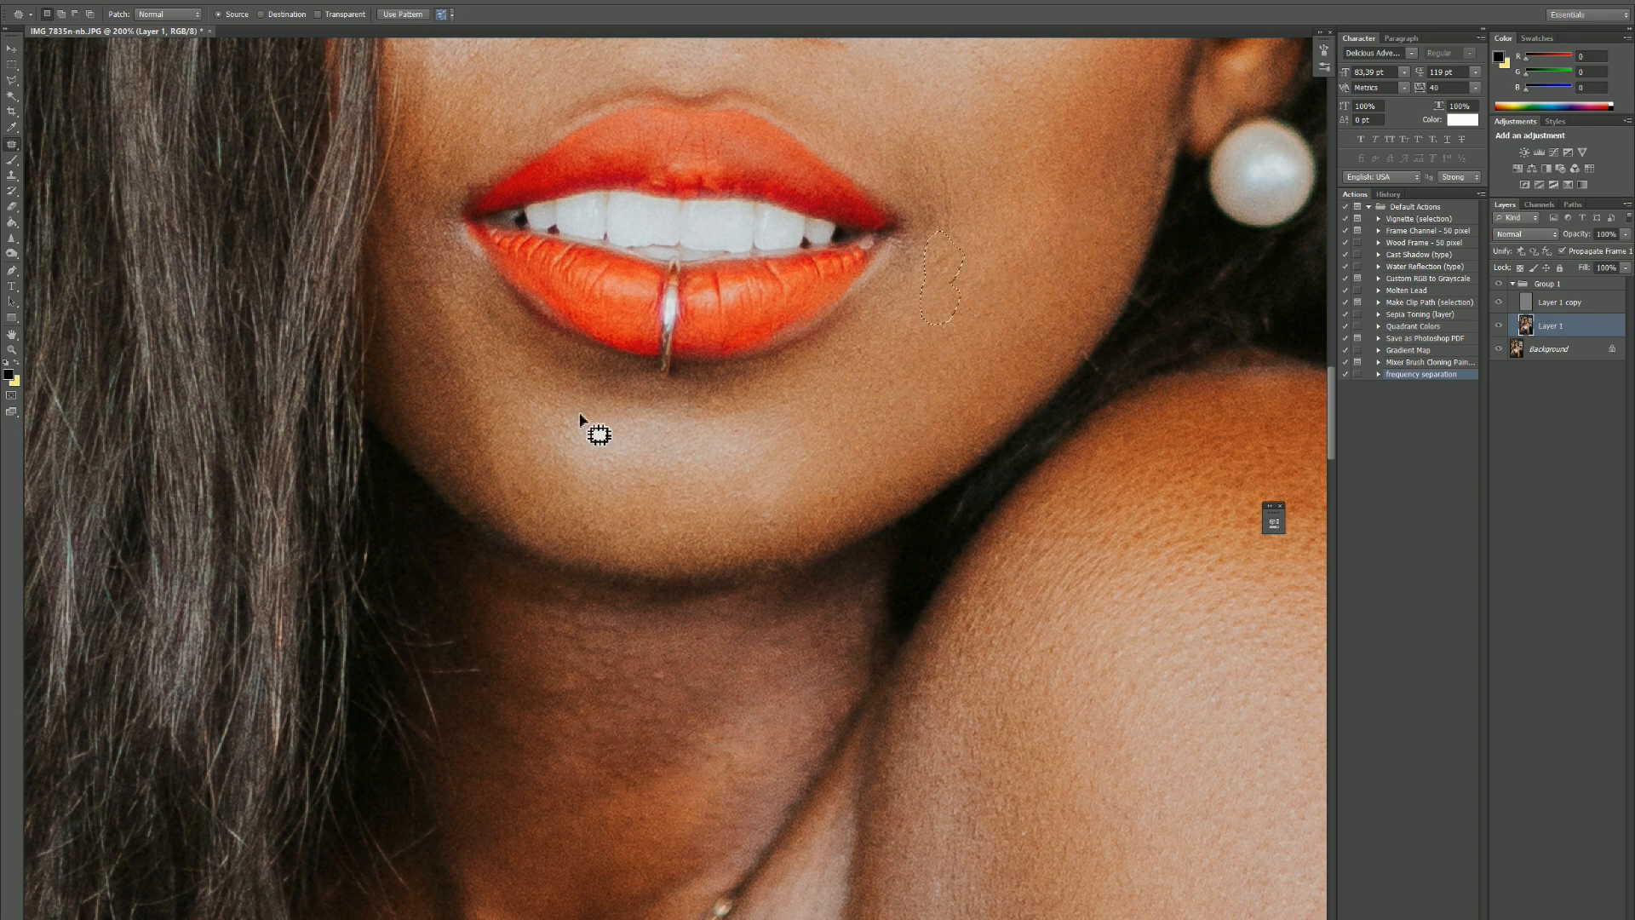
- Patch uneven tones on the forehead, between the eyebrows, and on the cheeks, chin and neck on Layer 1
key(ctrl+minus)
drag(564, 252, 579, 274)
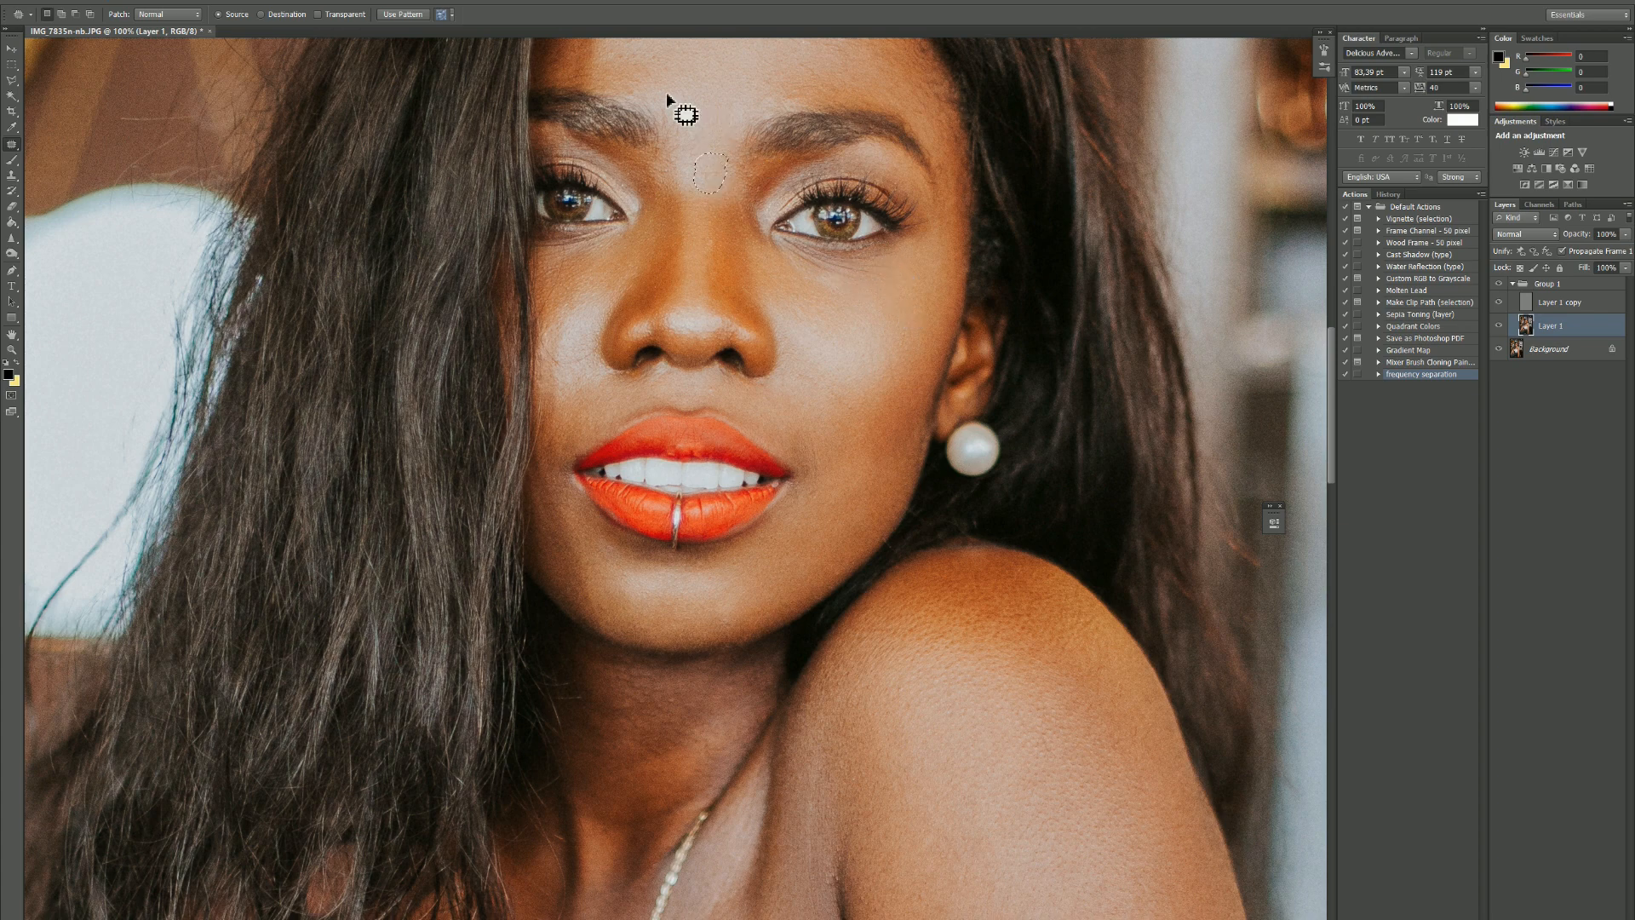
drag(842, 71, 758, 90)
drag(562, 347, 563, 394)
mouse_move(830, 400)
mouse_down()
mouse_move(849, 383)
mouse_move(856, 454)
mouse_up()
drag(694, 621, 716, 615)
drag(722, 624, 766, 613)
mouse_move(643, 680)
mouse_down()
mouse_move(658, 705)
mouse_move(718, 716)
mouse_move(657, 693)
mouse_move(682, 691)
mouse_up()
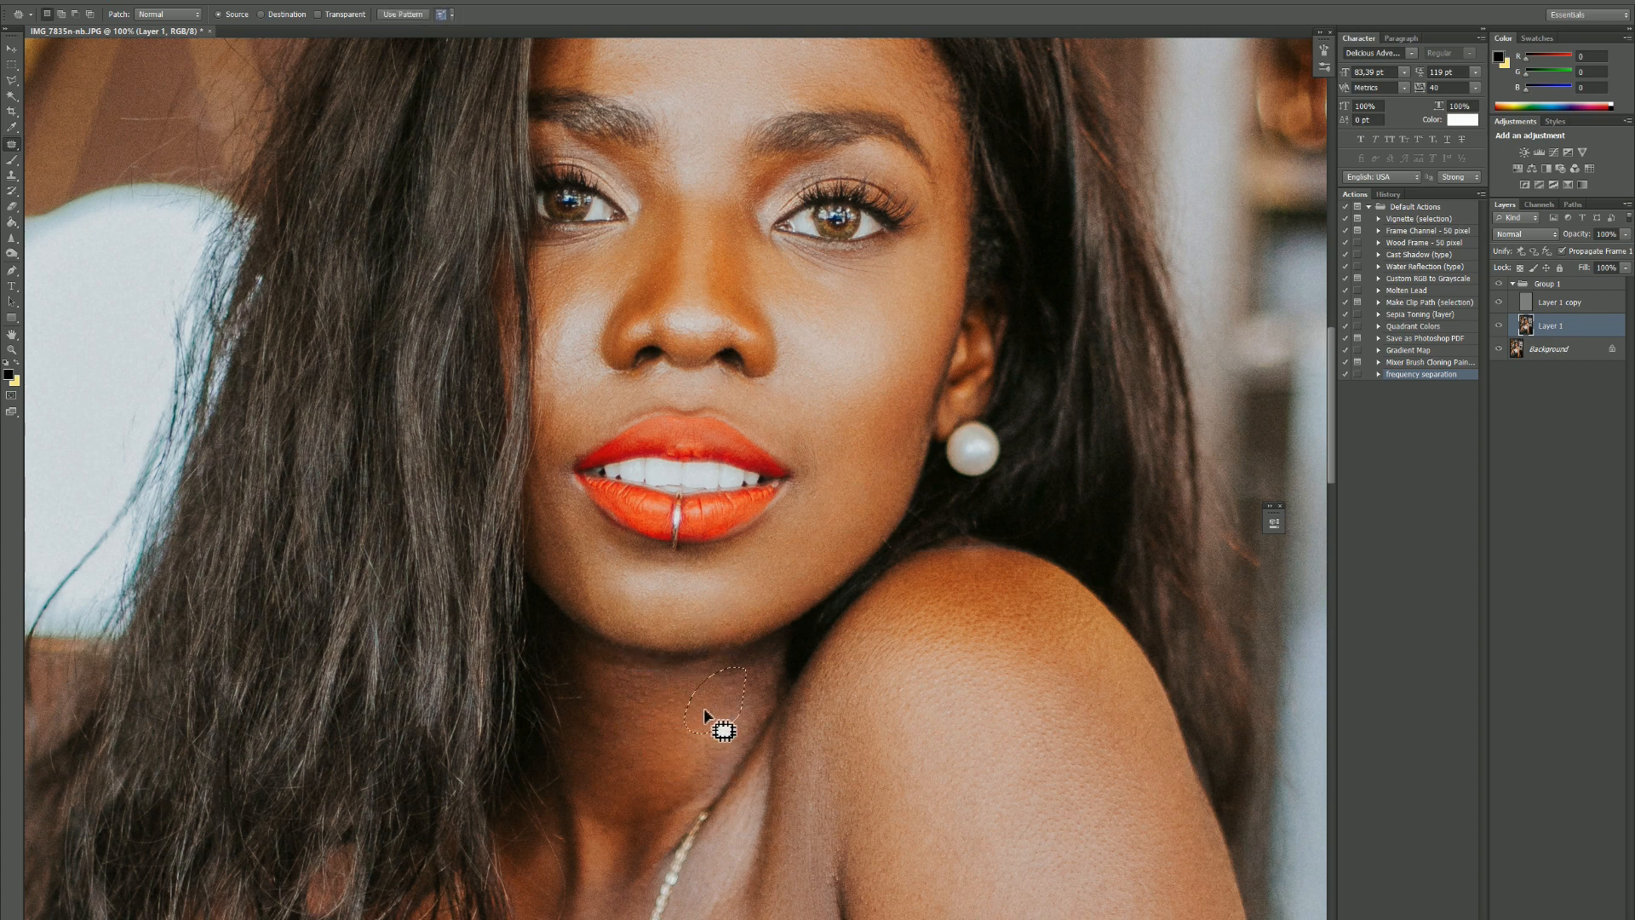
click(756, 689)
- Patch uneven skin tones along the shoulder and upper arm nearest the bar on Layer 1
key(ctrl+minus)
key(ctrl+minus)
mouse_move(1056, 596)
mouse_down()
mouse_move(1051, 767)
mouse_move(1017, 647)
mouse_up()
drag(1005, 752, 1046, 785)
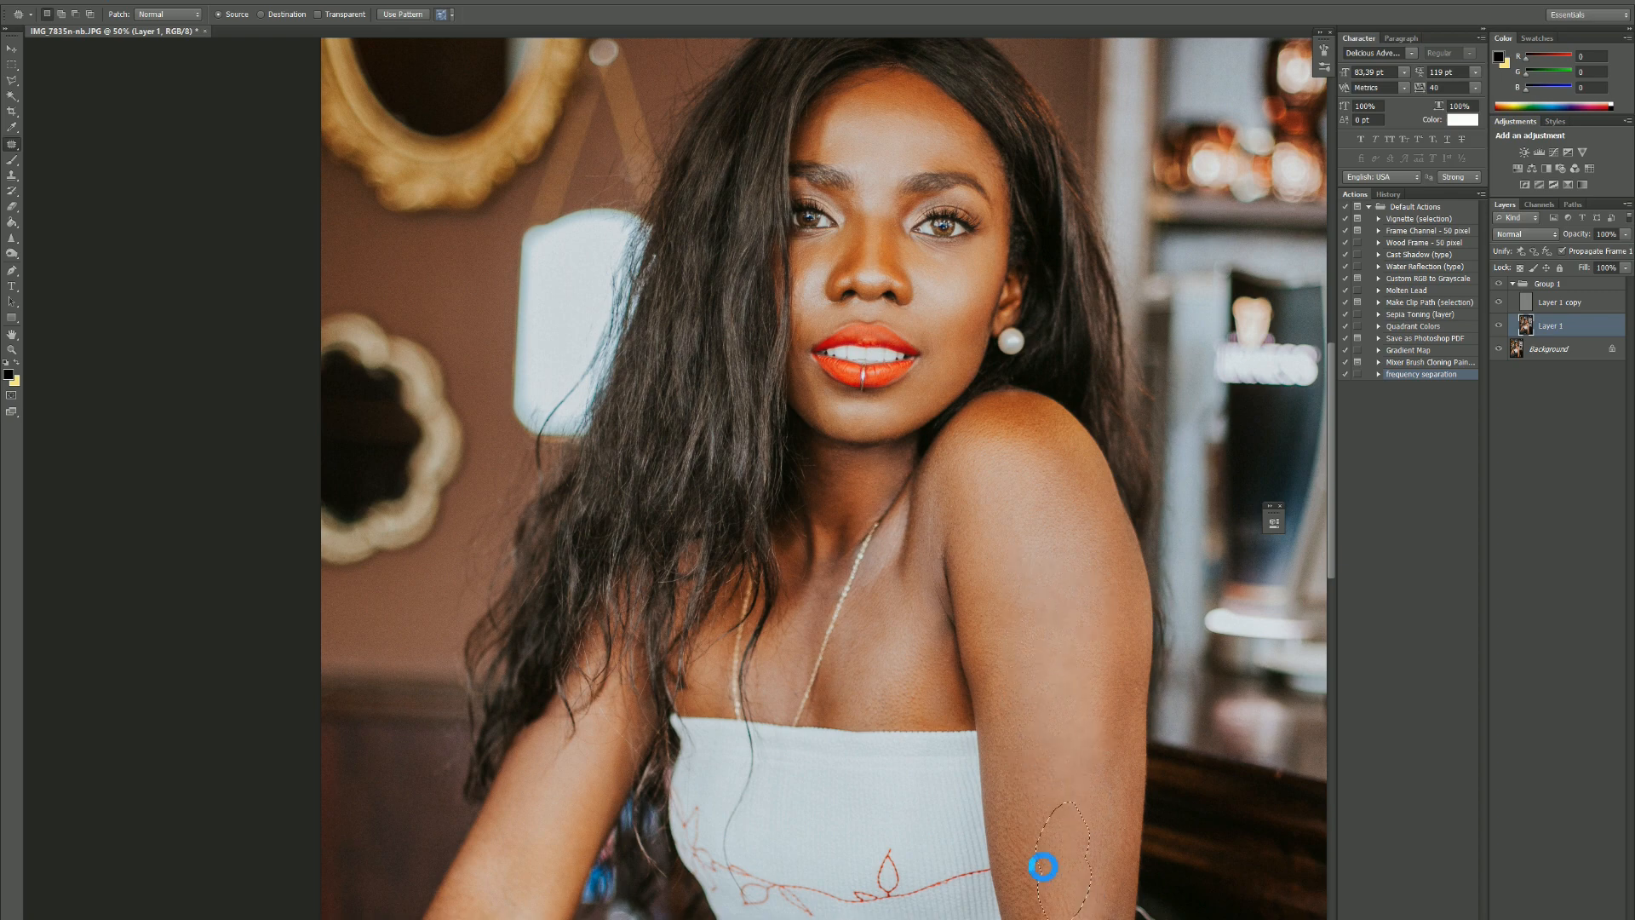
drag(1042, 866, 999, 733)
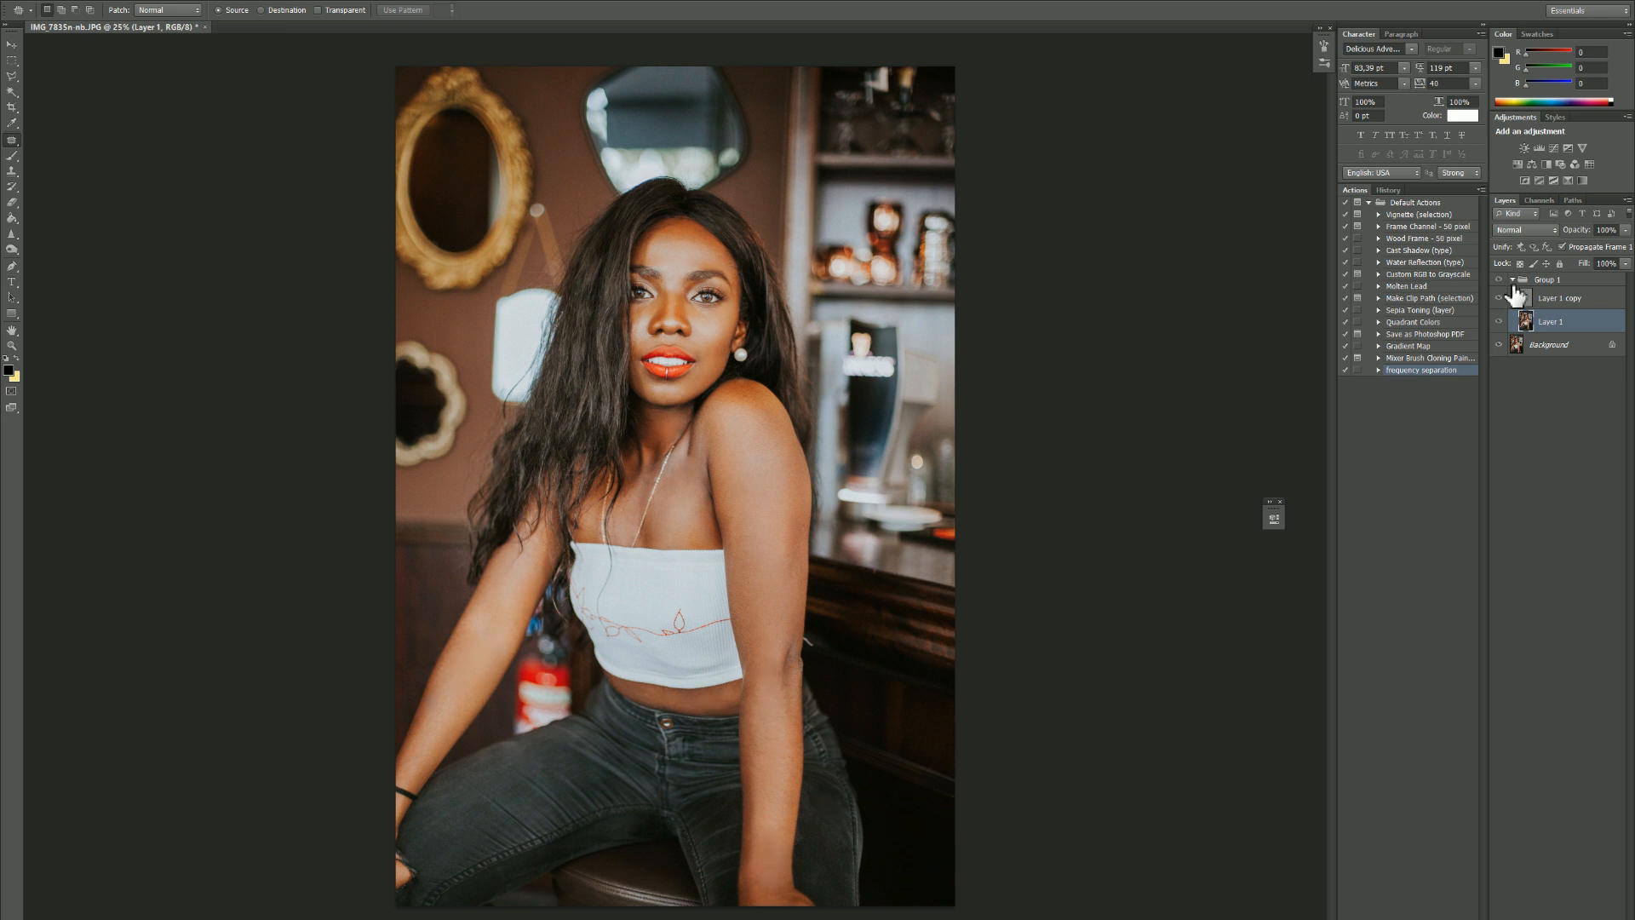
- Flatten the image and duplicate the Background layer
right_click(1556, 351)
click(1441, 525)
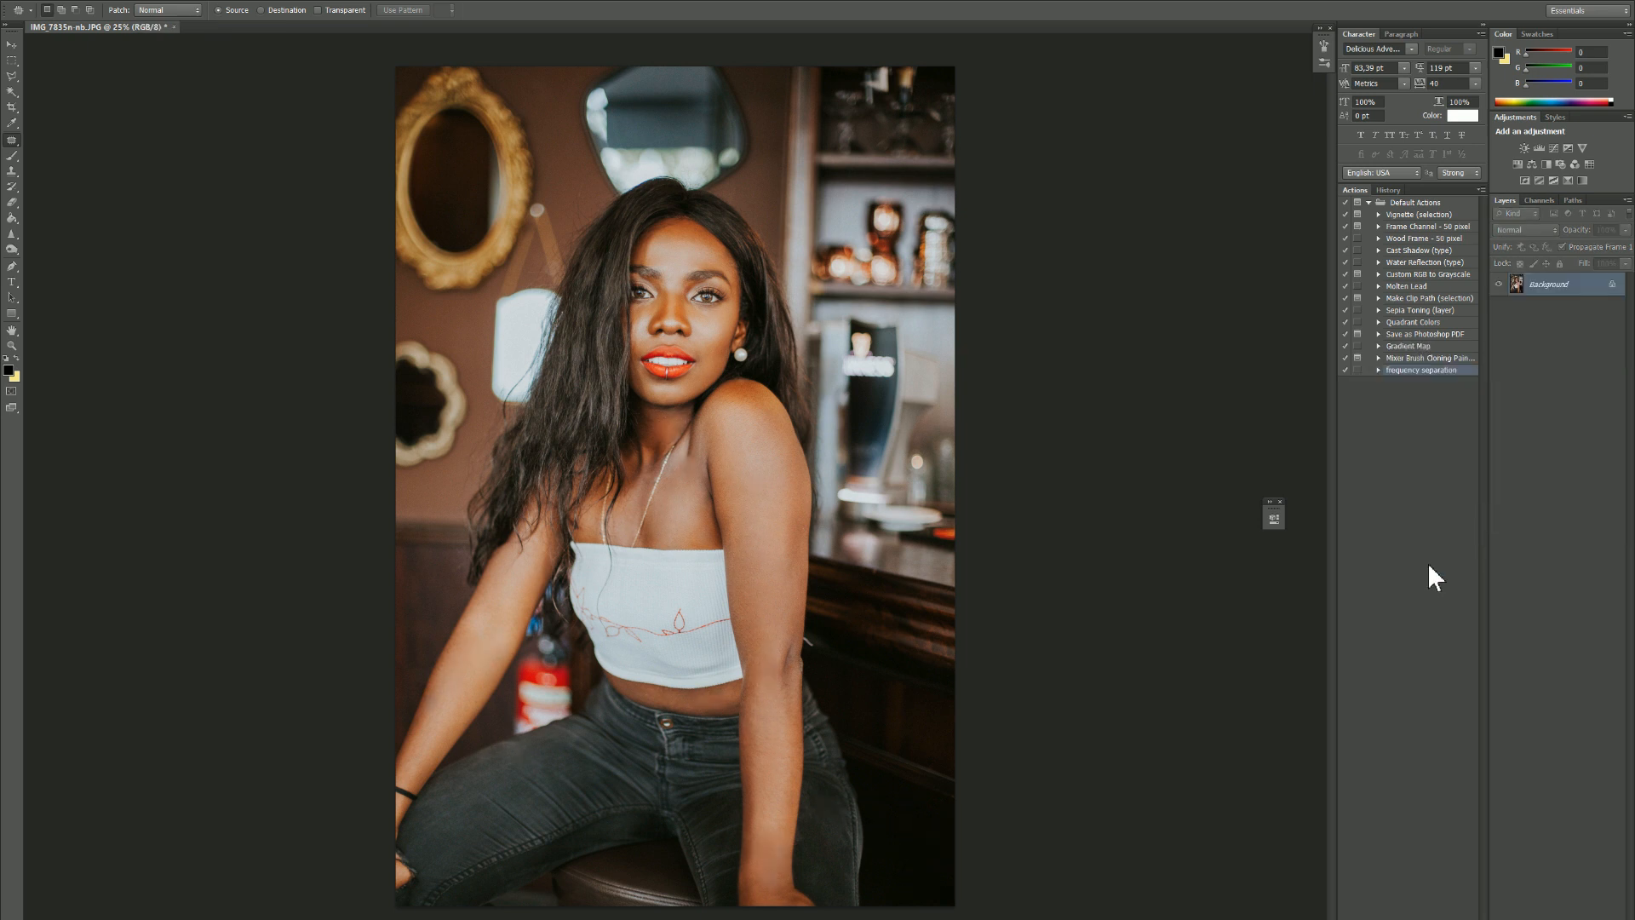
key(ctrl+j)
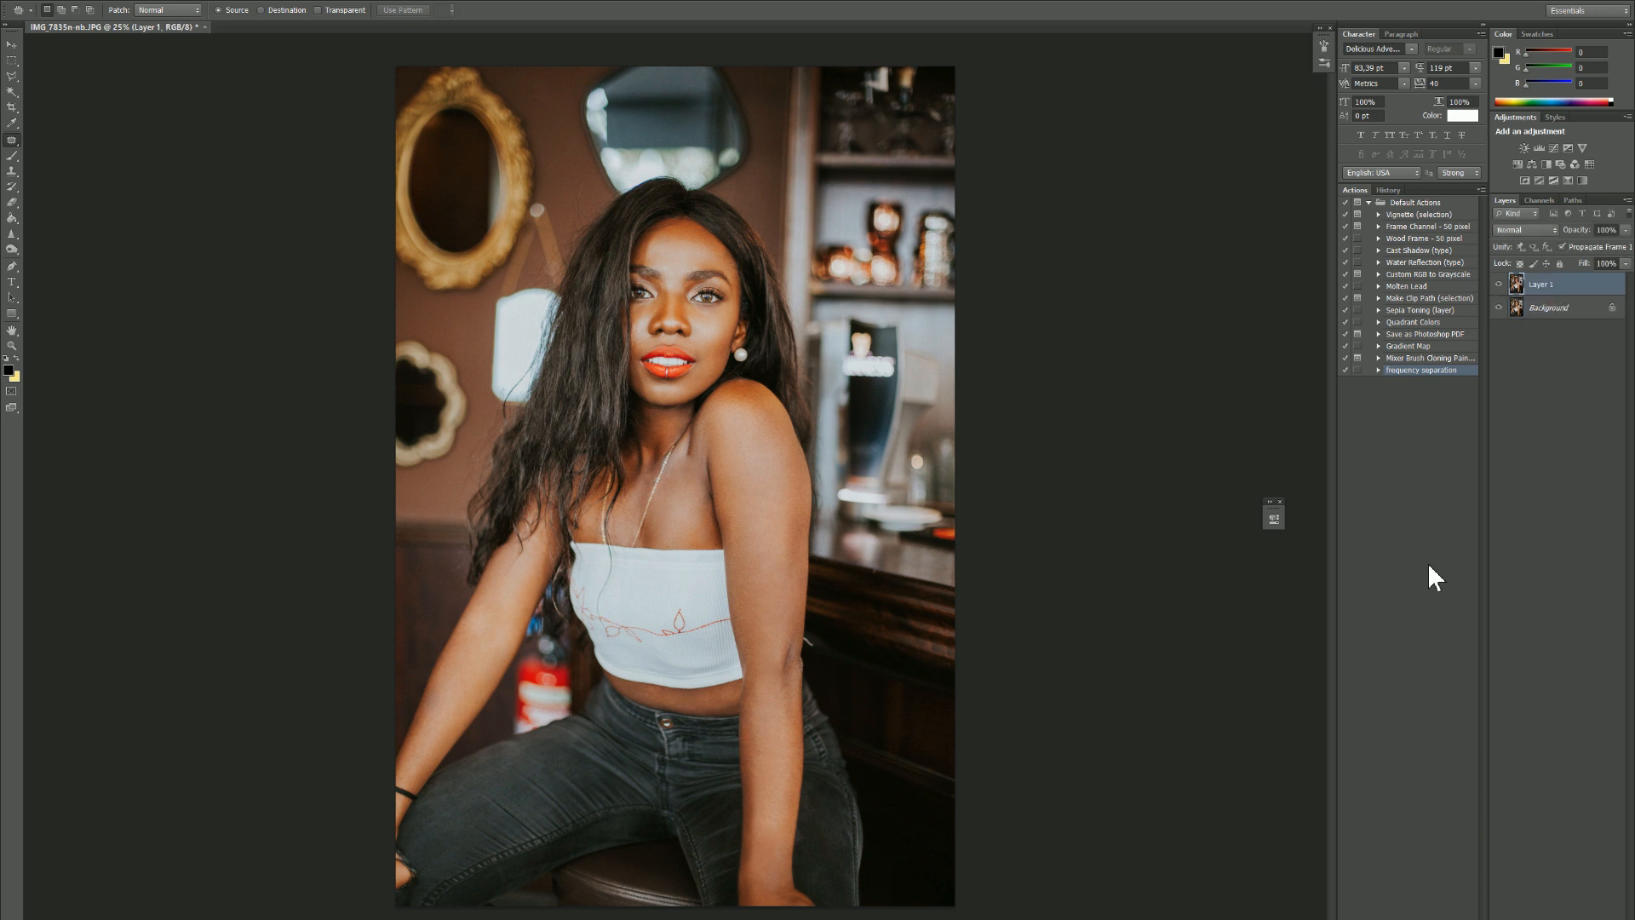
key(ctrl+plus)
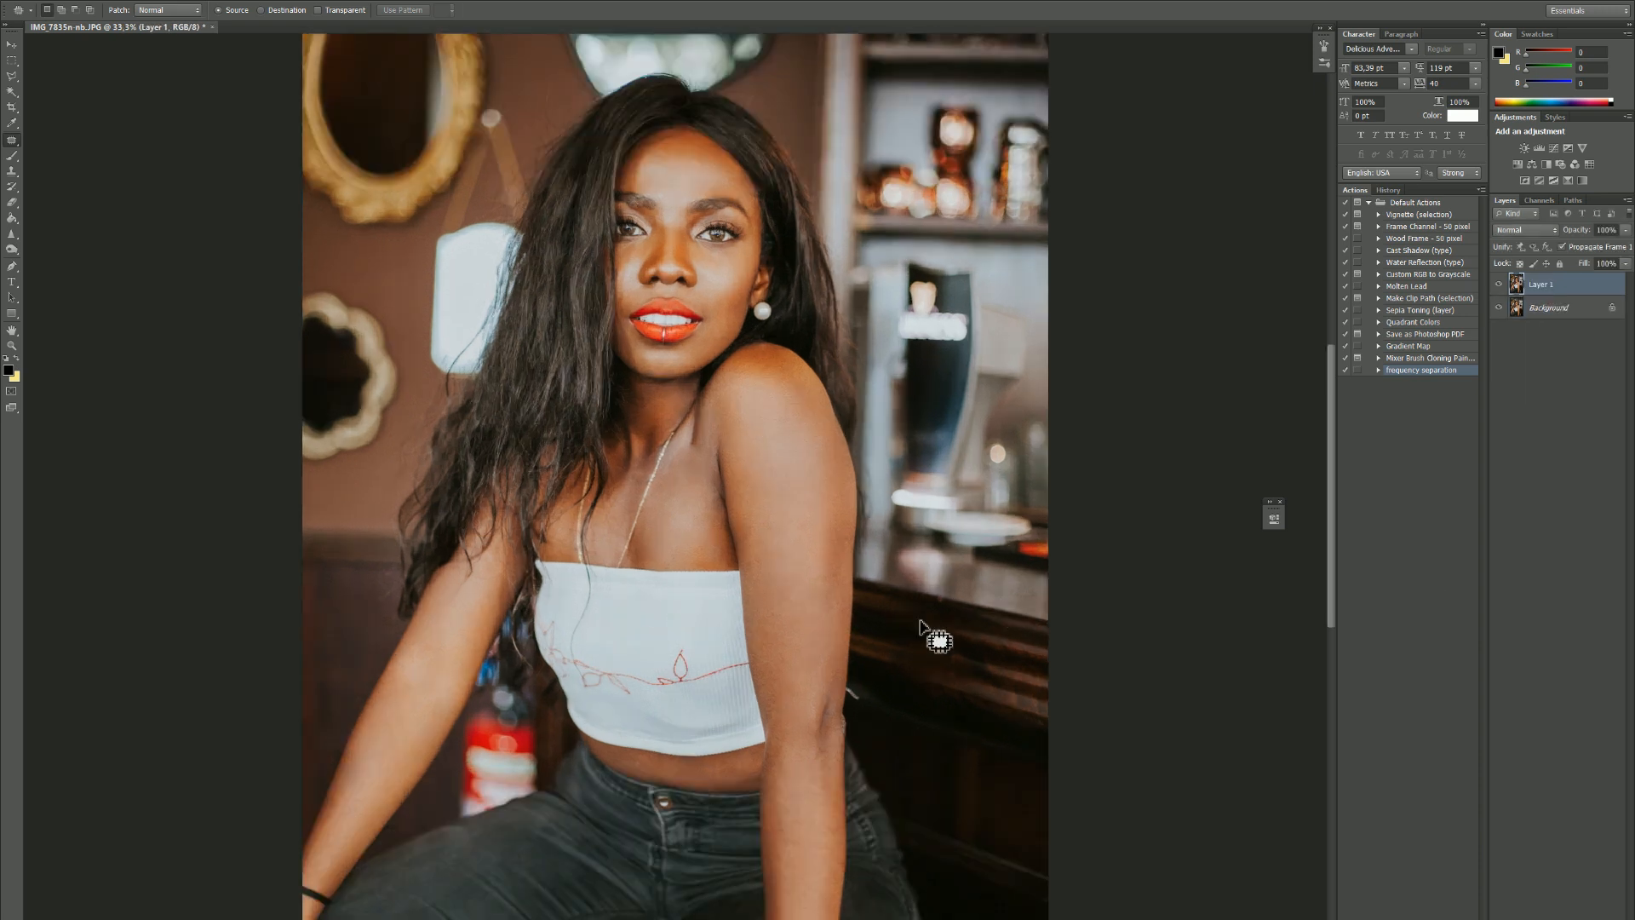
drag(500, 810, 533, 703)
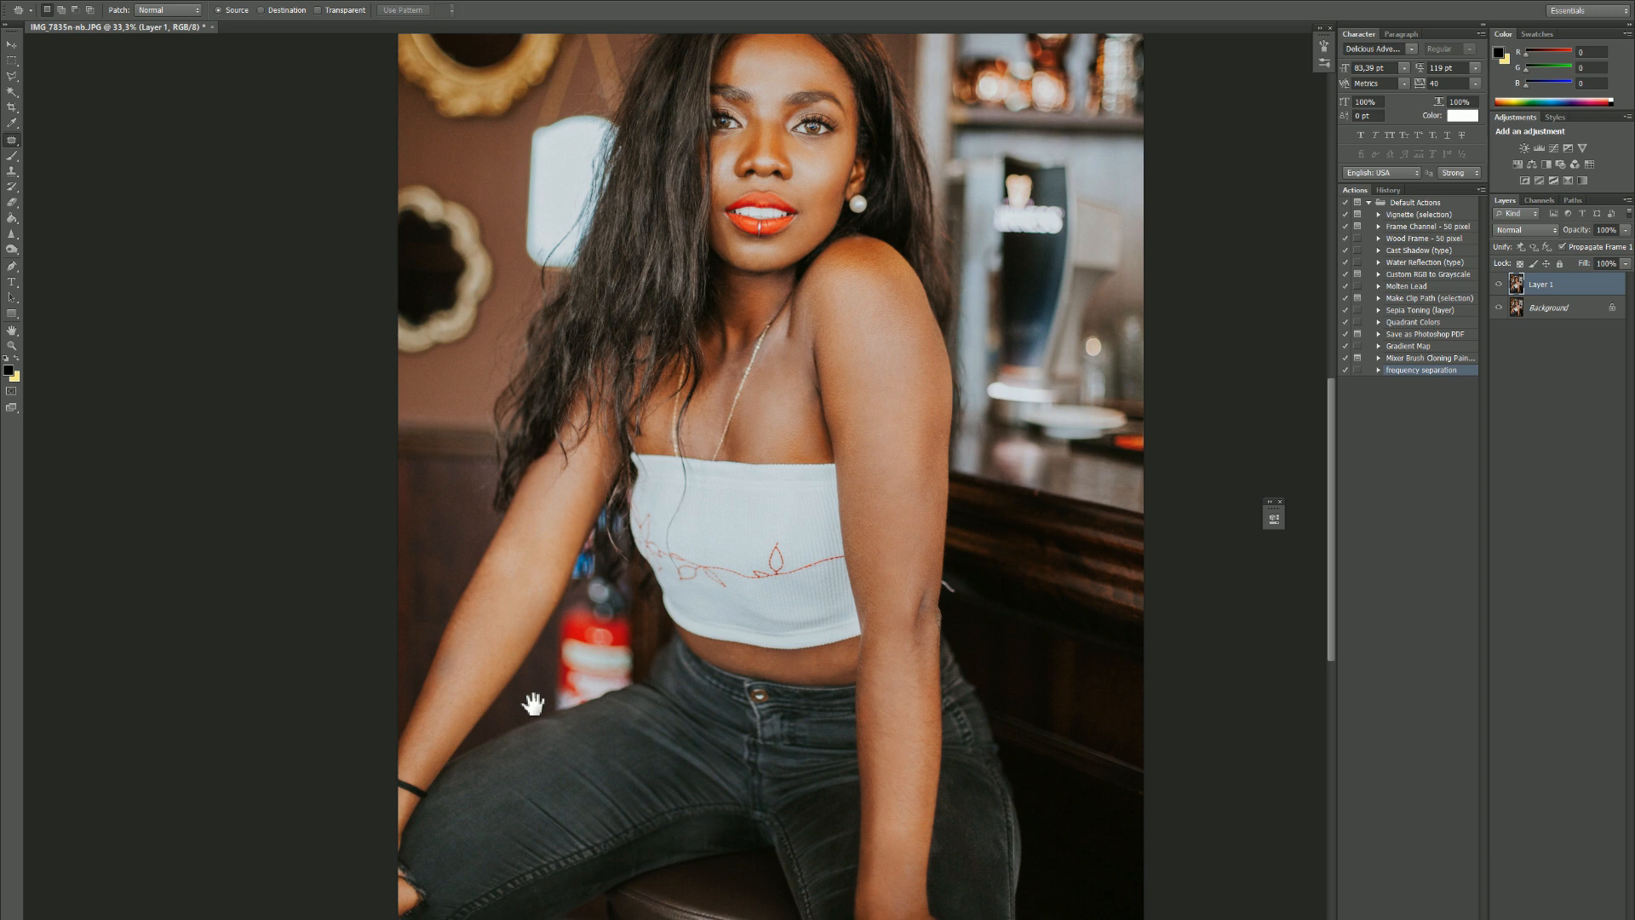
- Remove the black wristband from the wrist resting on the thigh with the Clone Stamp on Layer 1
key(ctrl+plus)
drag(347, 821, 449, 596)
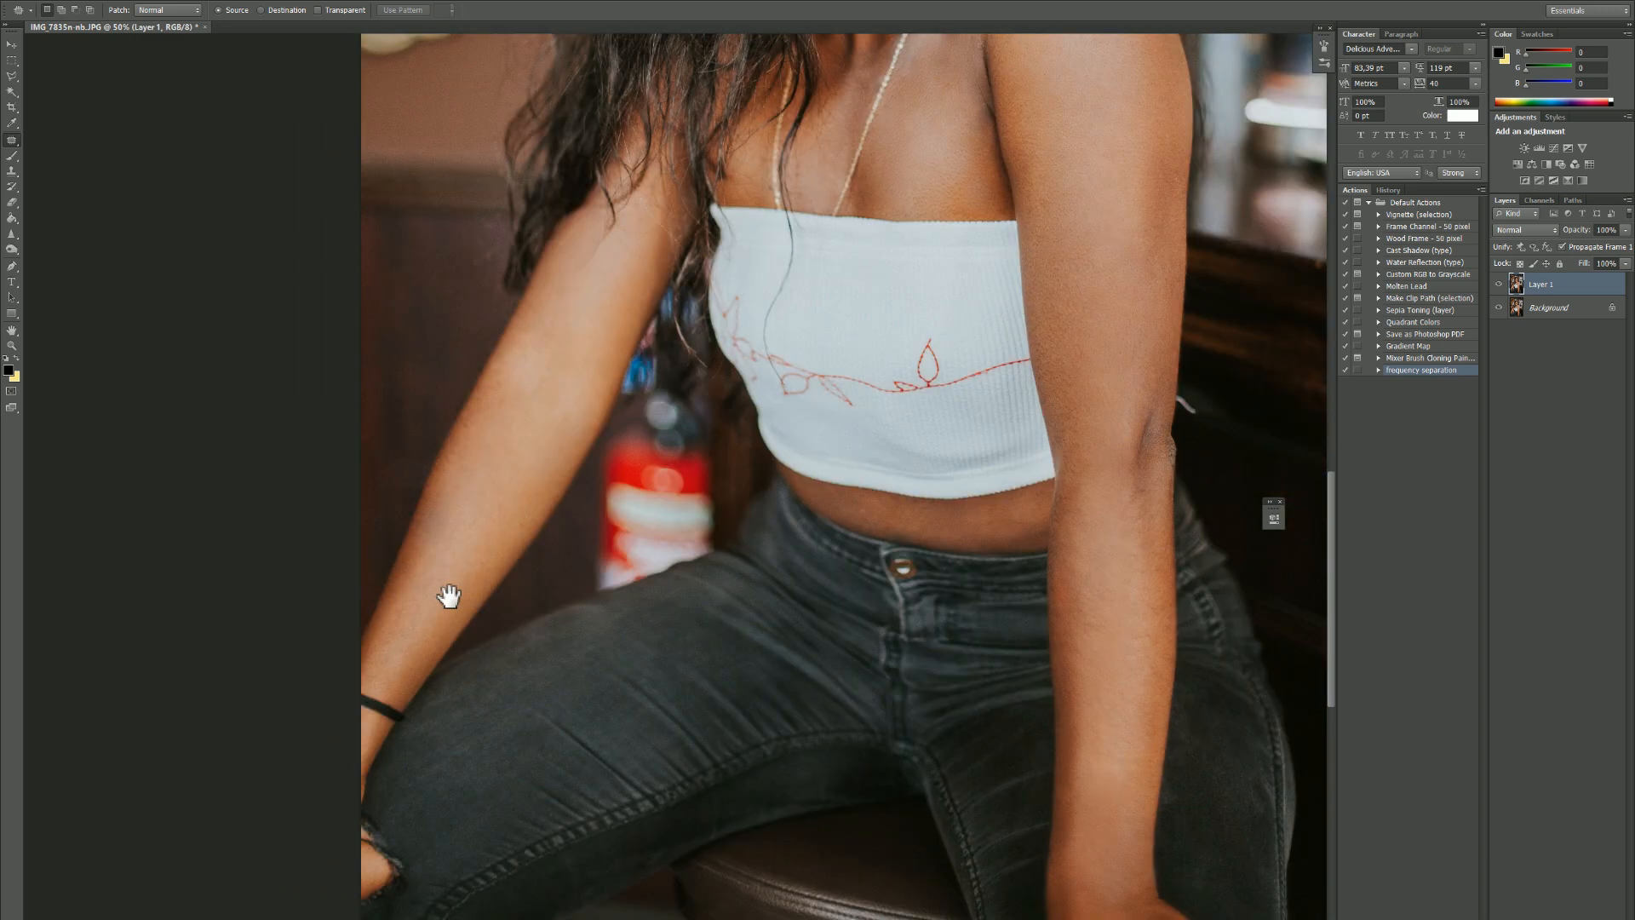
key(ctrl+plus)
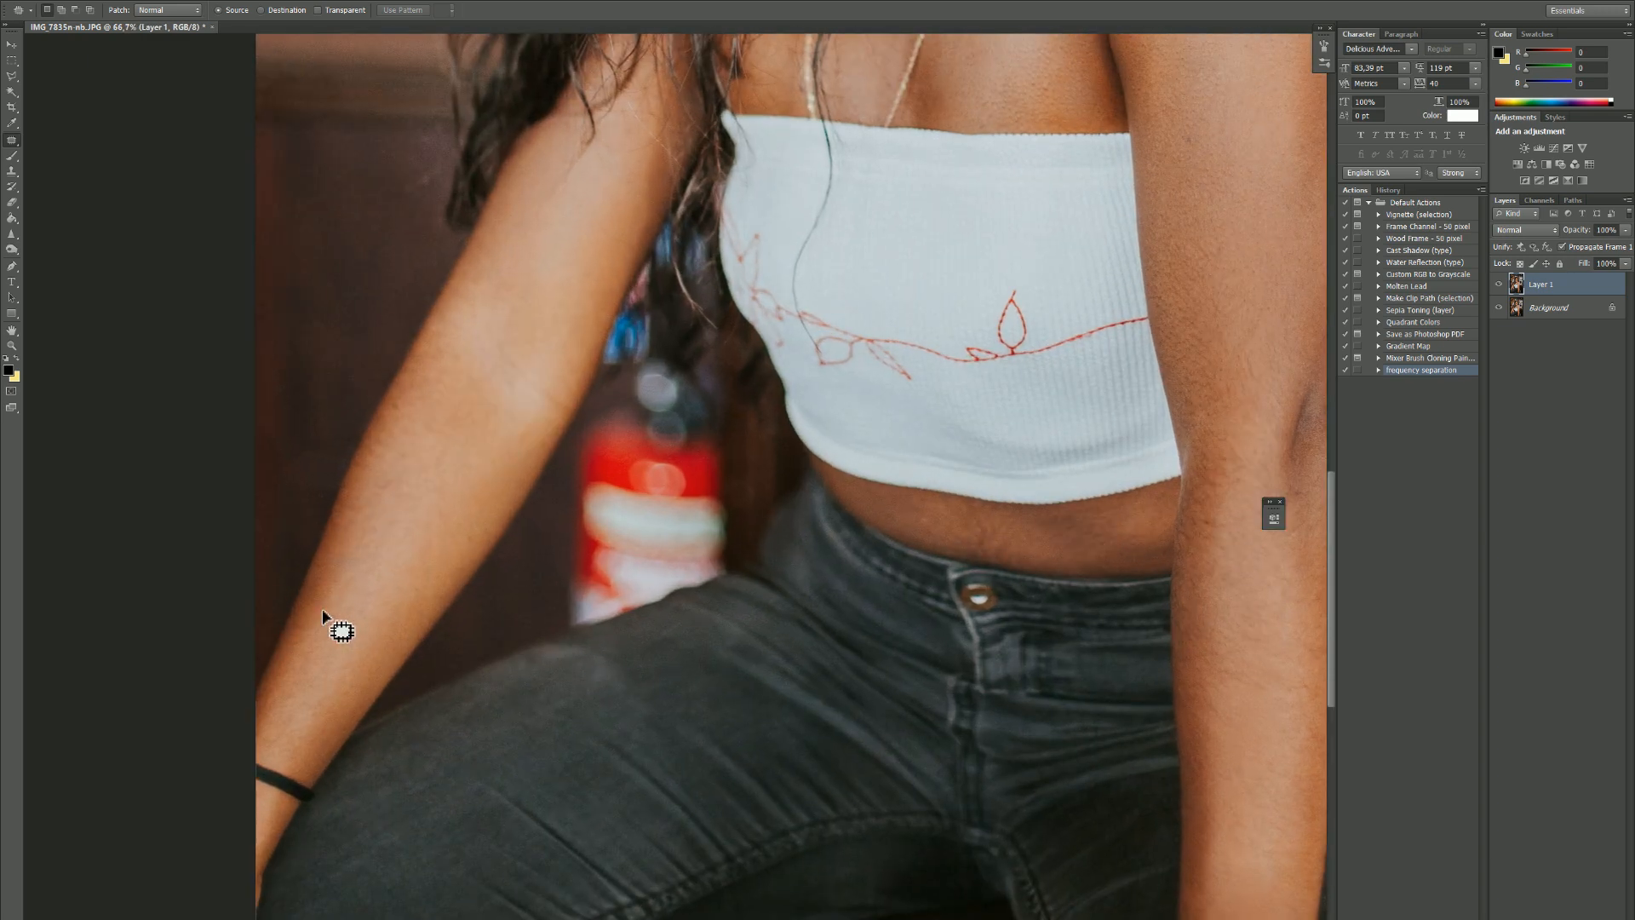
key(s)
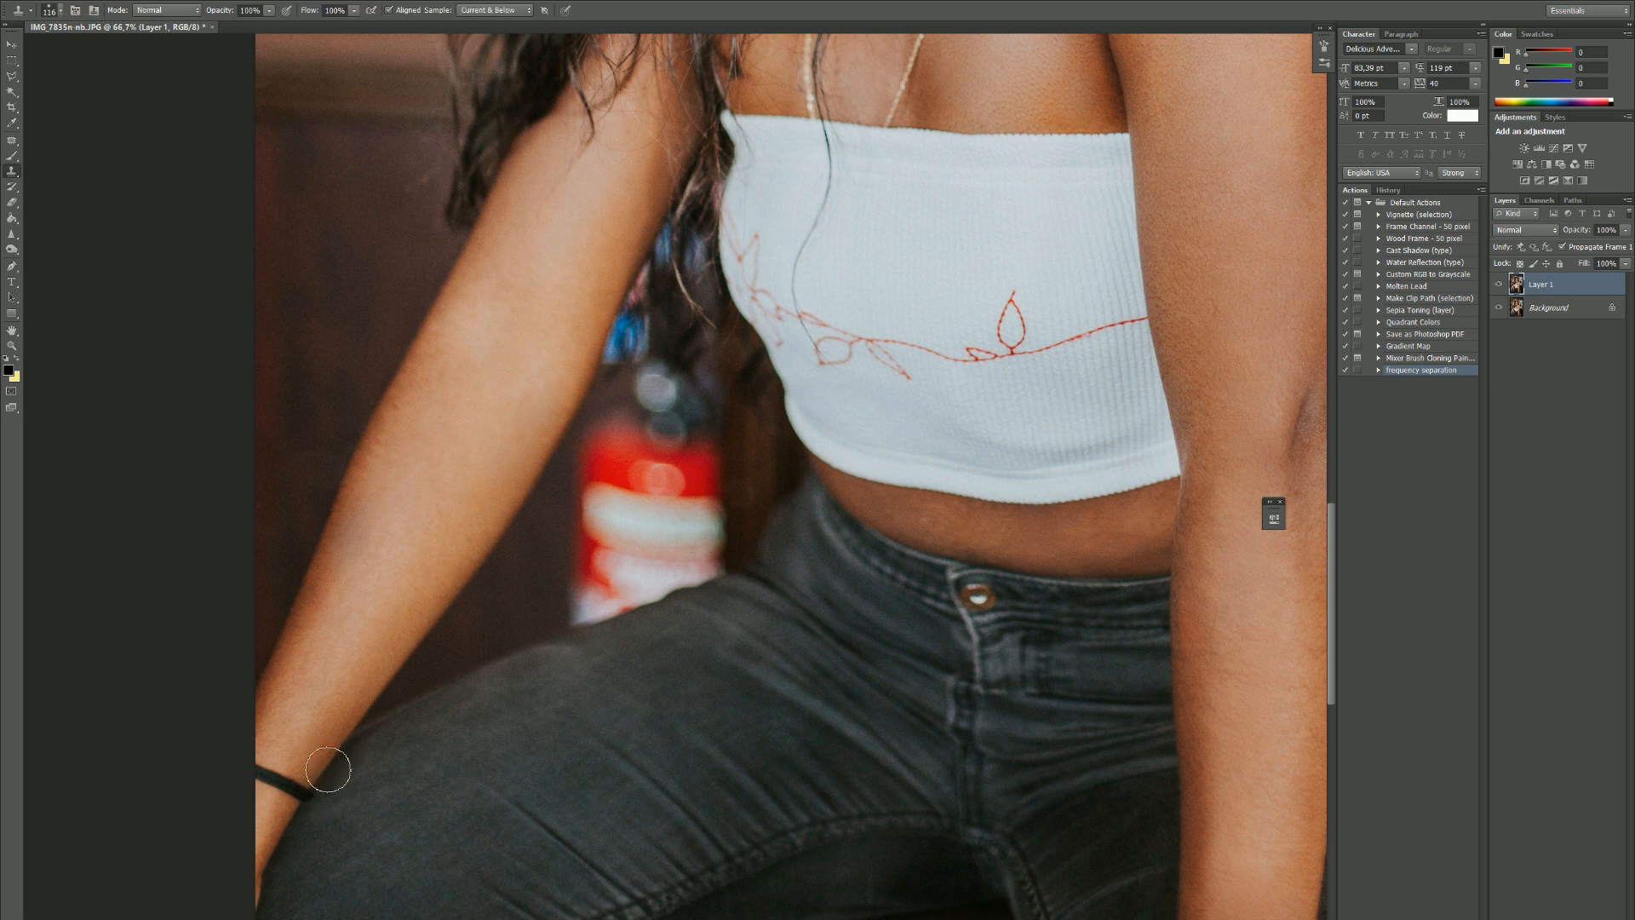
alt+click(326, 779)
drag(303, 795, 292, 775)
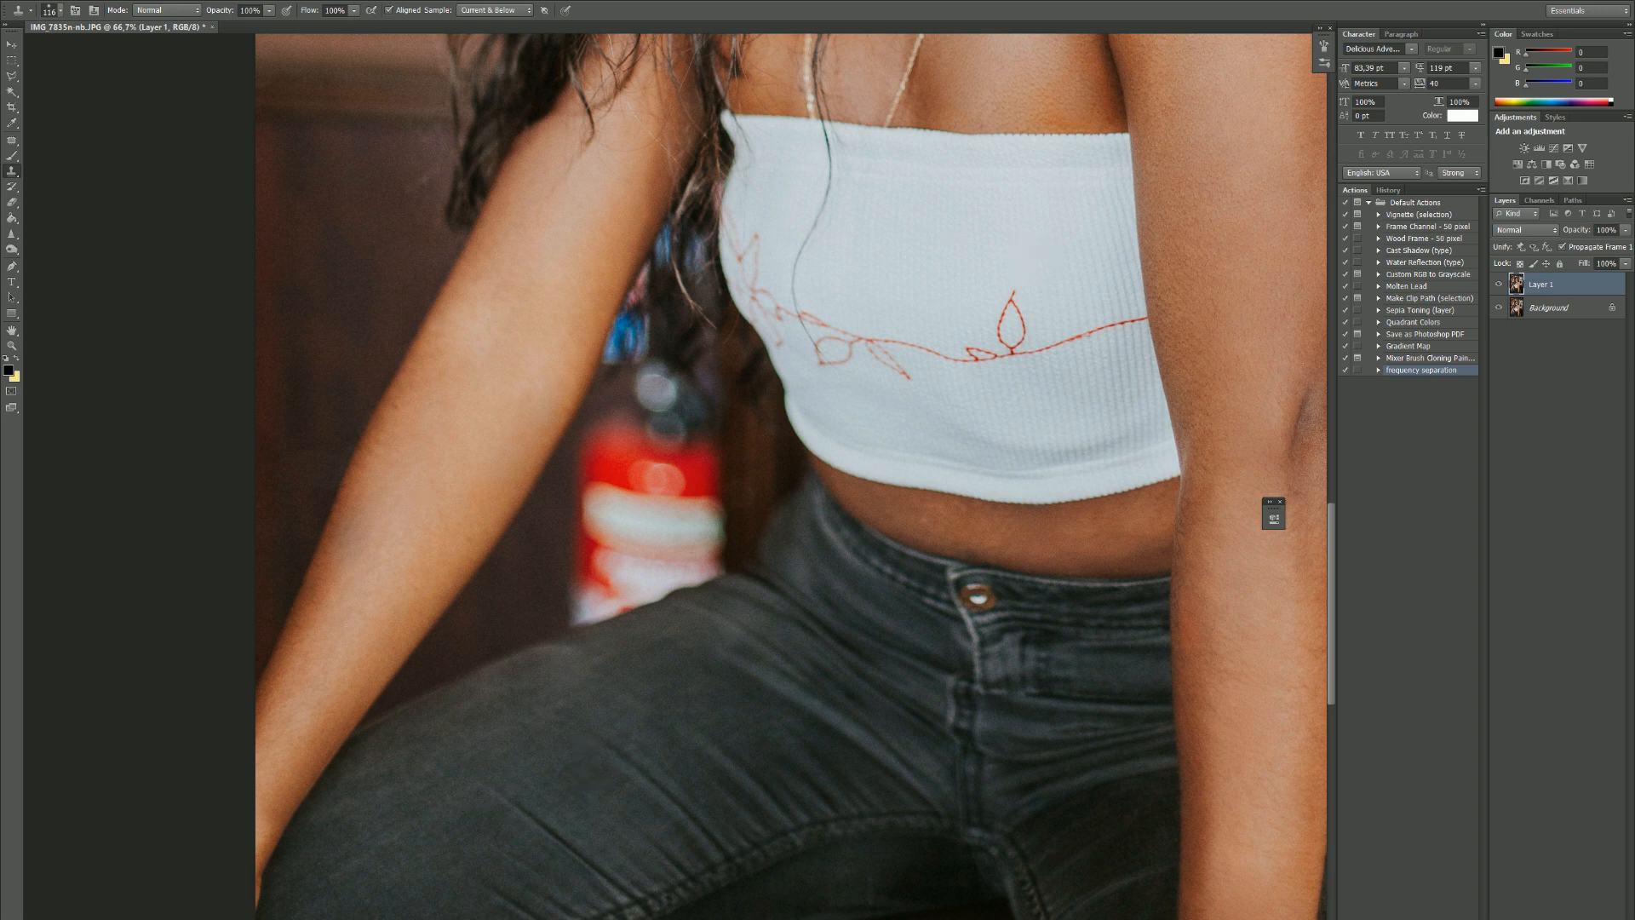
- Duplicate Layer 1
key(ctrl+minus)
key(ctrl+minus)
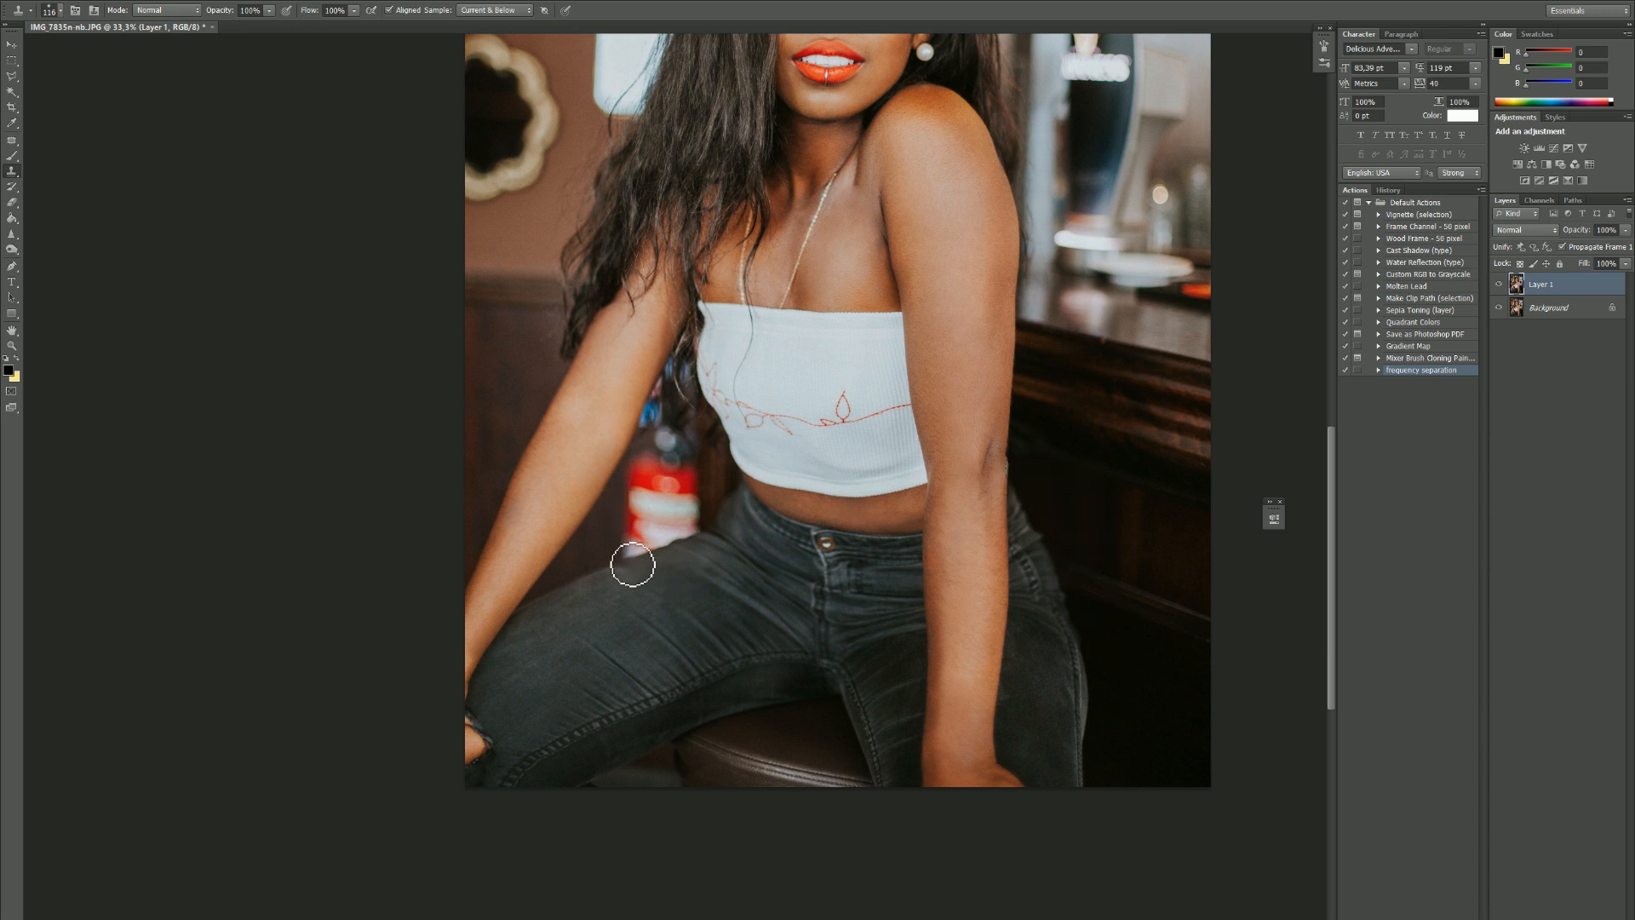
key(ctrl+minus)
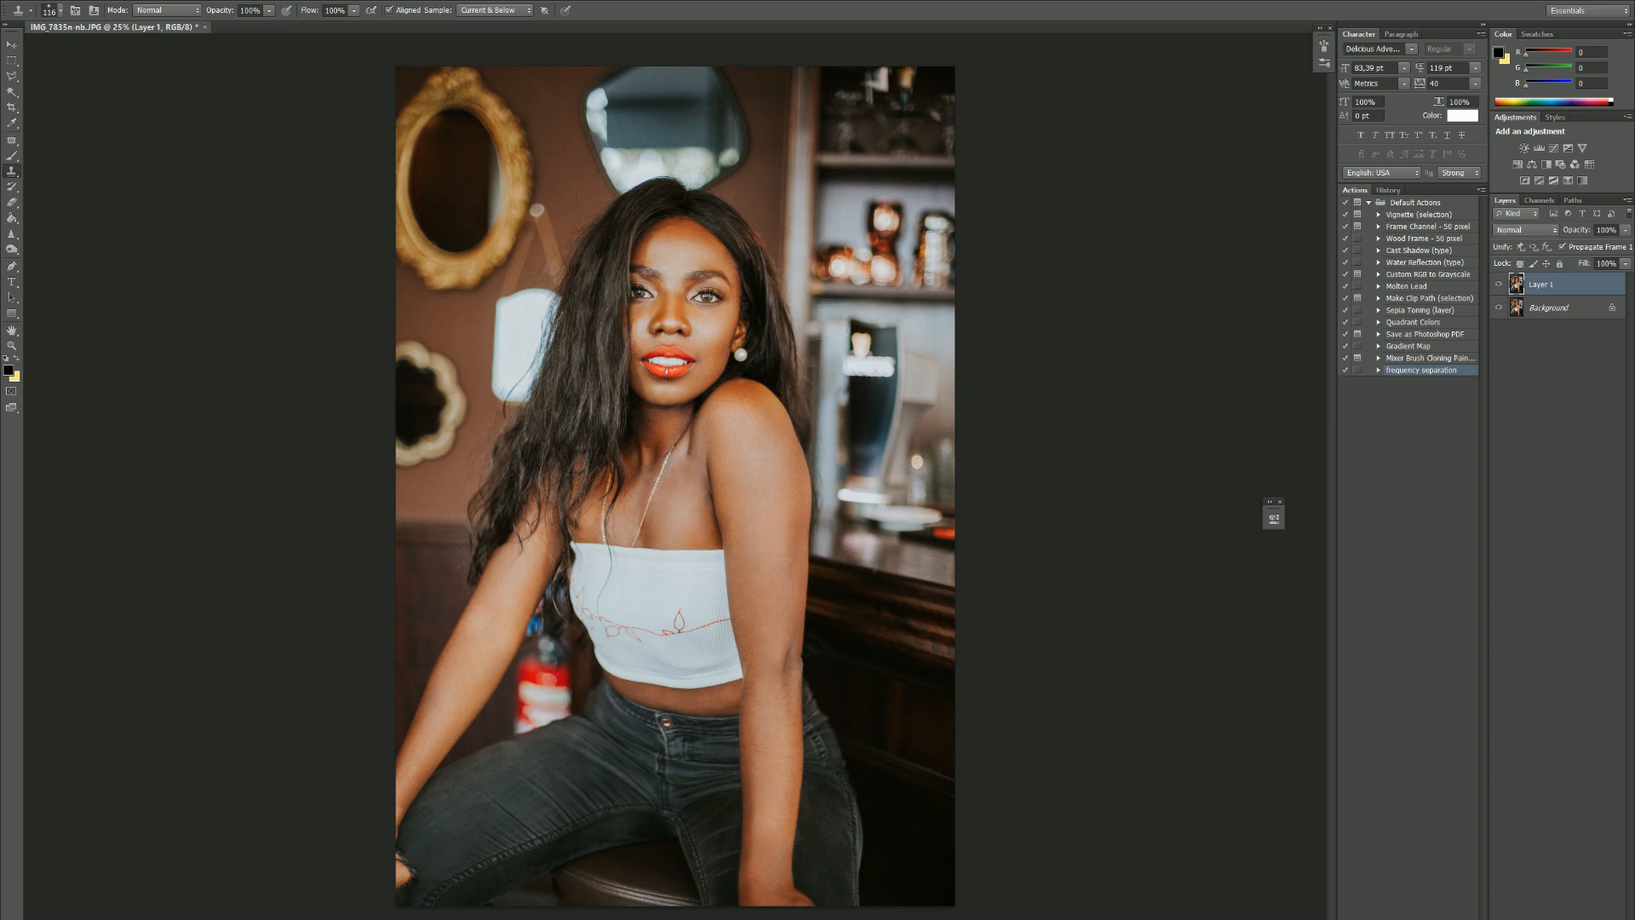
key(ctrl+j)
- Clone the dark wooden wall over the red fire extinguisher between the arm and the jeans on Layer 1 copy
key(ctrl+plus)
key(ctrl+plus)
drag(439, 779, 612, 507)
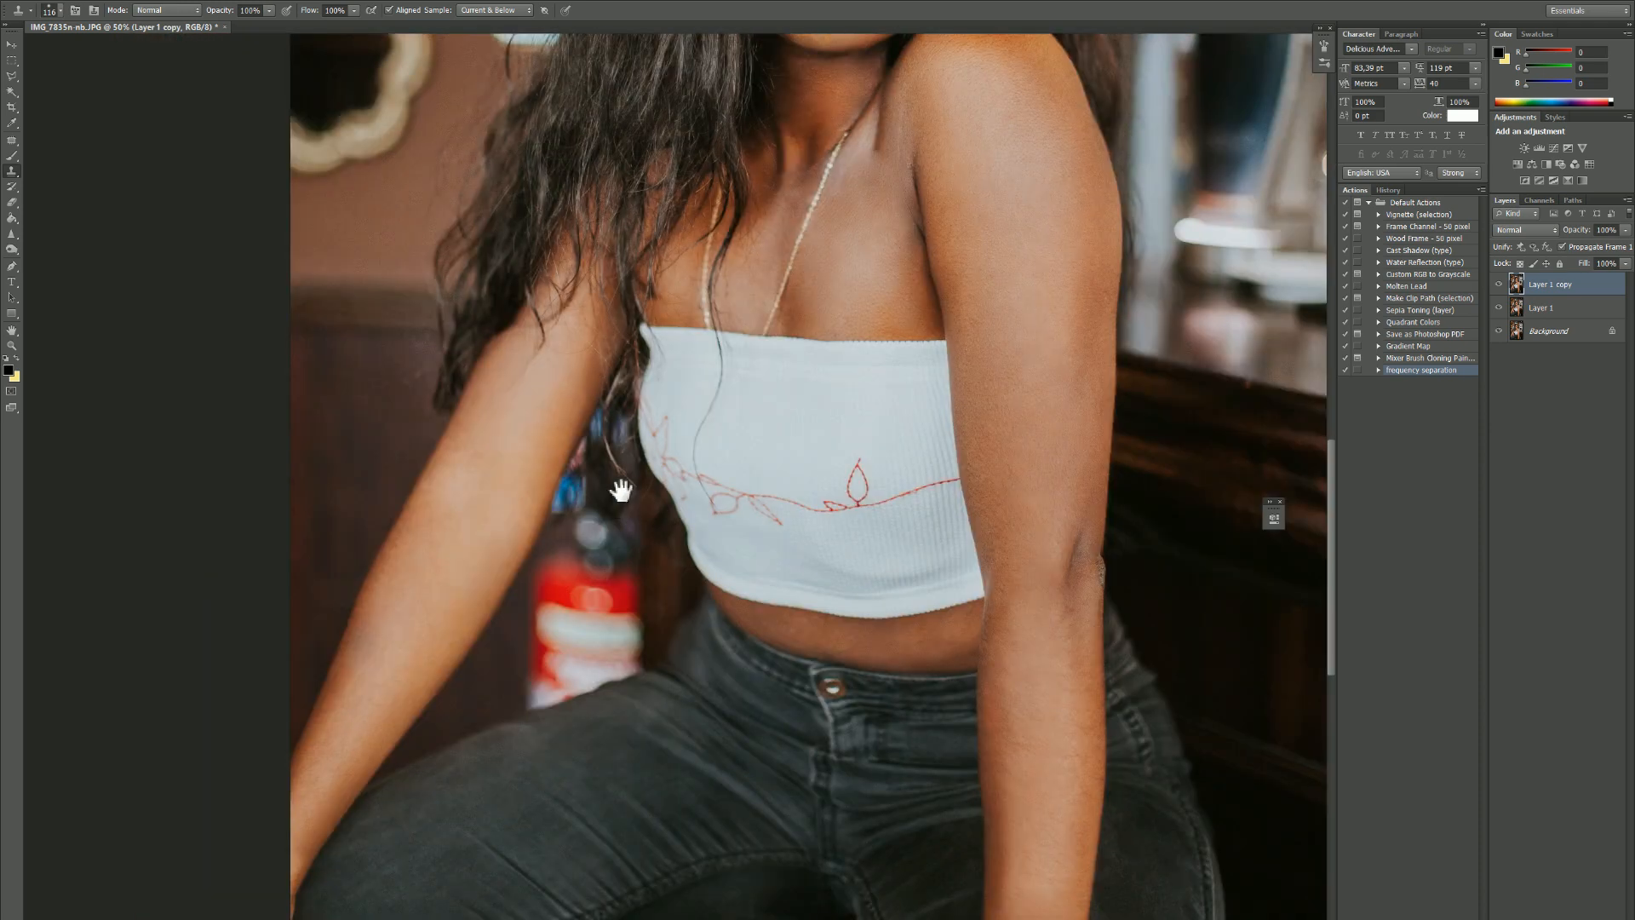
alt+right_click(337, 458)
alt+click(355, 442)
mouse_move(494, 558)
mouse_down()
mouse_move(583, 621)
mouse_move(562, 656)
mouse_move(515, 648)
mouse_move(566, 680)
mouse_move(539, 640)
mouse_move(507, 663)
mouse_up()
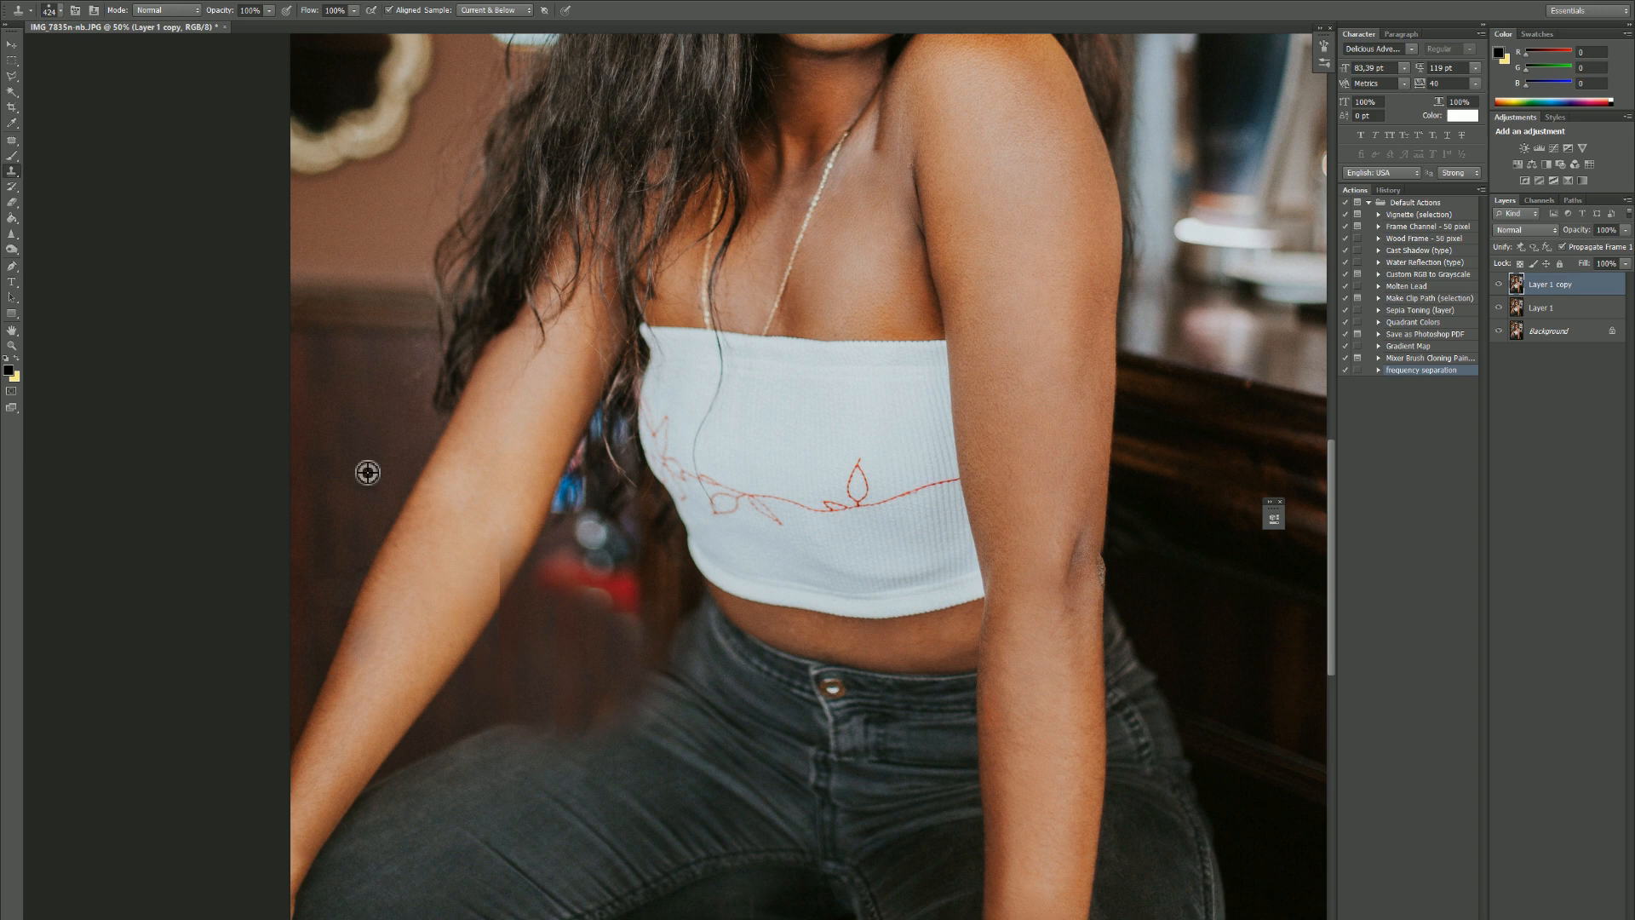
drag(544, 537, 556, 468)
alt+click(350, 438)
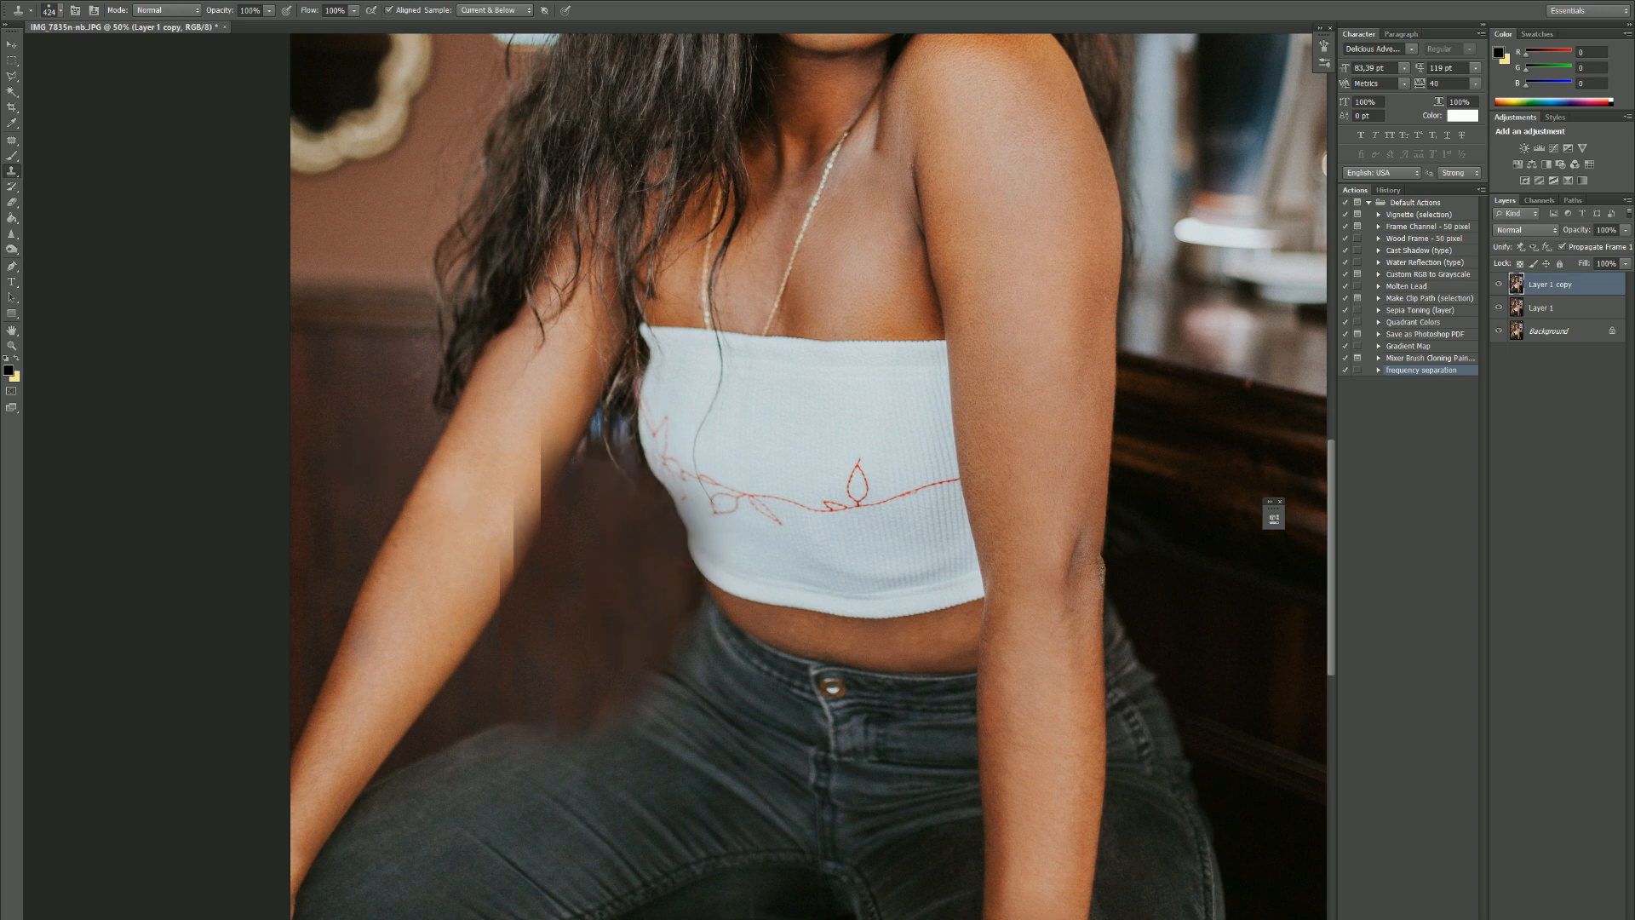
click(1071, 720)
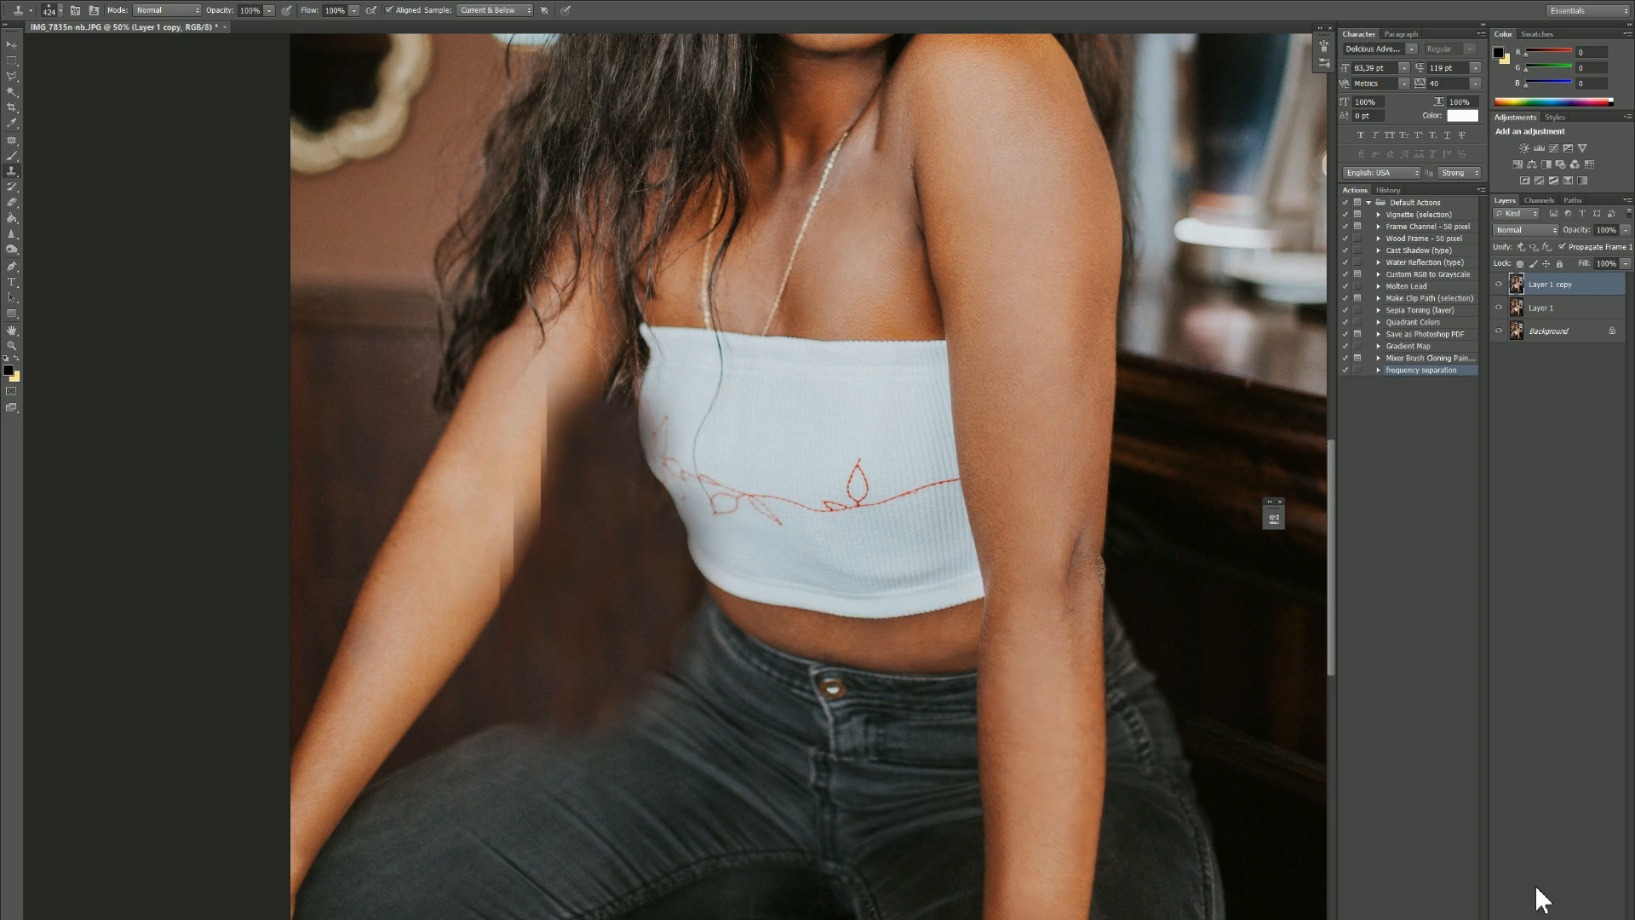
- Add a layer mask to Layer 1 copy and paint it black to restore the arm covered by cloning
click(1539, 284)
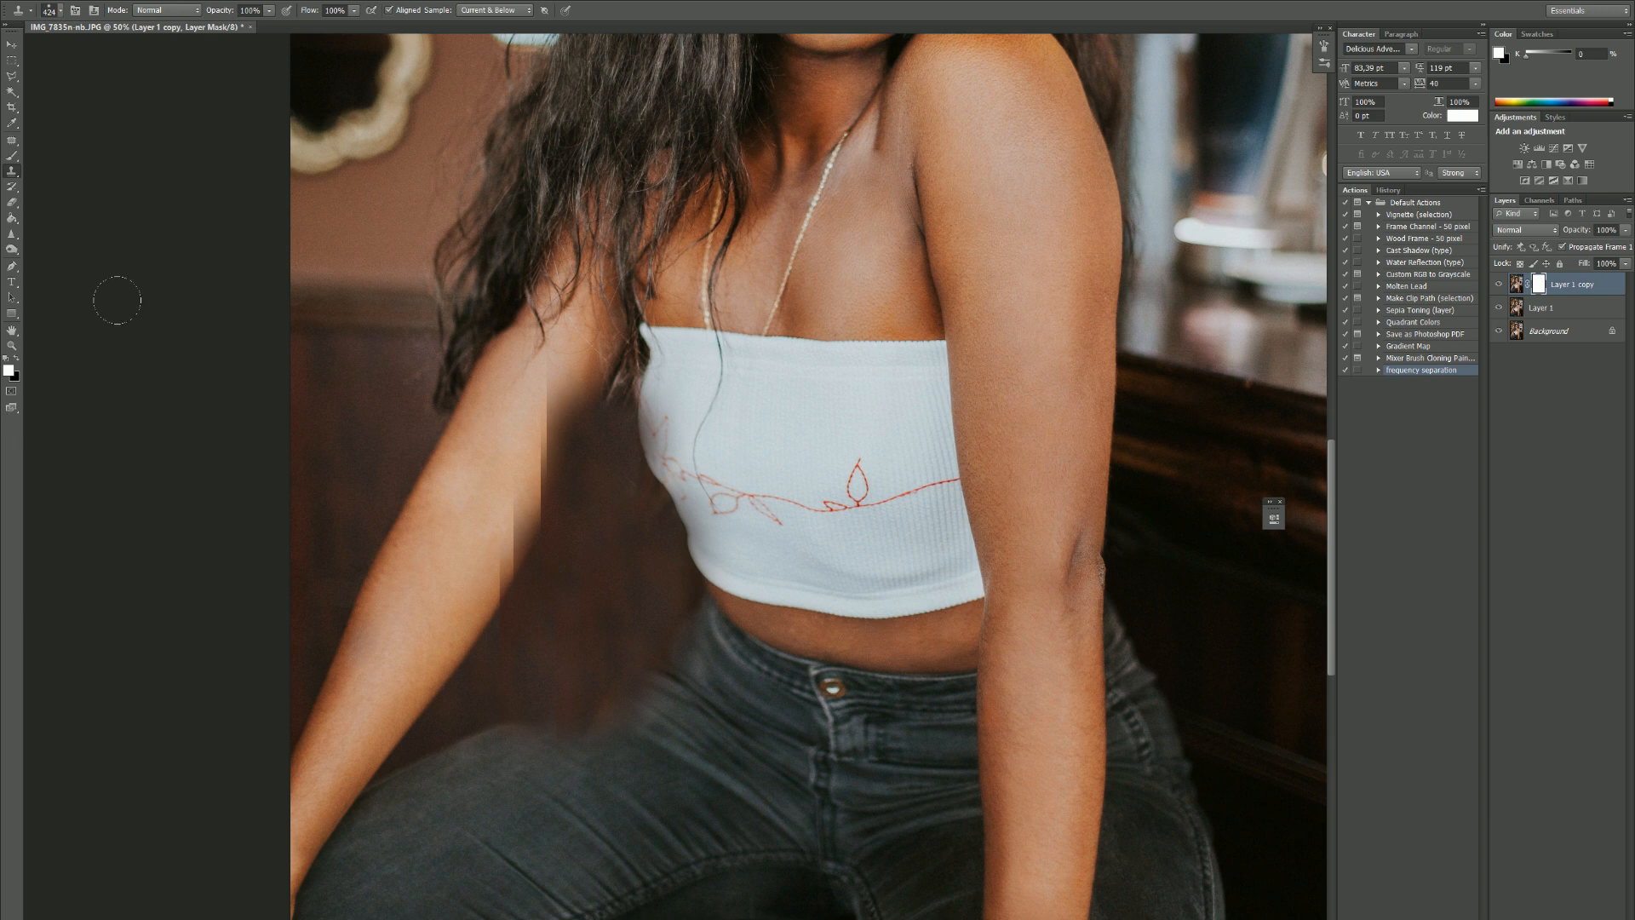
key(b)
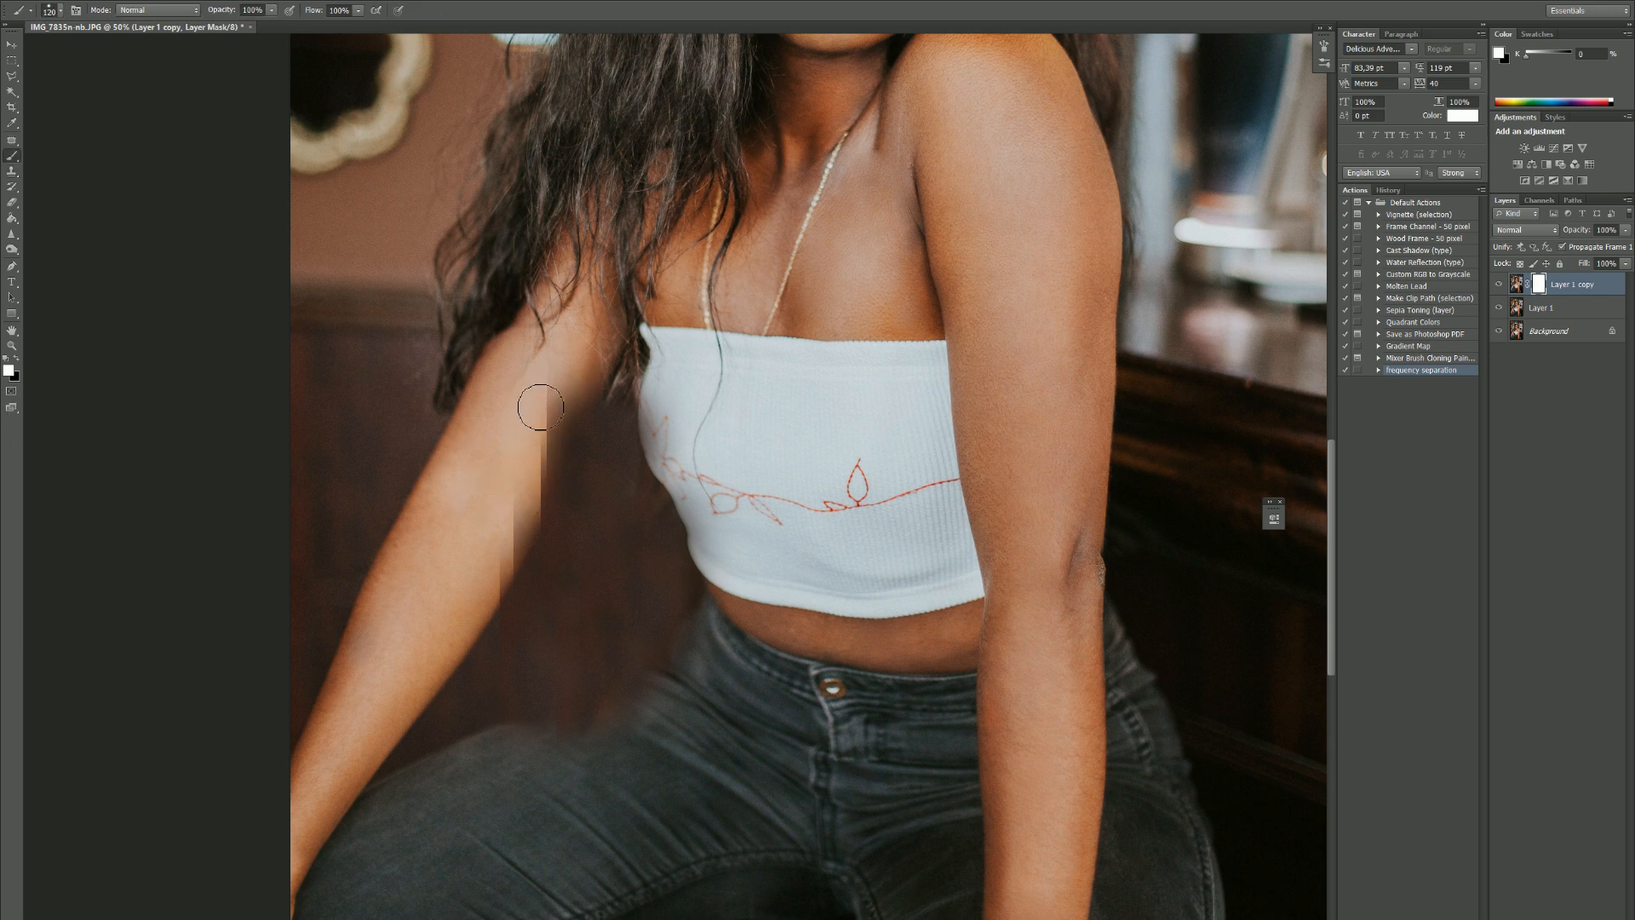
key(x)
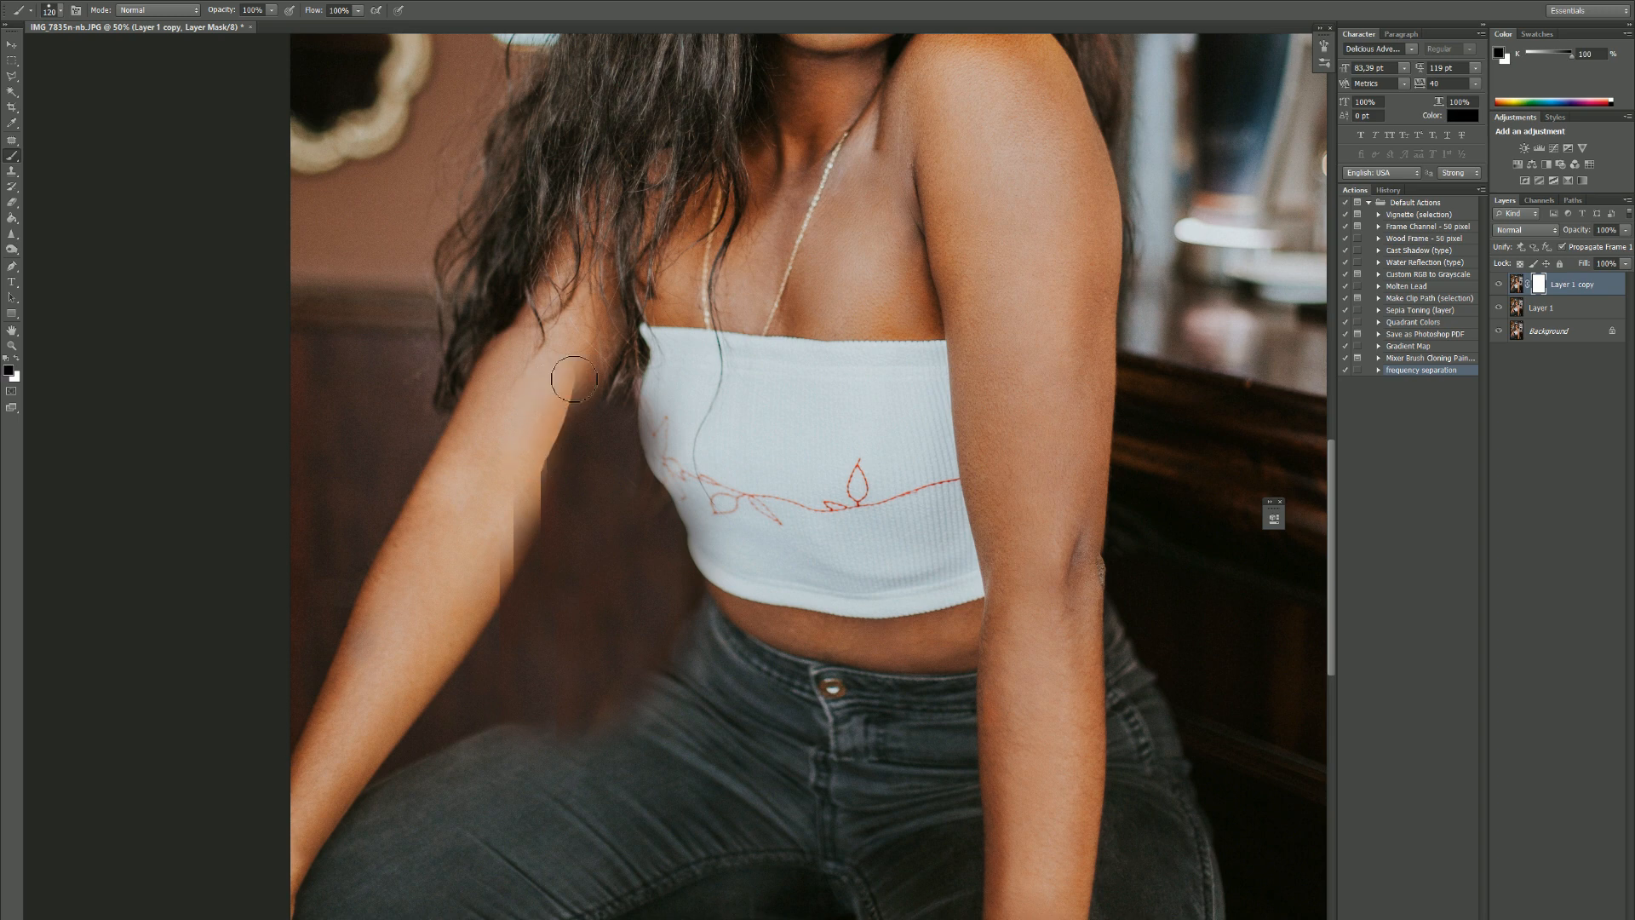
right_click(565, 419)
mouse_move(596, 475)
mouse_down()
mouse_move(576, 475)
mouse_move(591, 366)
mouse_up()
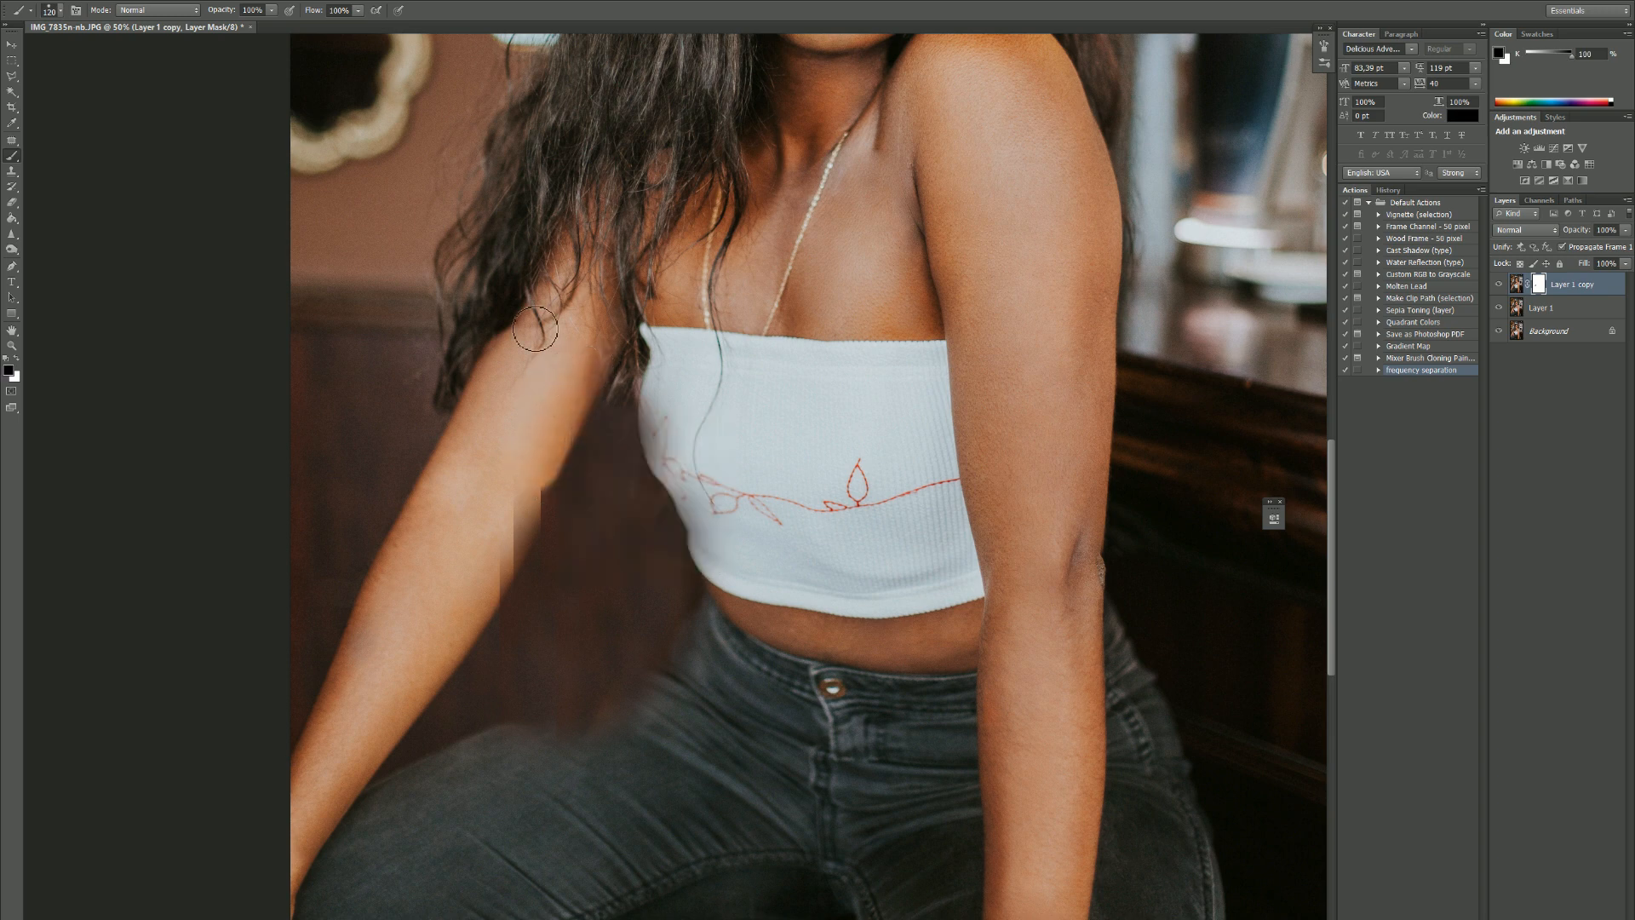
key(ctrl+plus)
drag(435, 620, 428, 621)
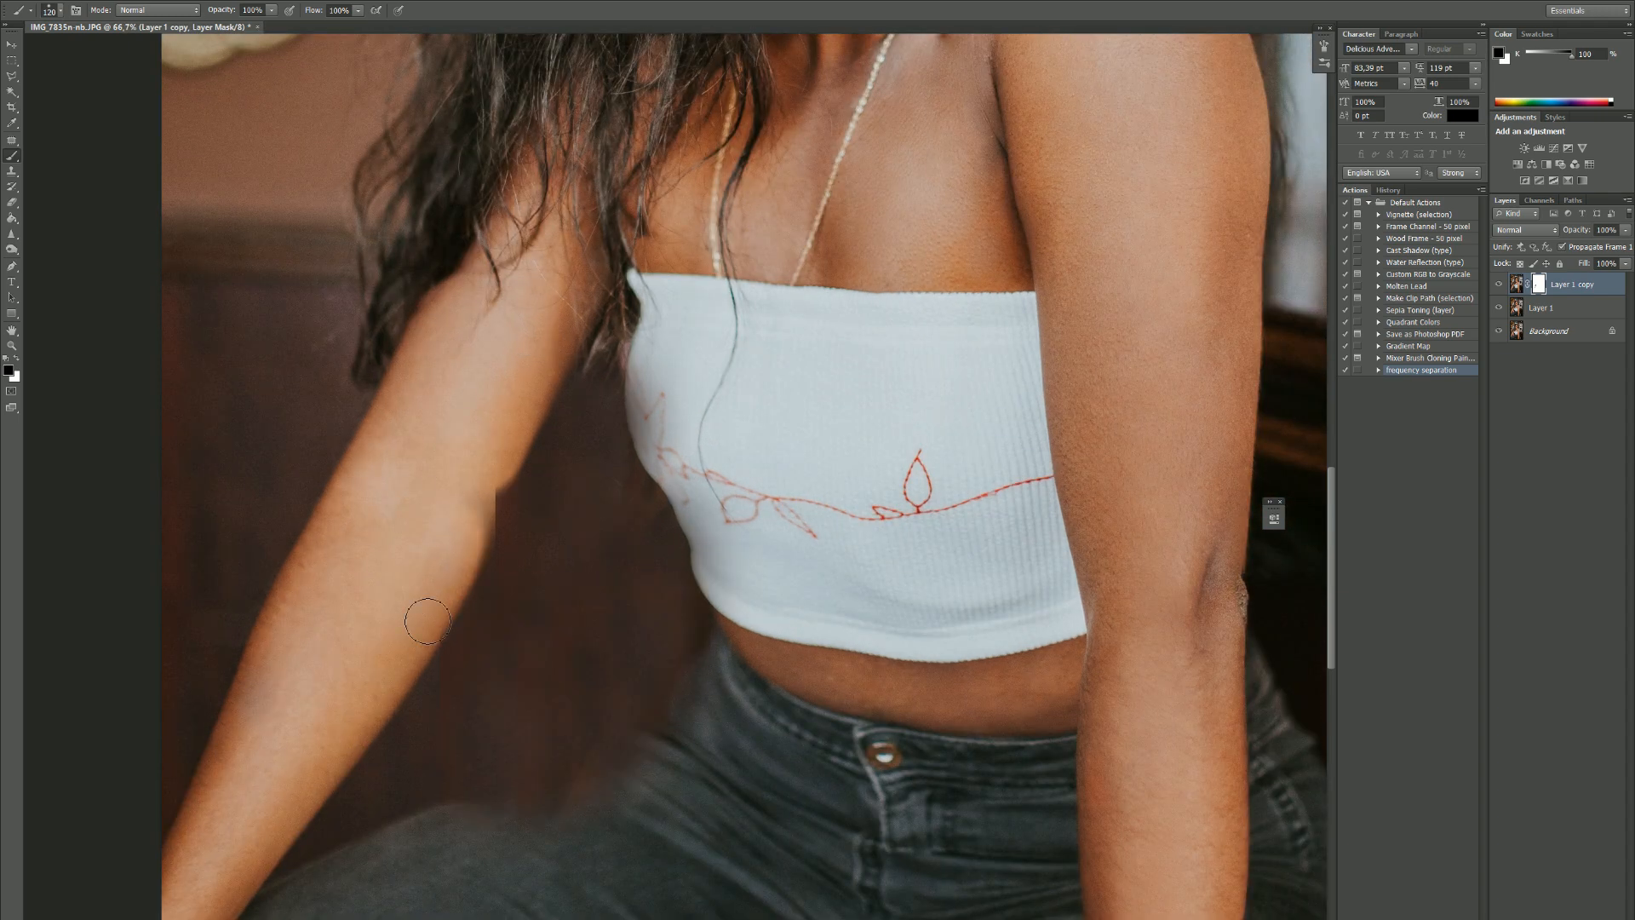
mouse_move(501, 449)
mouse_down()
mouse_move(516, 511)
mouse_move(503, 462)
mouse_up()
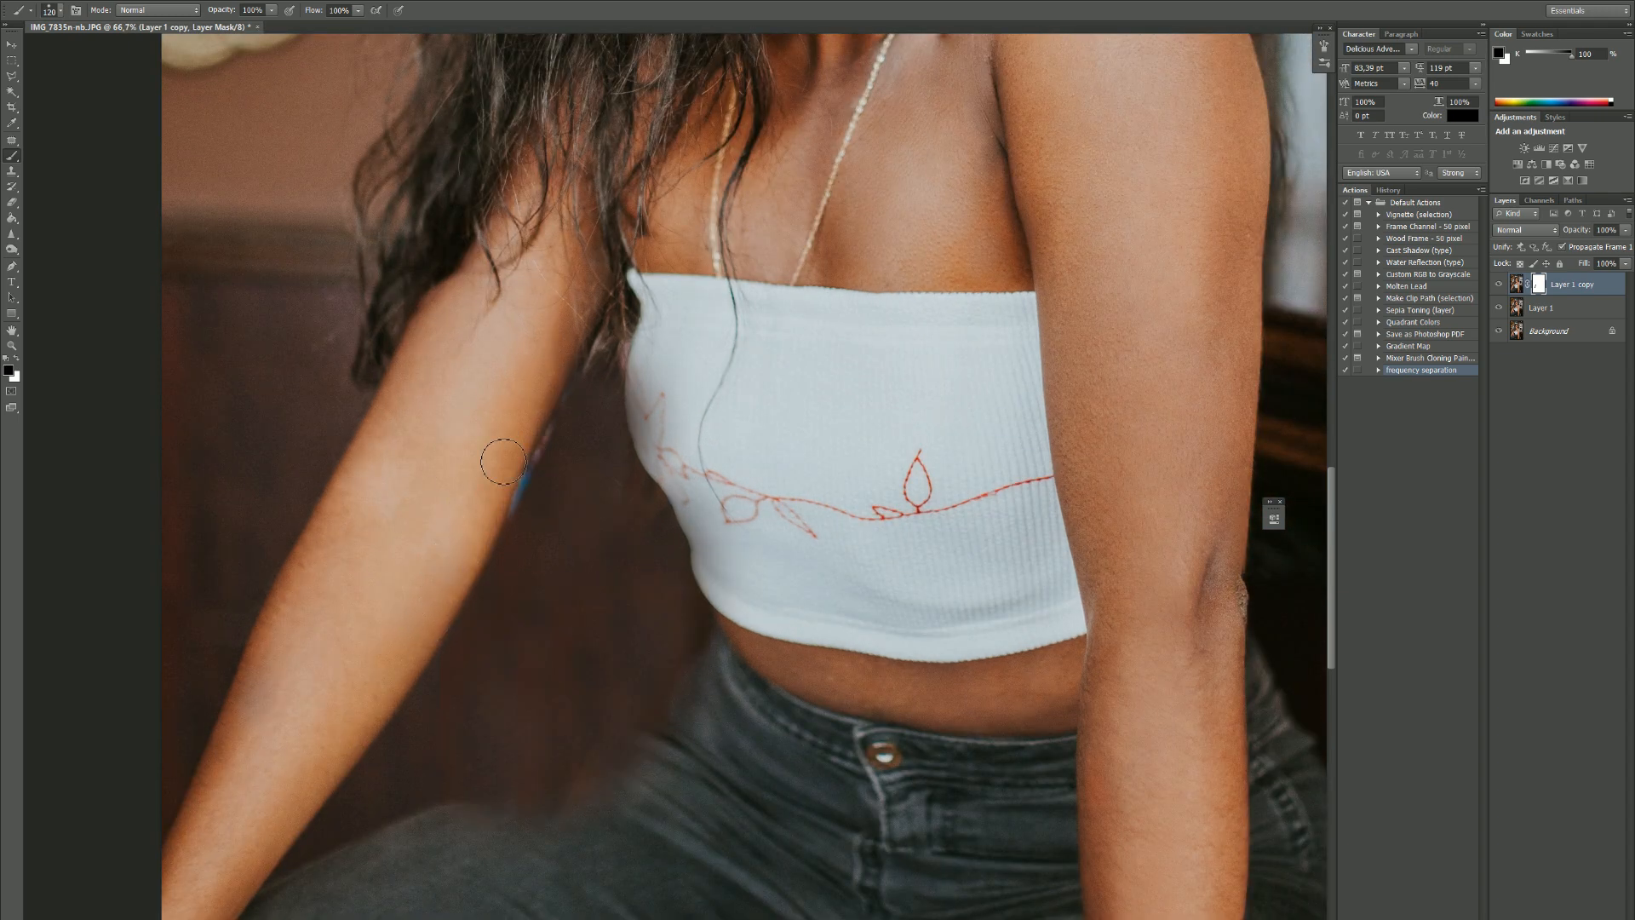
- Refine the mask along the arm's inner edge, alternating white and black to hide the extinguisher remnants and keep the arm clean
key(x)
mouse_move(525, 539)
mouse_down()
mouse_move(539, 533)
mouse_move(545, 444)
mouse_move(515, 503)
mouse_move(547, 521)
mouse_move(540, 548)
mouse_up()
key(x)
key(x)
drag(588, 434, 547, 500)
key(x)
- Paint the mask to restore the white top's side and the thigh, keeping the extinguisher above the jeans hidden
mouse_move(671, 383)
mouse_down()
mouse_move(686, 427)
mouse_move(682, 456)
mouse_move(664, 456)
mouse_move(709, 517)
mouse_move(727, 591)
mouse_up()
mouse_move(502, 813)
mouse_down()
mouse_move(576, 808)
mouse_move(435, 847)
mouse_move(679, 660)
mouse_up()
key(x)
alt+right_click(525, 744)
drag(510, 764, 635, 723)
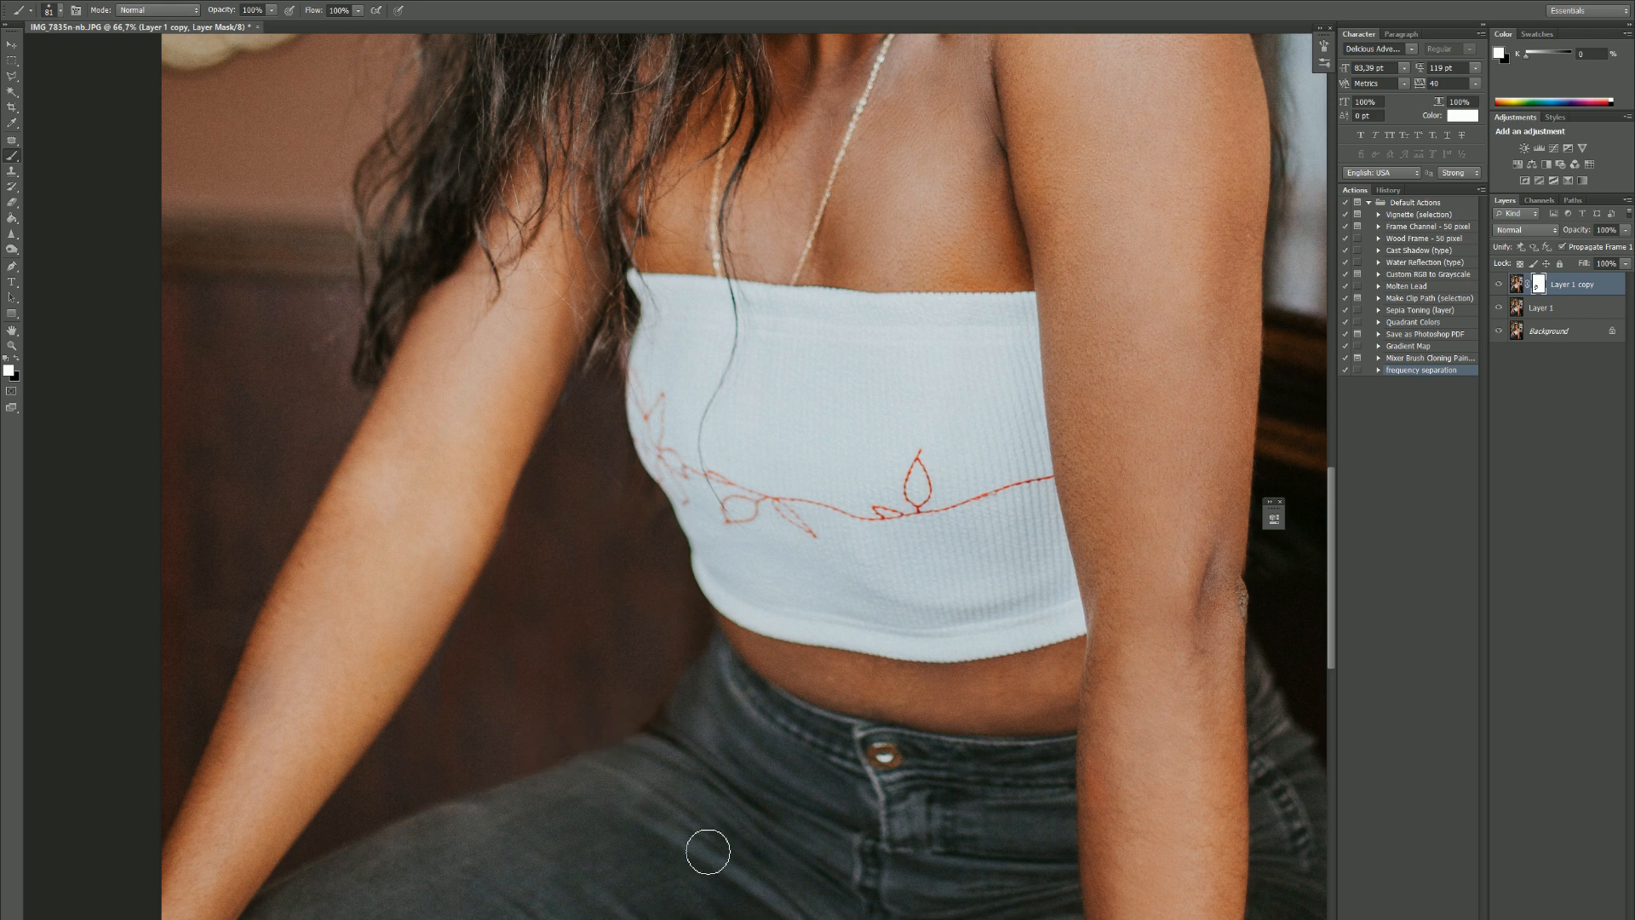
key(ctrl+0)
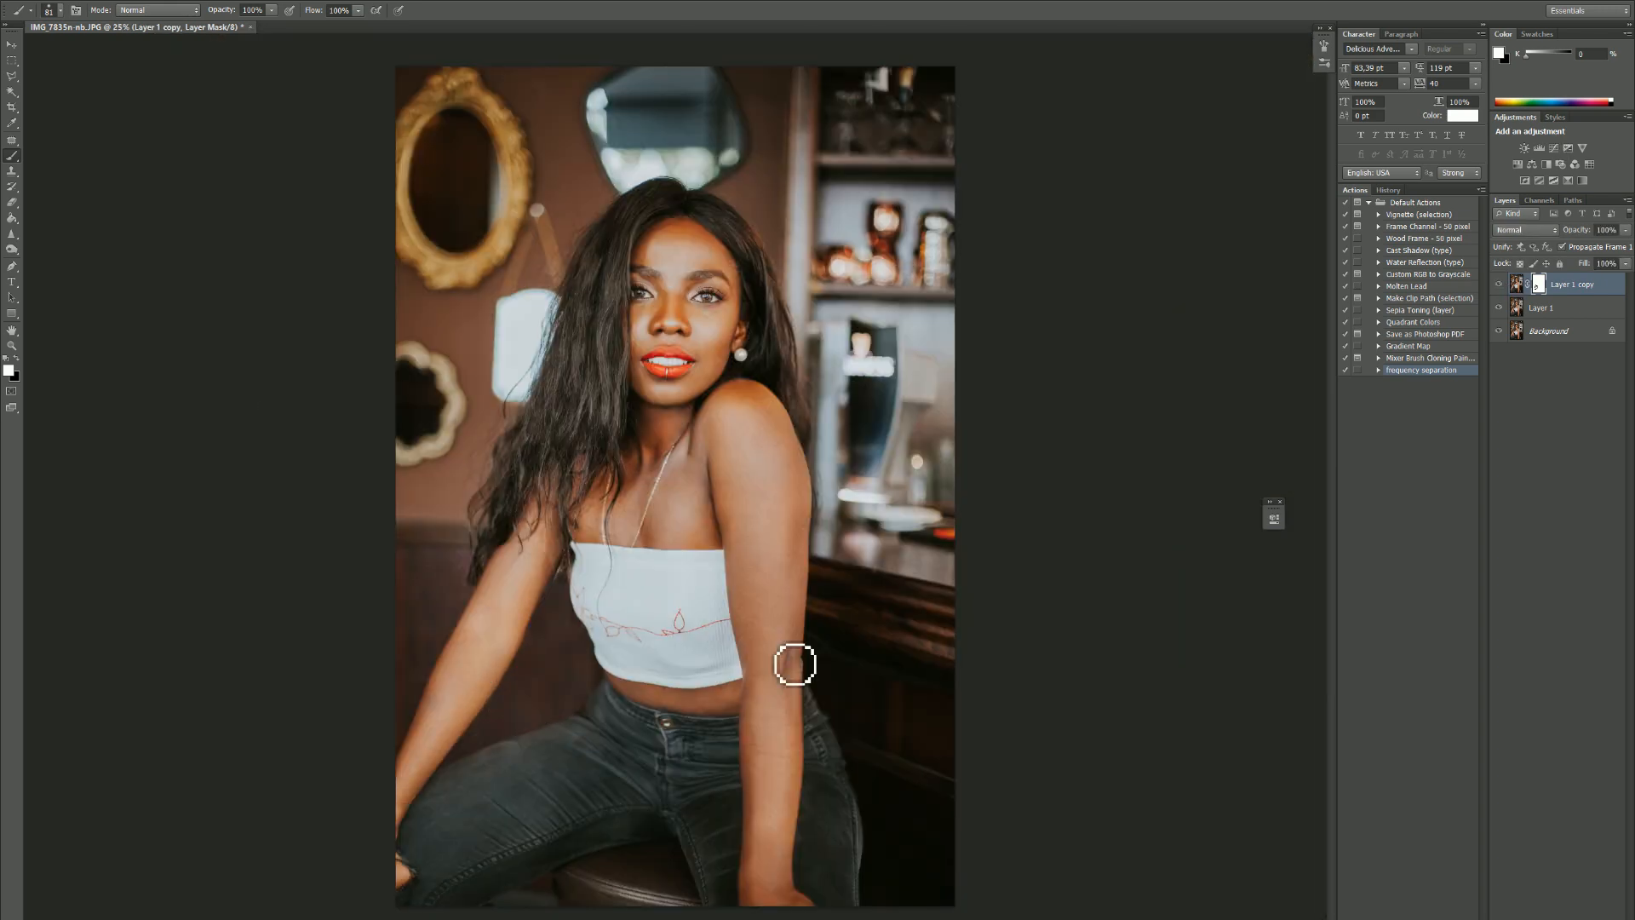
key(x)
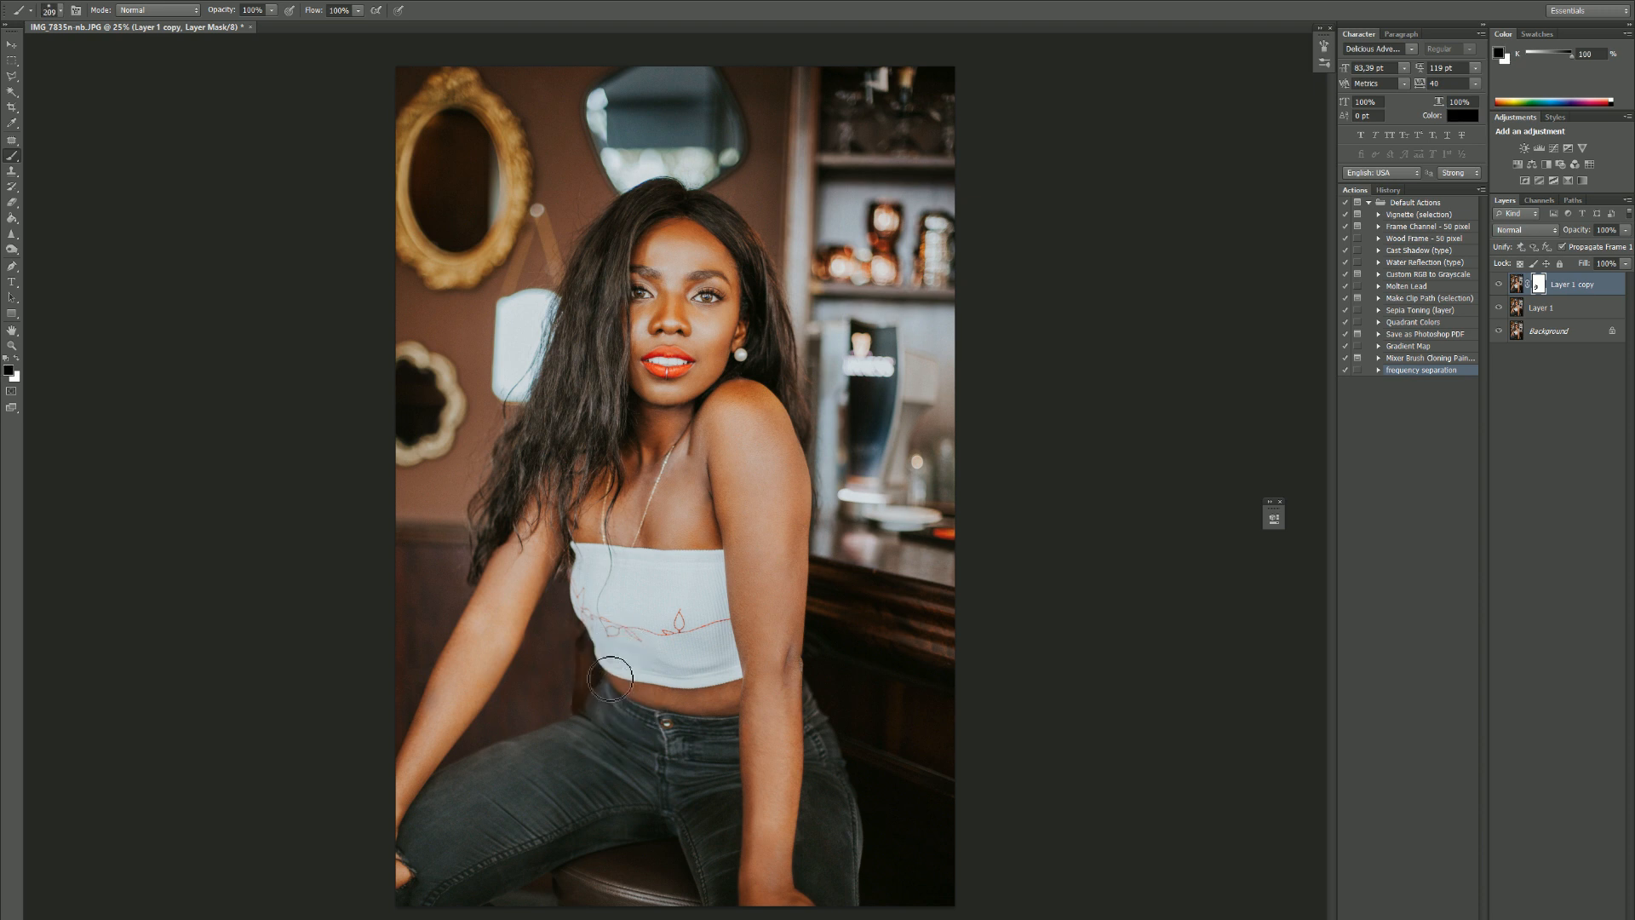
key(x)
- Flatten the image and save it as a JPEG at maximum quality
right_click(1545, 337)
click(1396, 514)
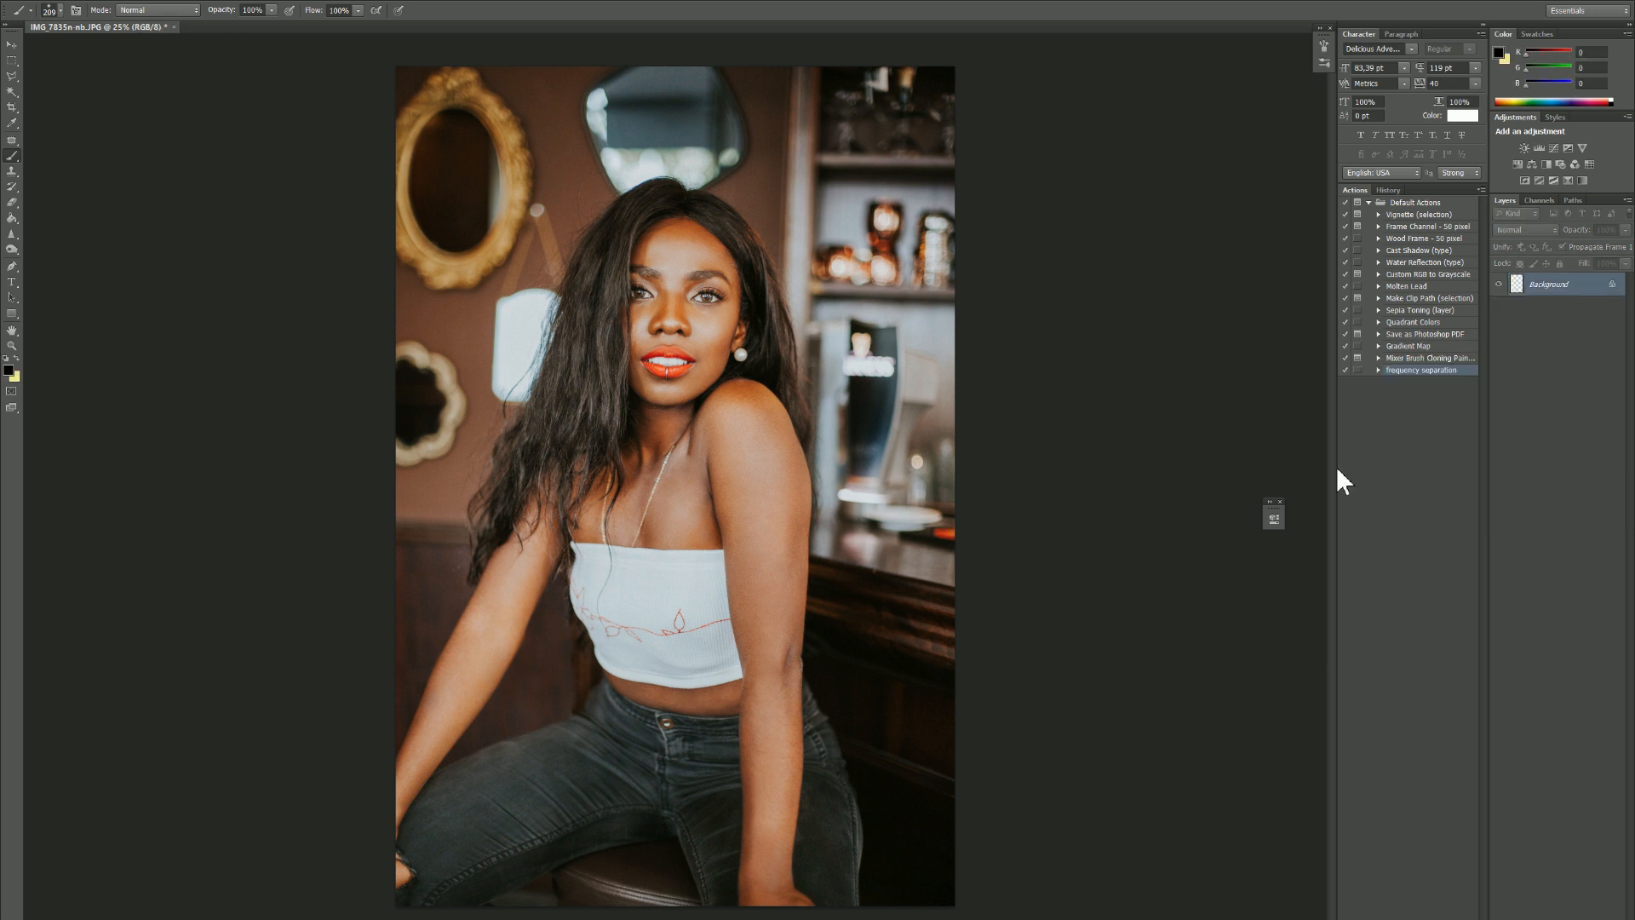
key(ctrl+s)
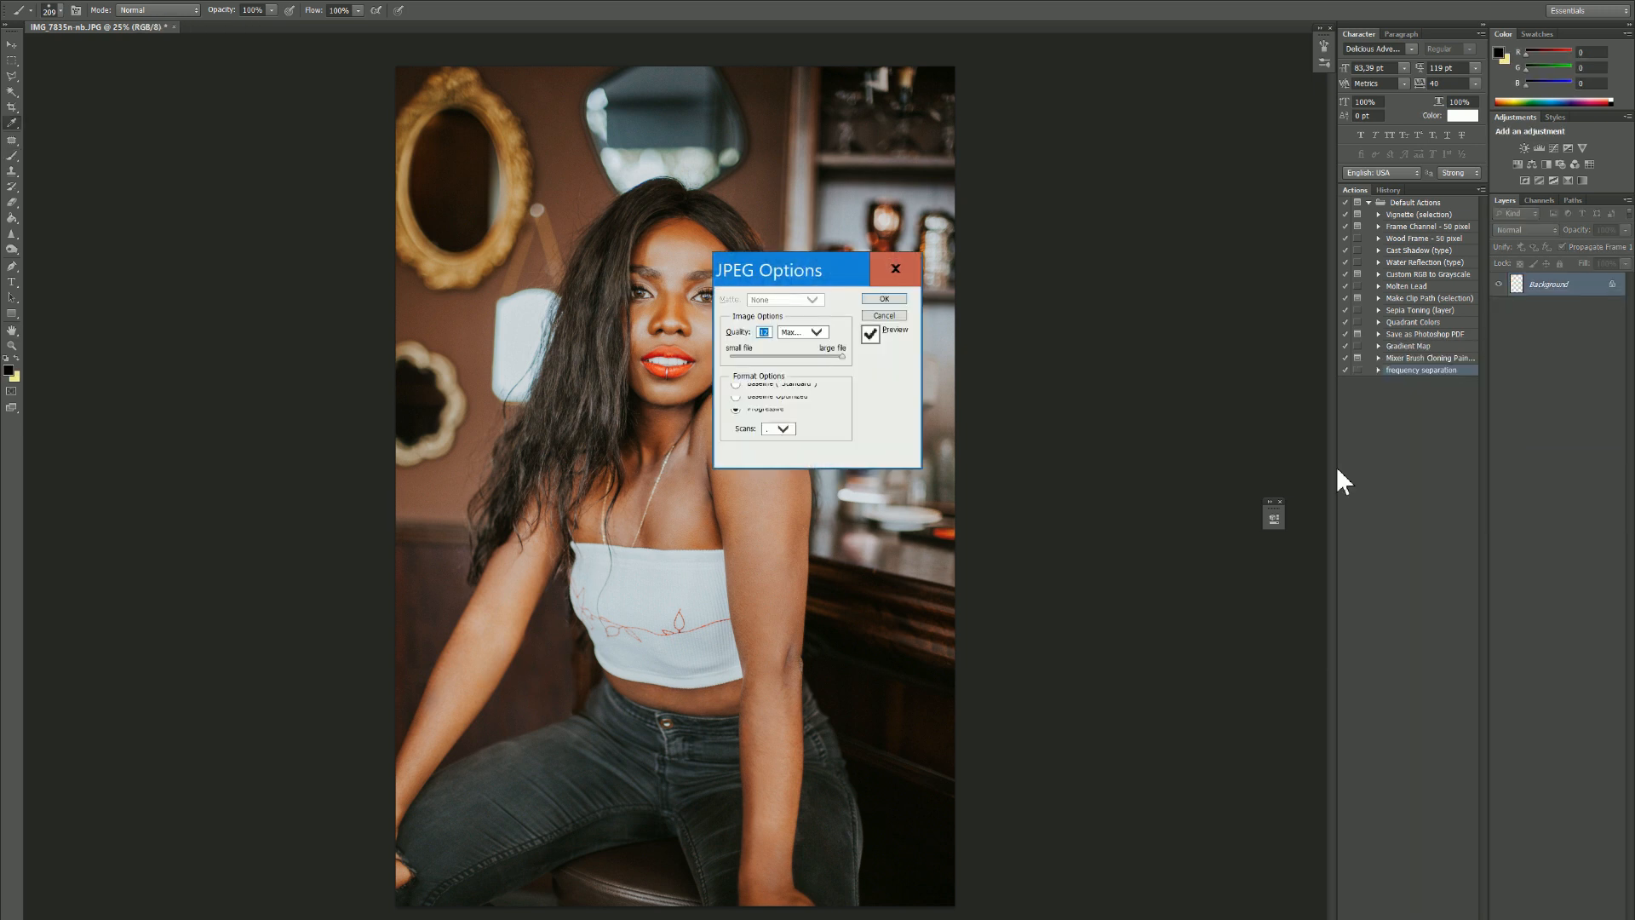
key(Return)
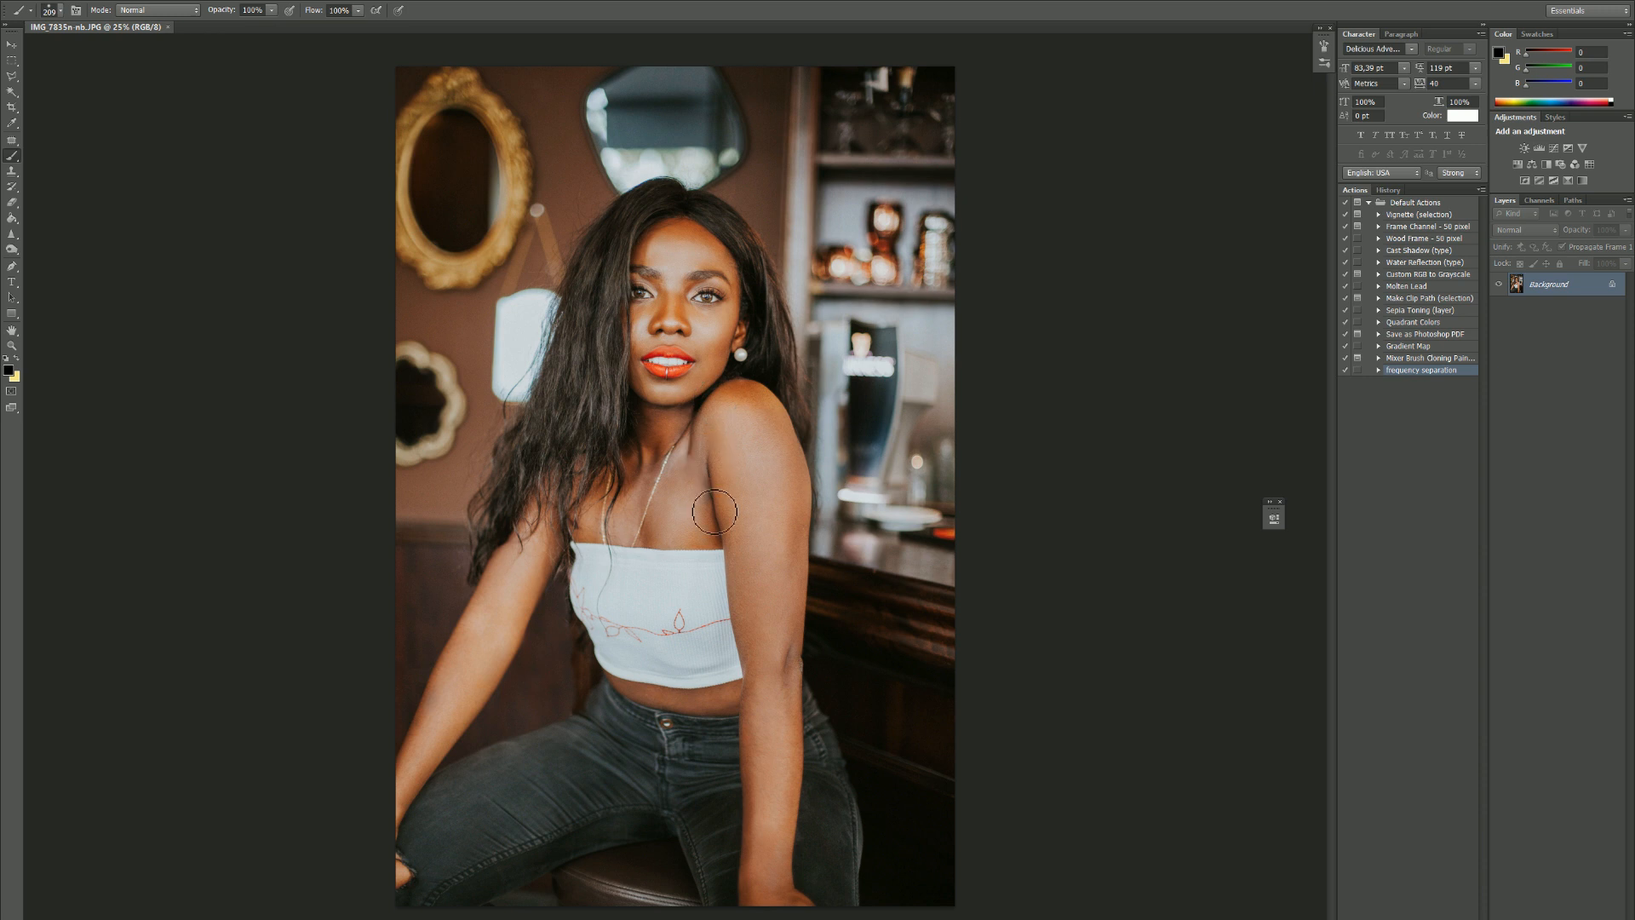
- Duplicate the Background layer and choose the Burn tool for the face
key(ctrl+j)
key(ctrl+plus)
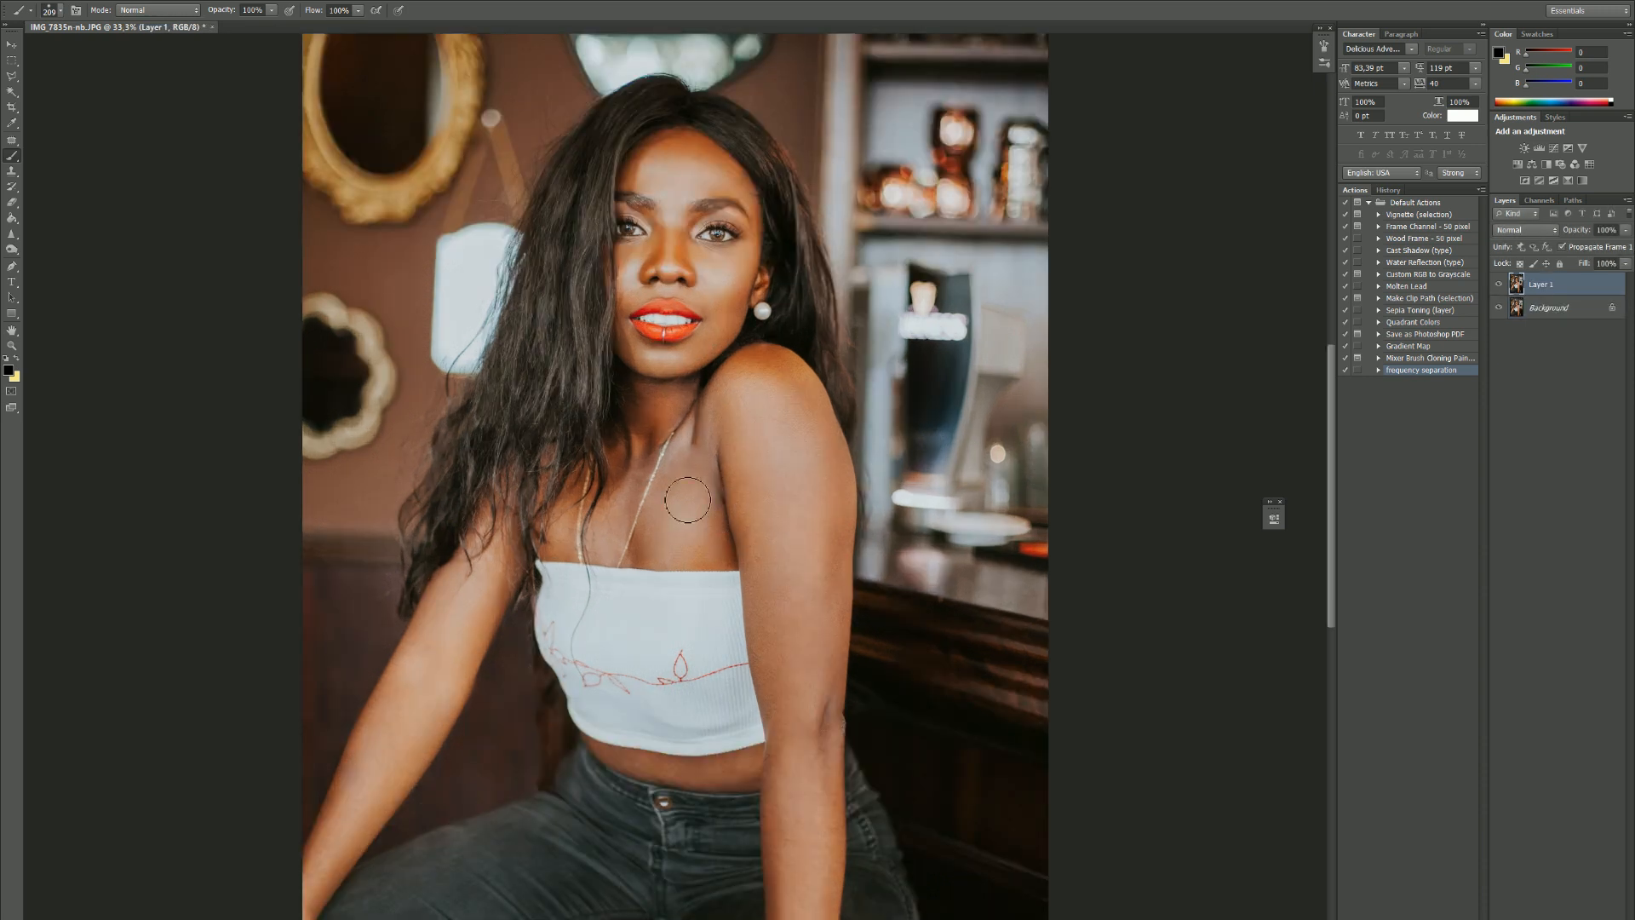
drag(595, 416, 608, 509)
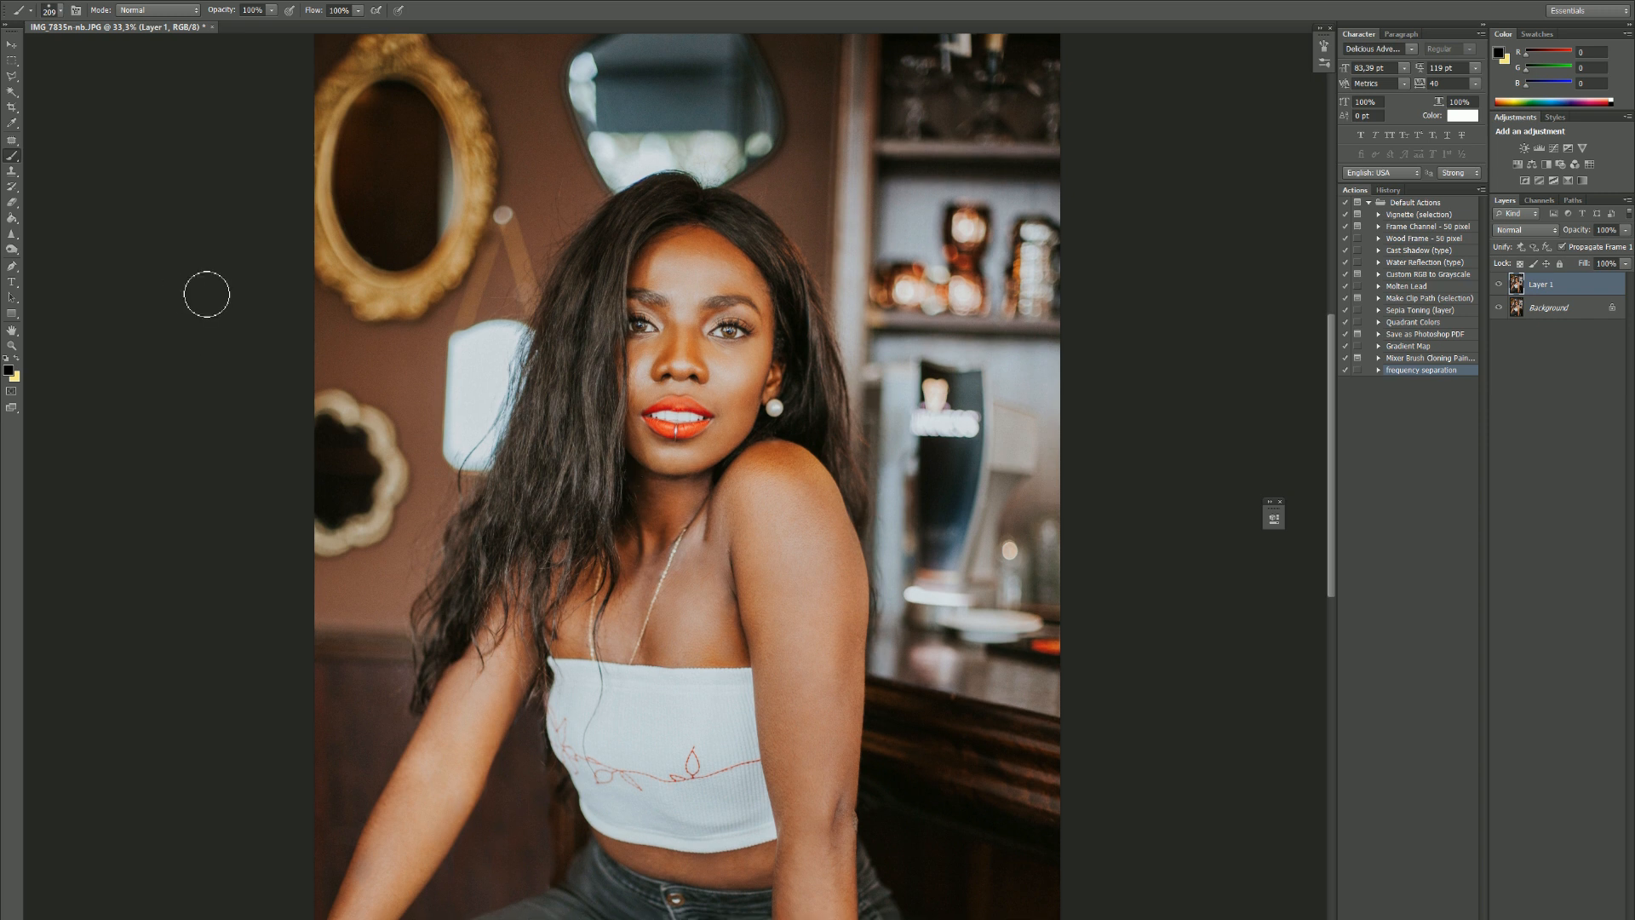
click(11, 250)
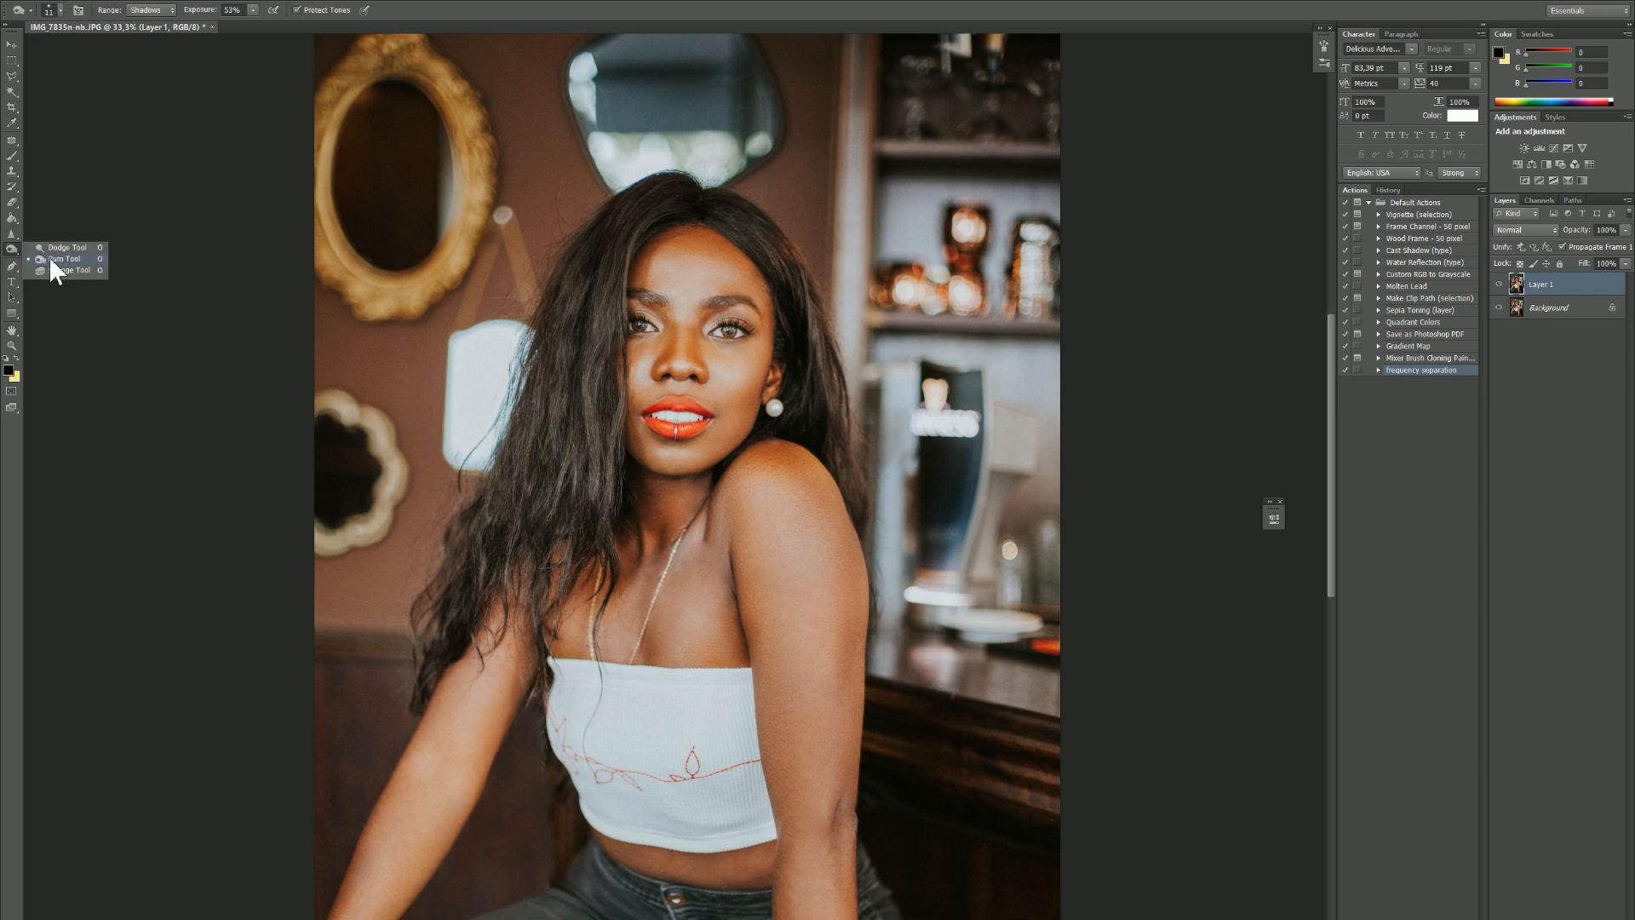
click(51, 259)
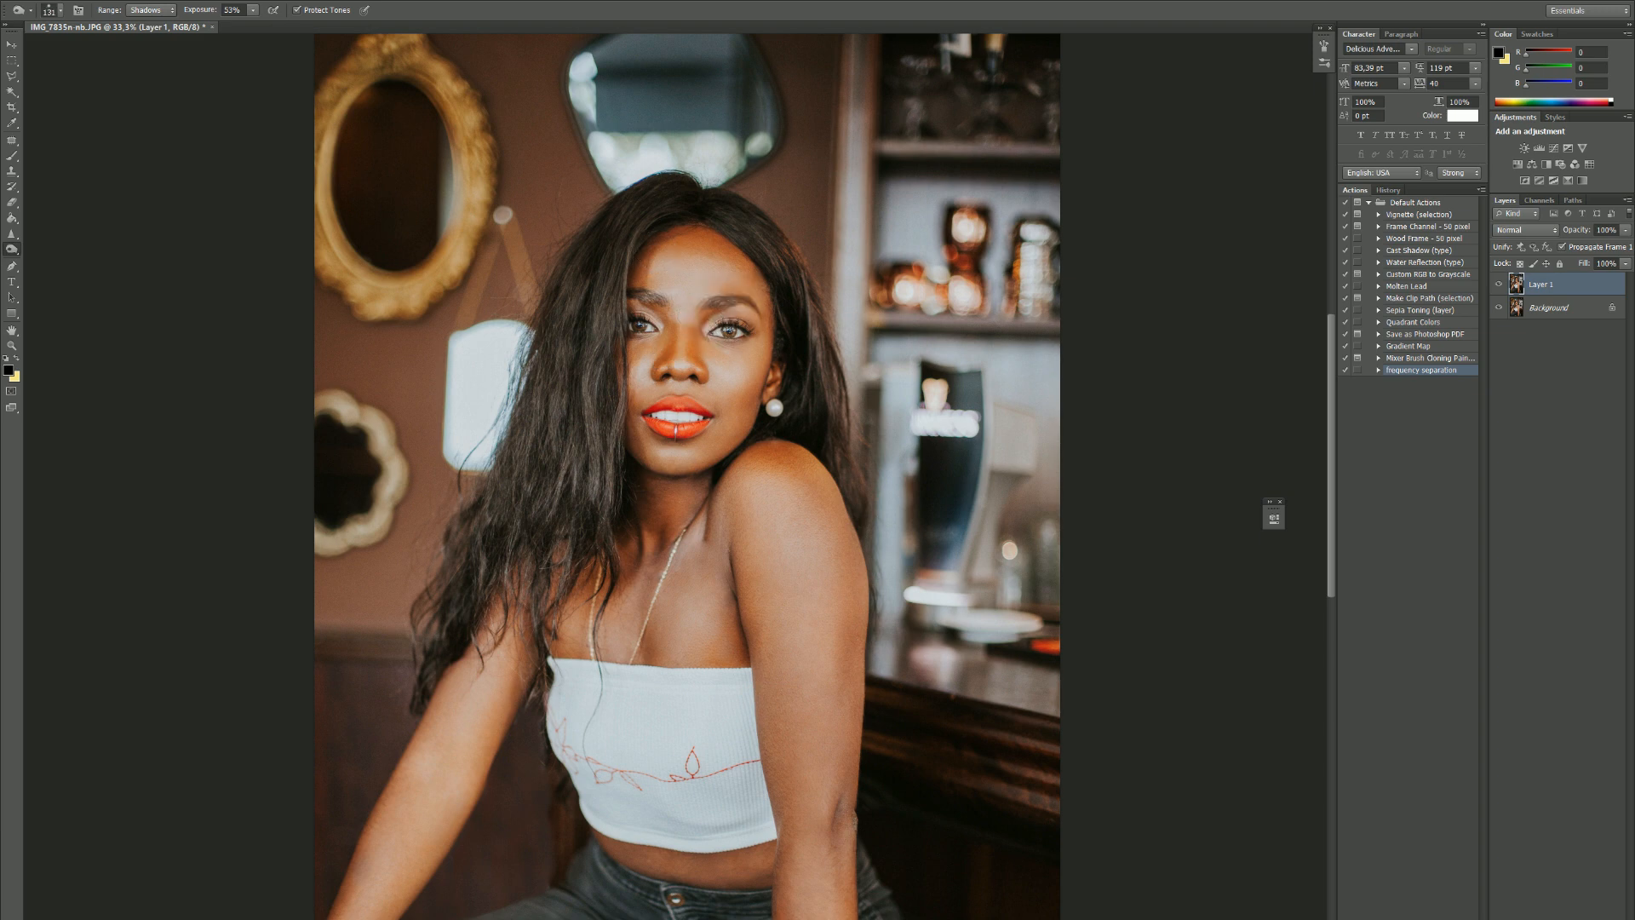
key(ctrl+plus)
drag(744, 228, 750, 296)
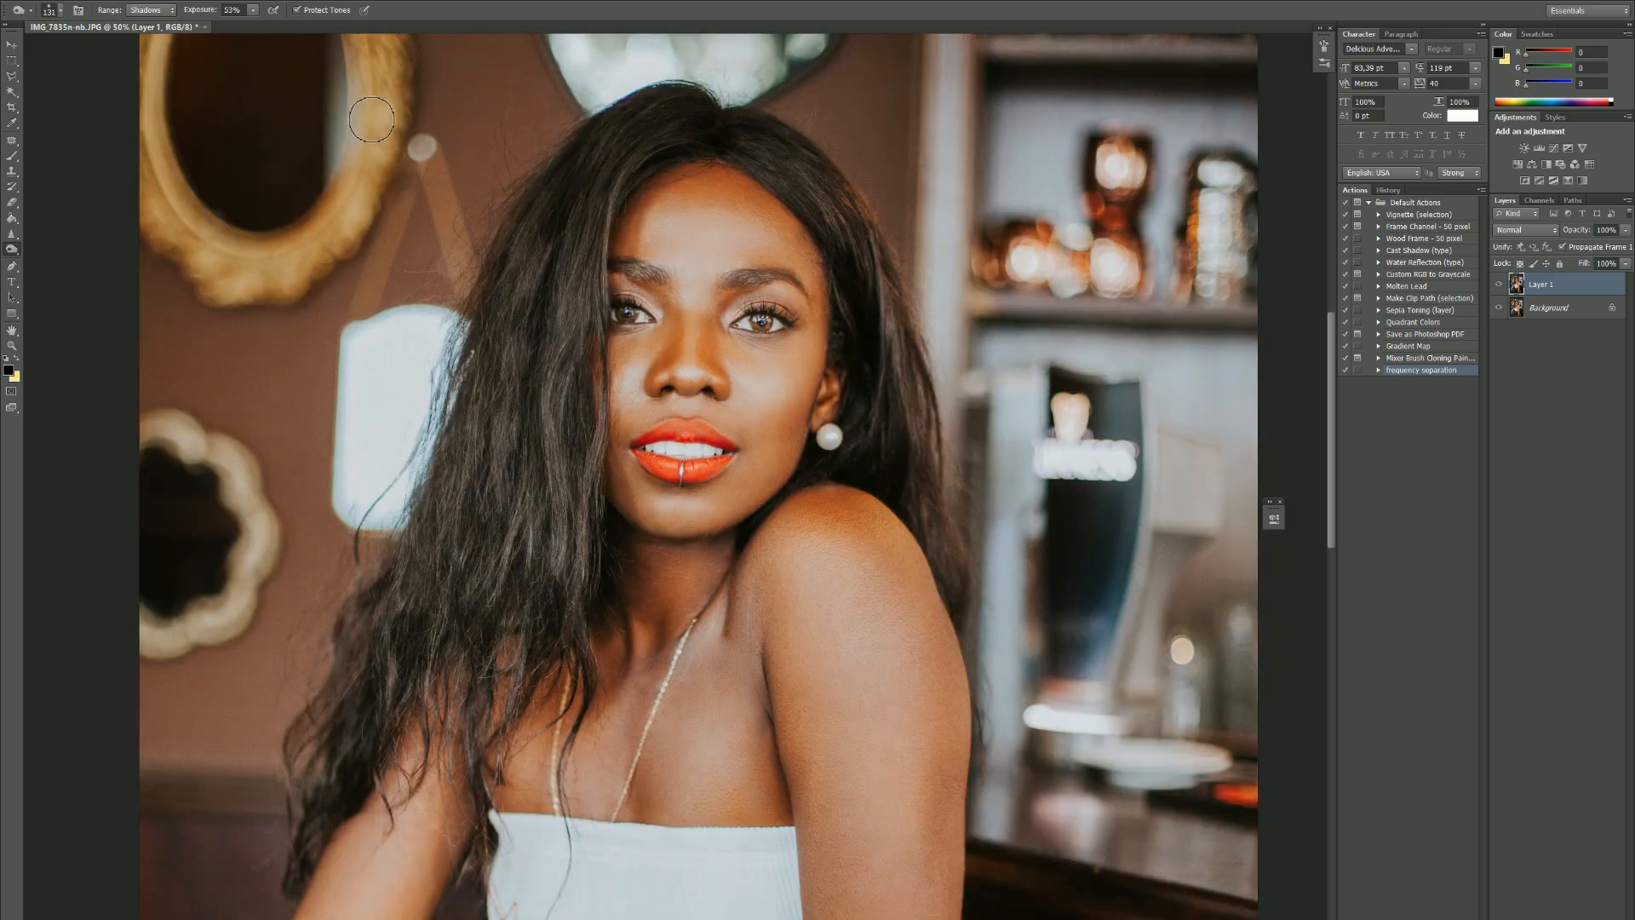
- Set the Burn tool to Shadows at 20% exposure and darken the cheek contour toward the pearl earring on Layer 1
click(252, 9)
drag(253, 27, 233, 27)
click(150, 9)
click(147, 23)
mouse_move(794, 288)
mouse_down()
mouse_move(770, 299)
mouse_move(883, 336)
mouse_move(807, 298)
mouse_up()
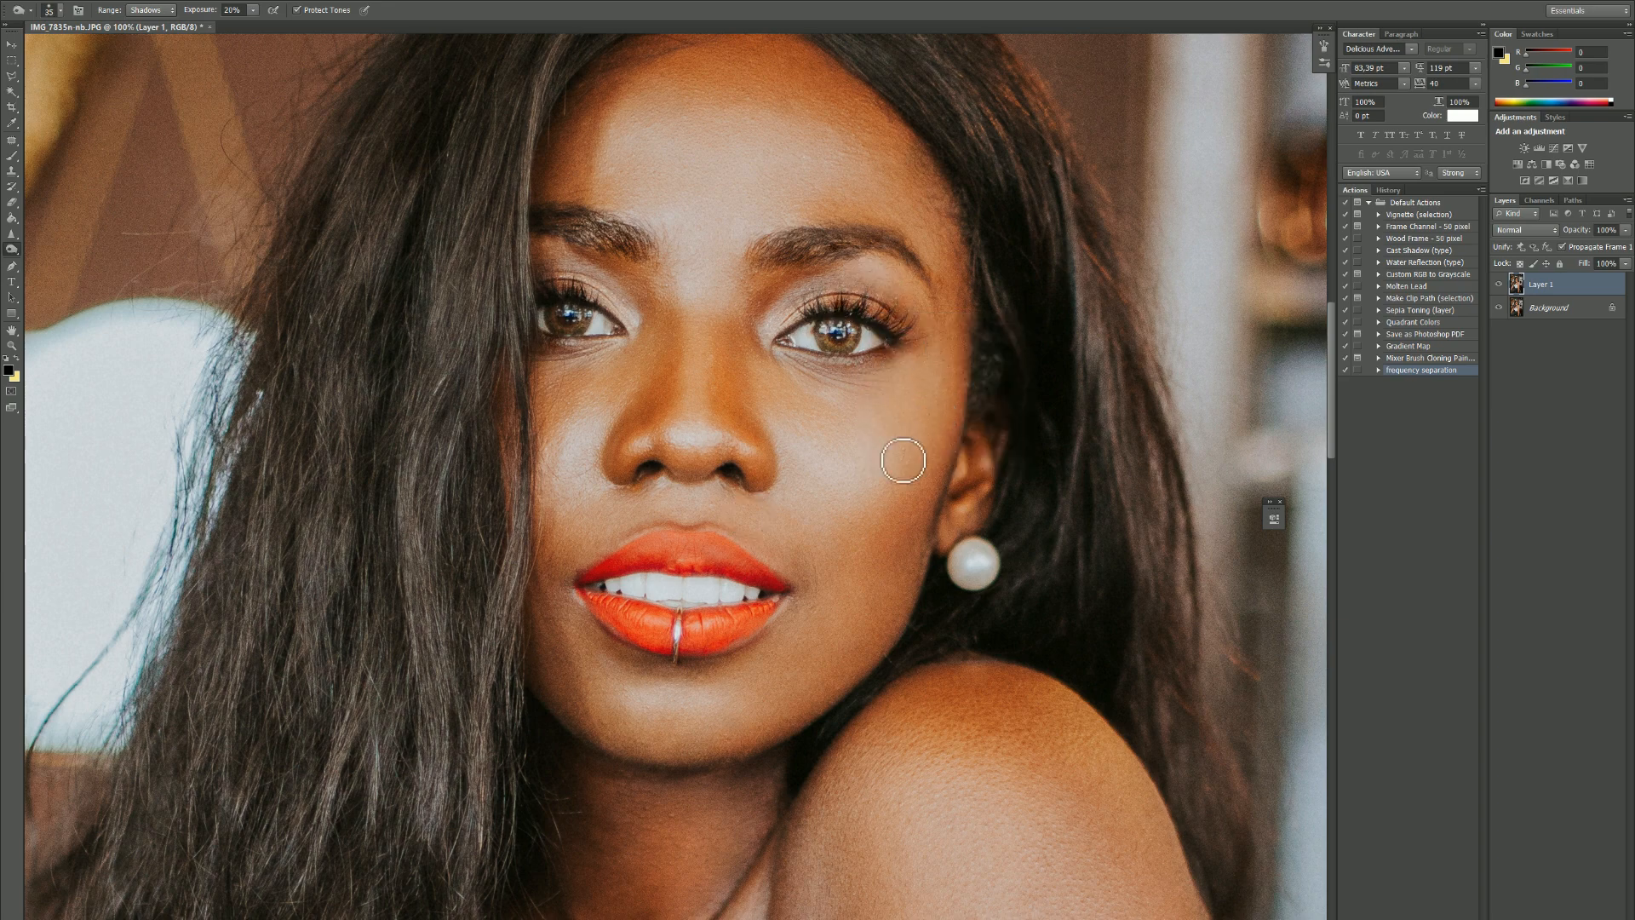
mouse_move(904, 513)
mouse_down()
mouse_move(921, 488)
mouse_move(1002, 456)
mouse_up()
- Dodge the eye area beside the hair using Midtones at 7% exposure, and compare Layer 1 hidden and shown
drag(253, 11, 245, 23)
drag(616, 350, 588, 372)
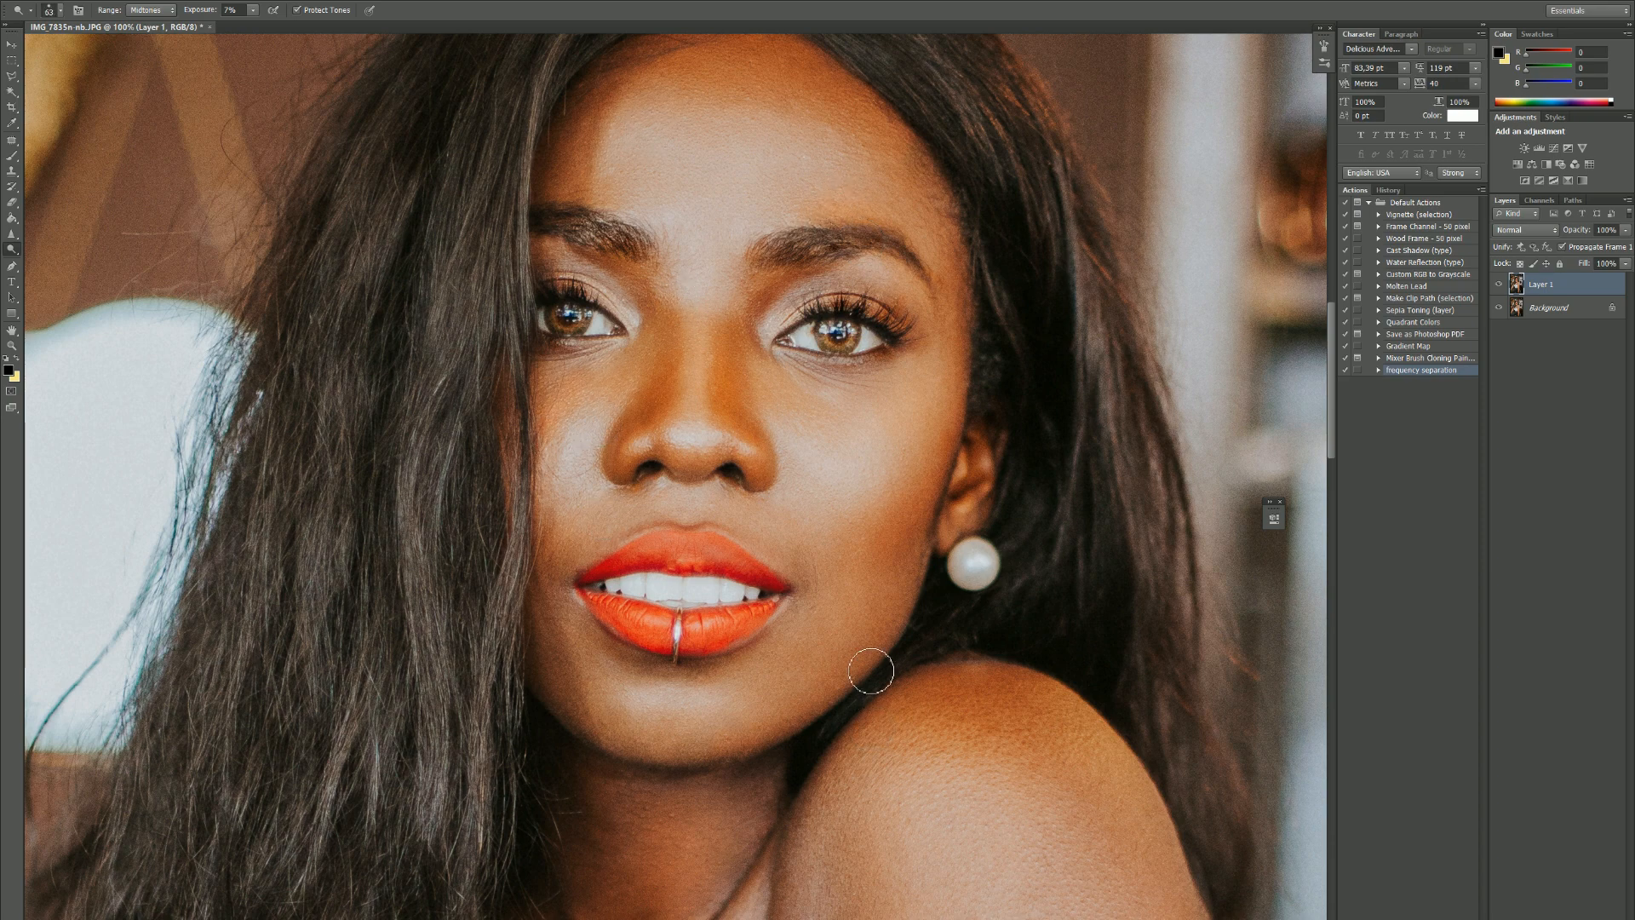
click(1504, 286)
click(1504, 286)
click(1504, 286)
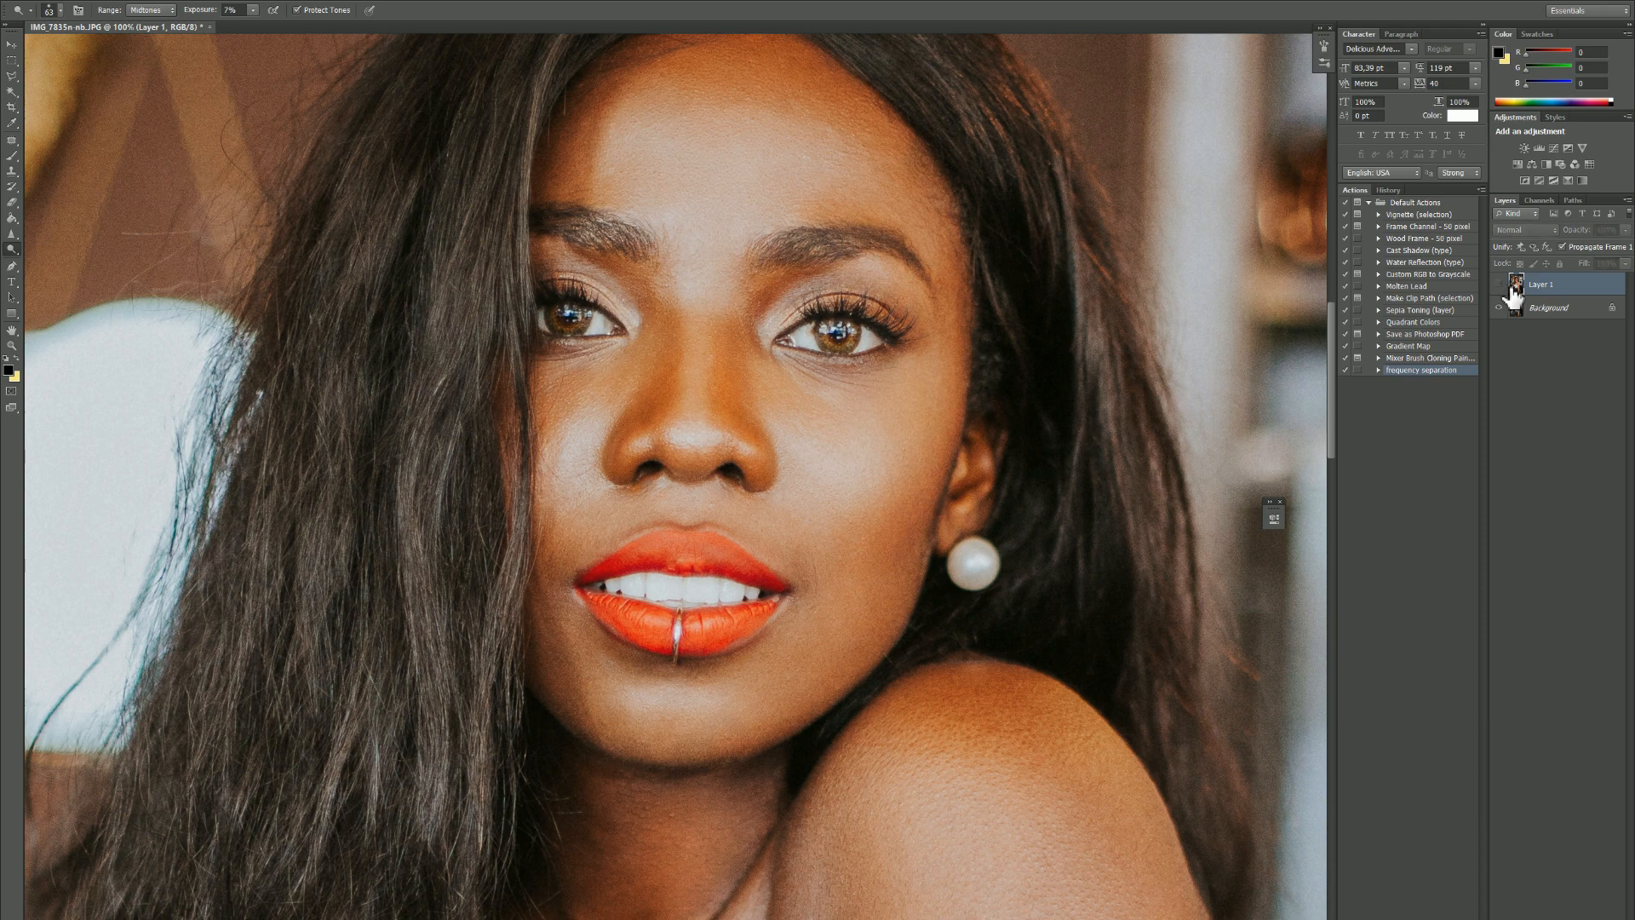
click(1503, 286)
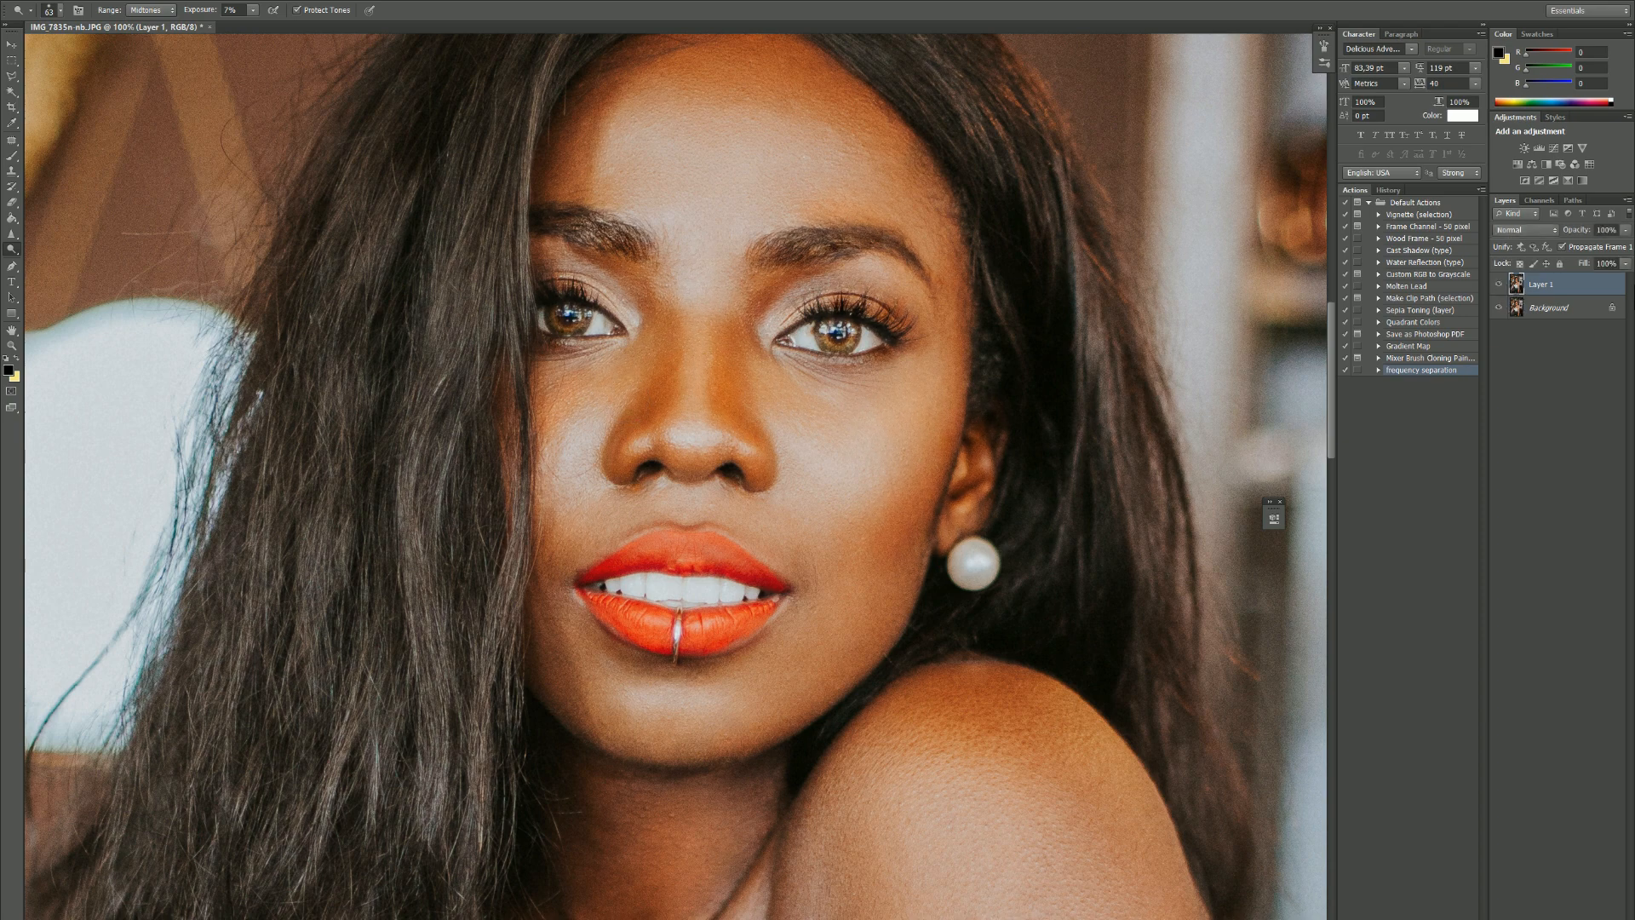
- Set Layer 1's opacity to 66% and compare the face with the layer hidden and shown
right_click(1592, 309)
click(1605, 286)
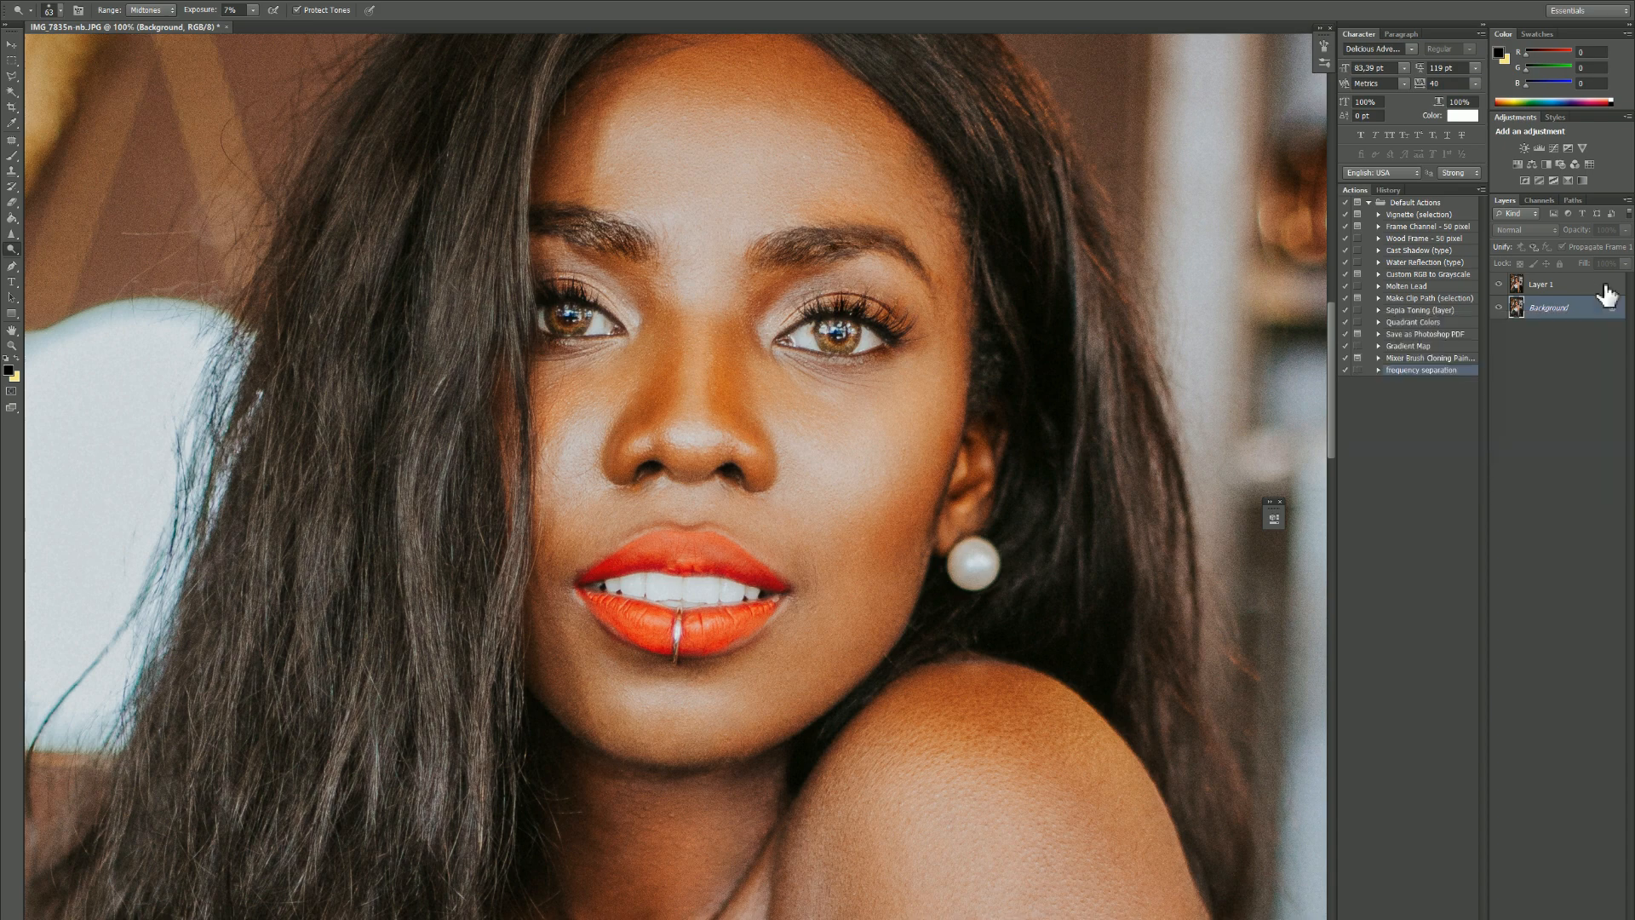
click(1605, 287)
click(1624, 230)
drag(1609, 243, 1604, 244)
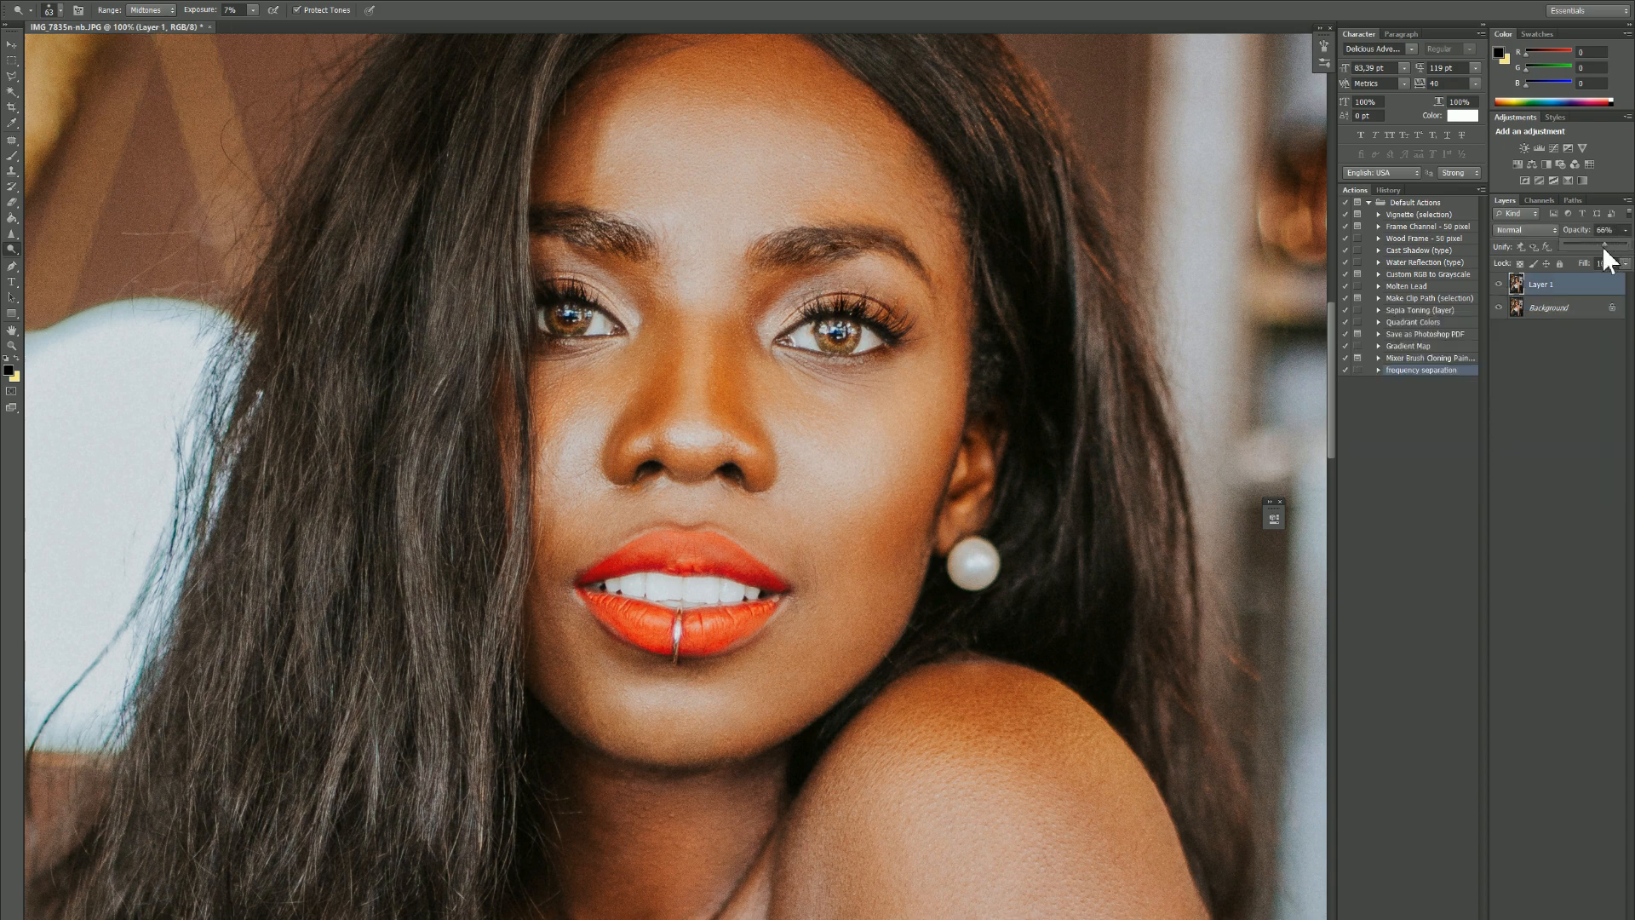
click(1498, 284)
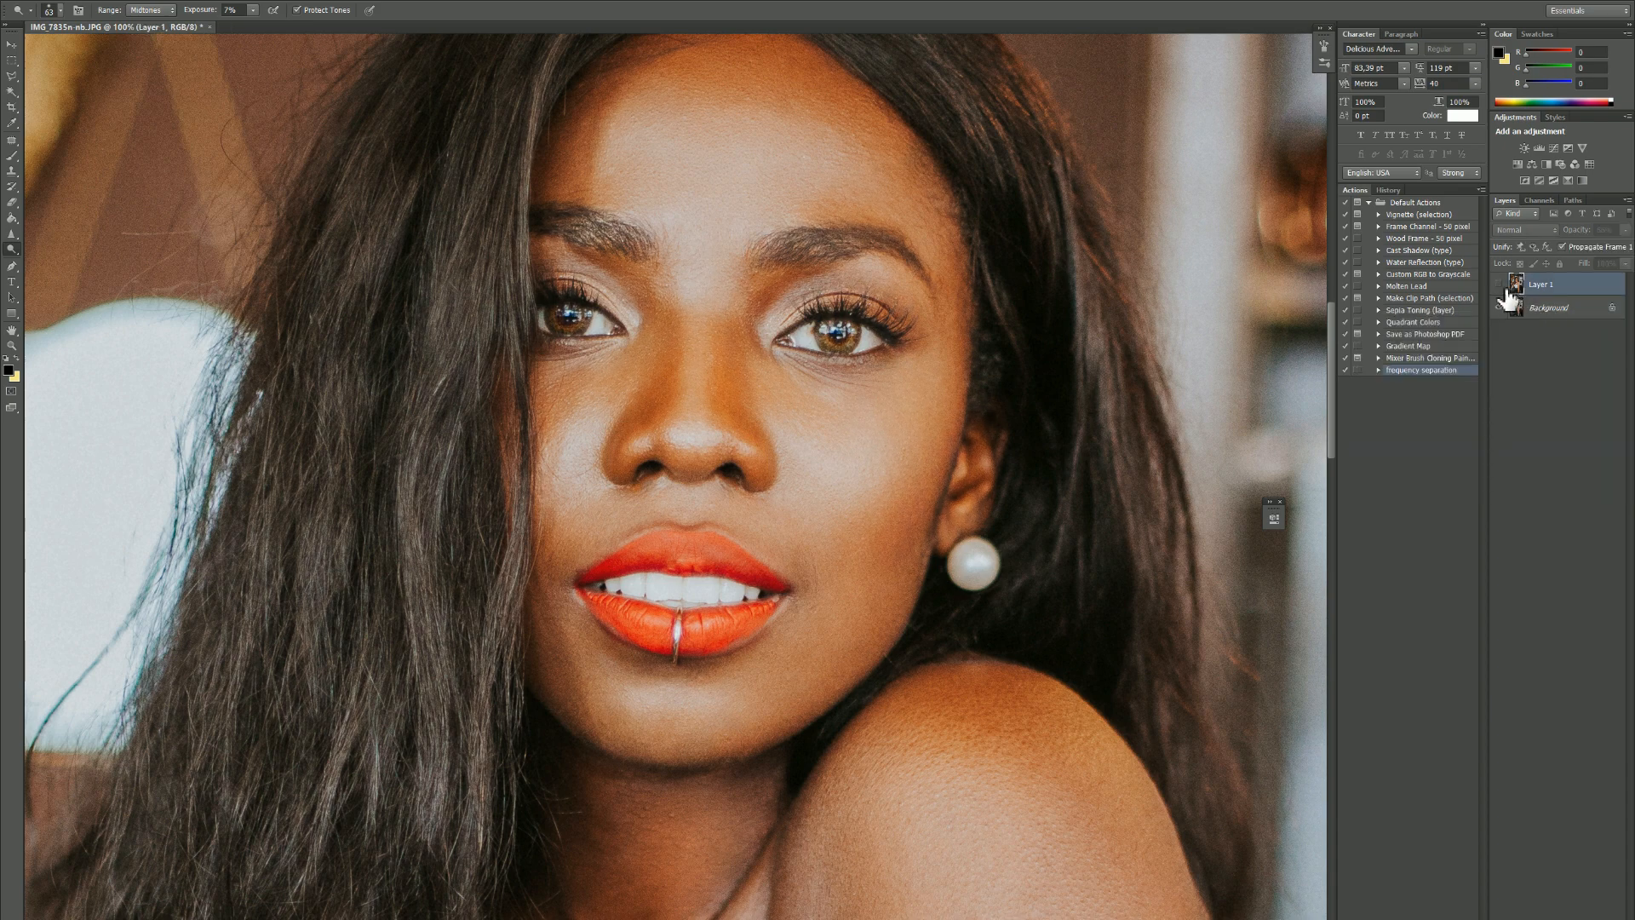
click(1499, 284)
- Flatten the image so Layer 1 merges into the Background, and save the retouched portrait
right_click(1551, 307)
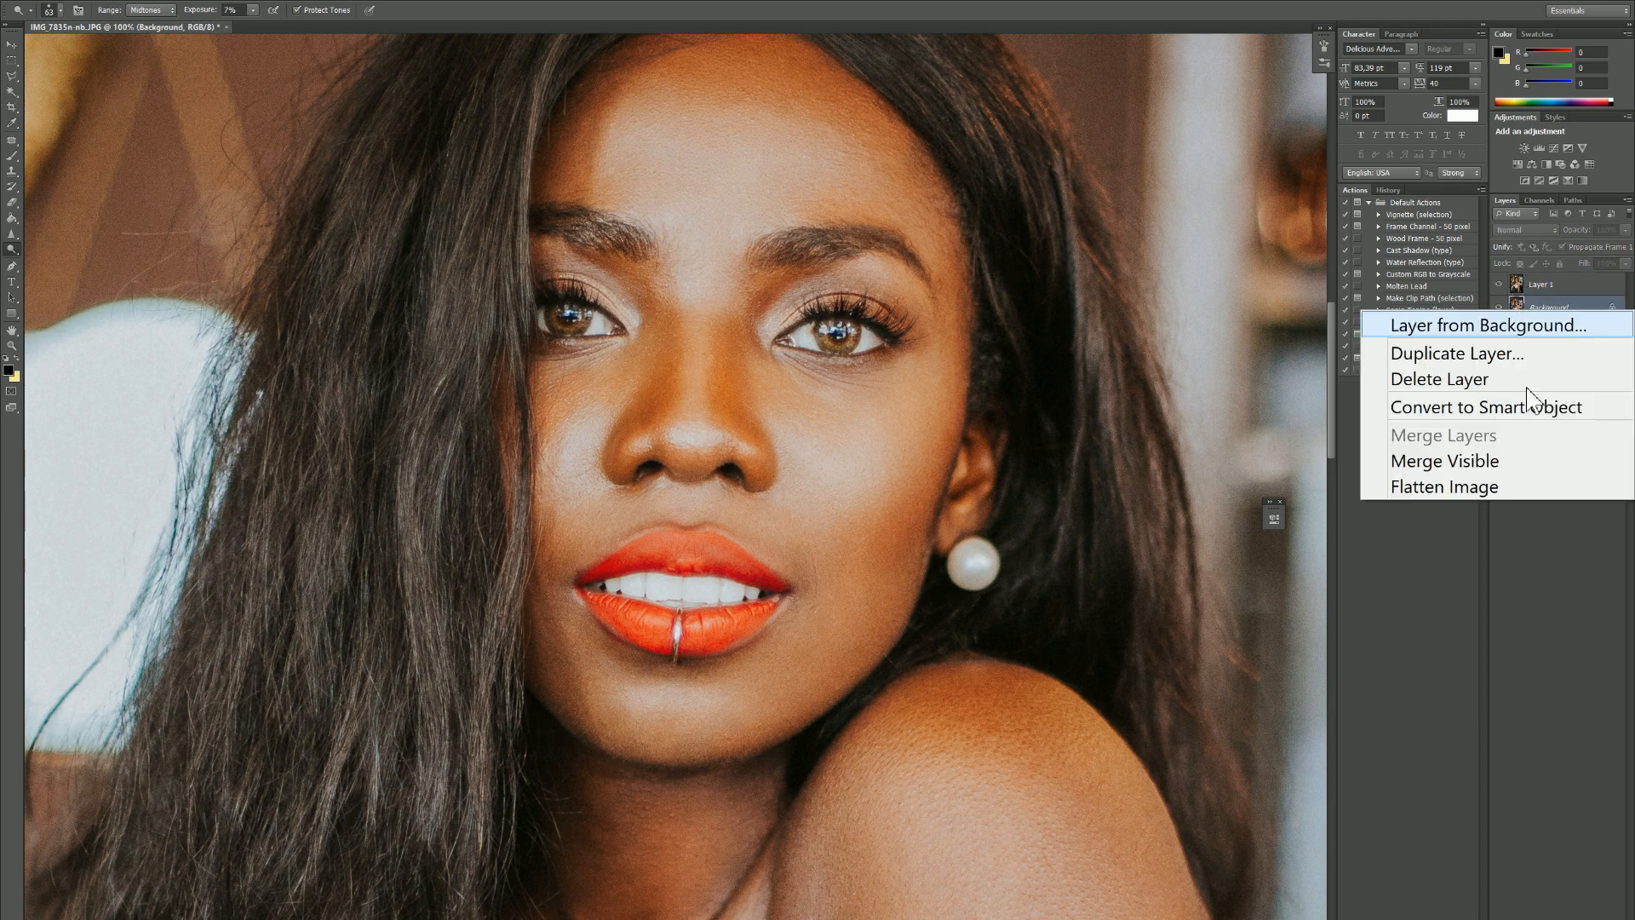
click(1480, 492)
key(ctrl+minus)
key(ctrl+minus)
key(ctrl+minus)
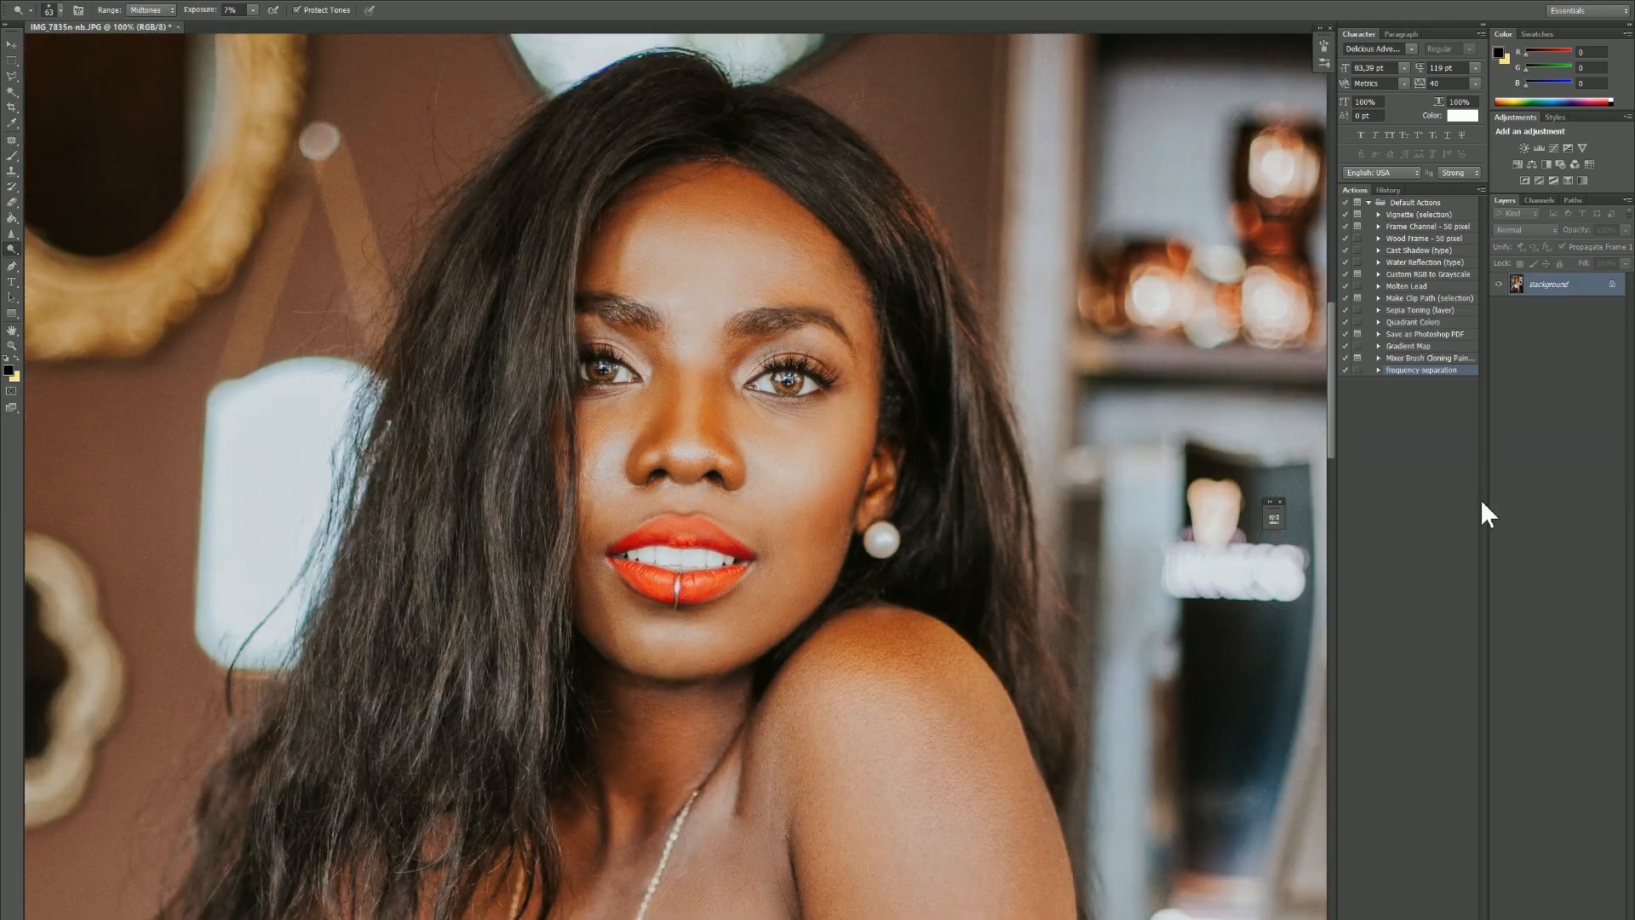
key(ctrl+minus)
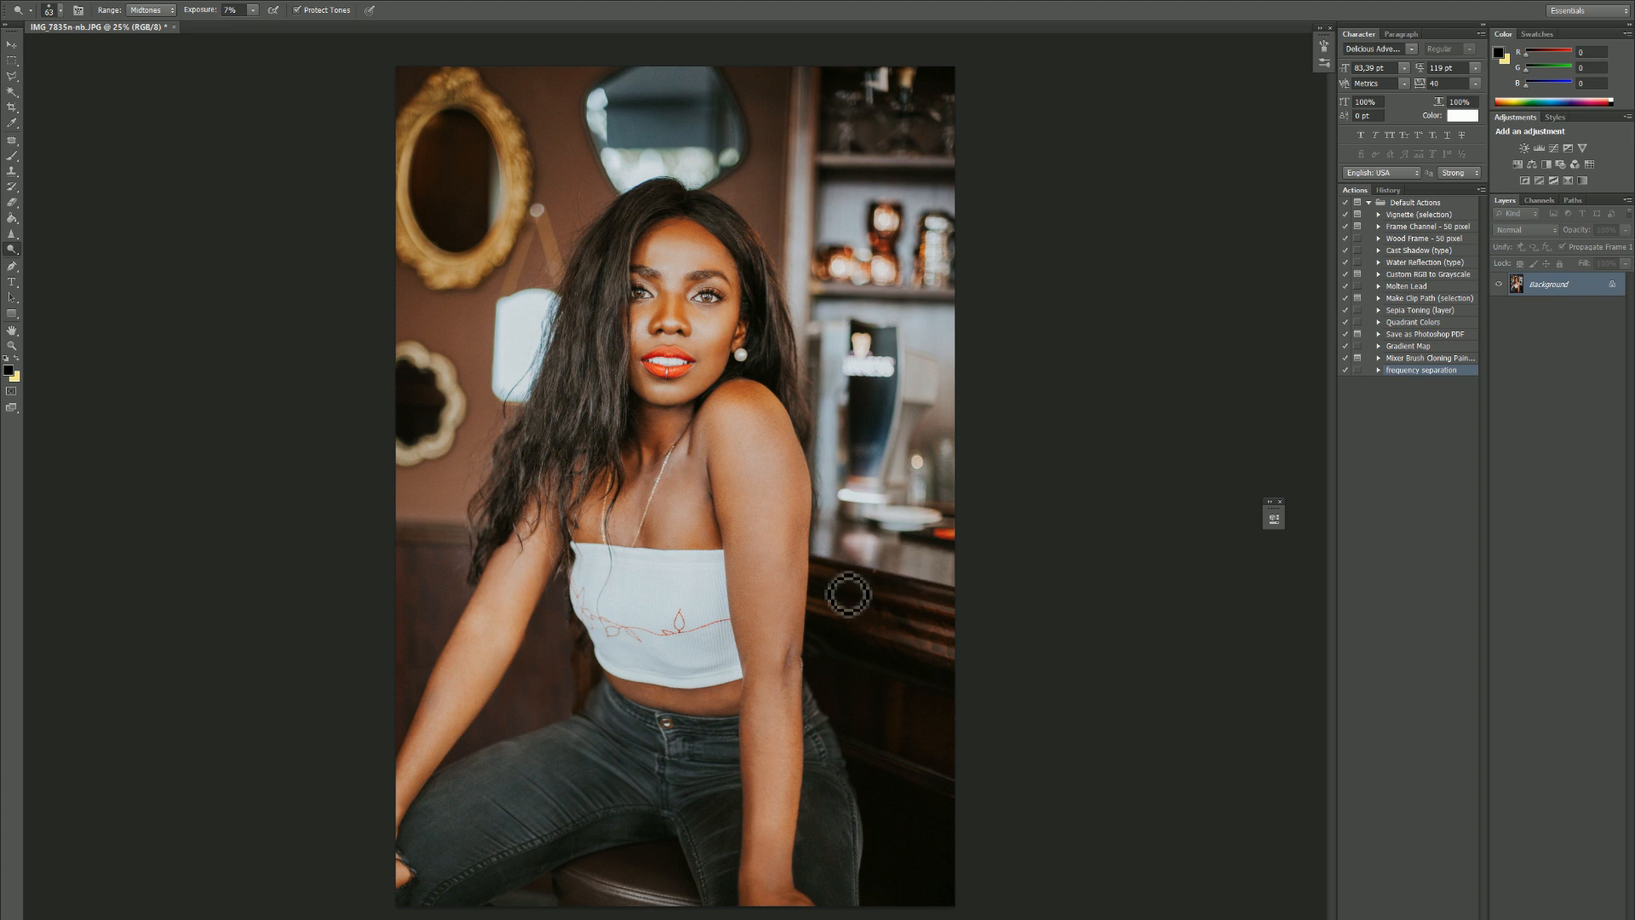
key(ctrl+s)
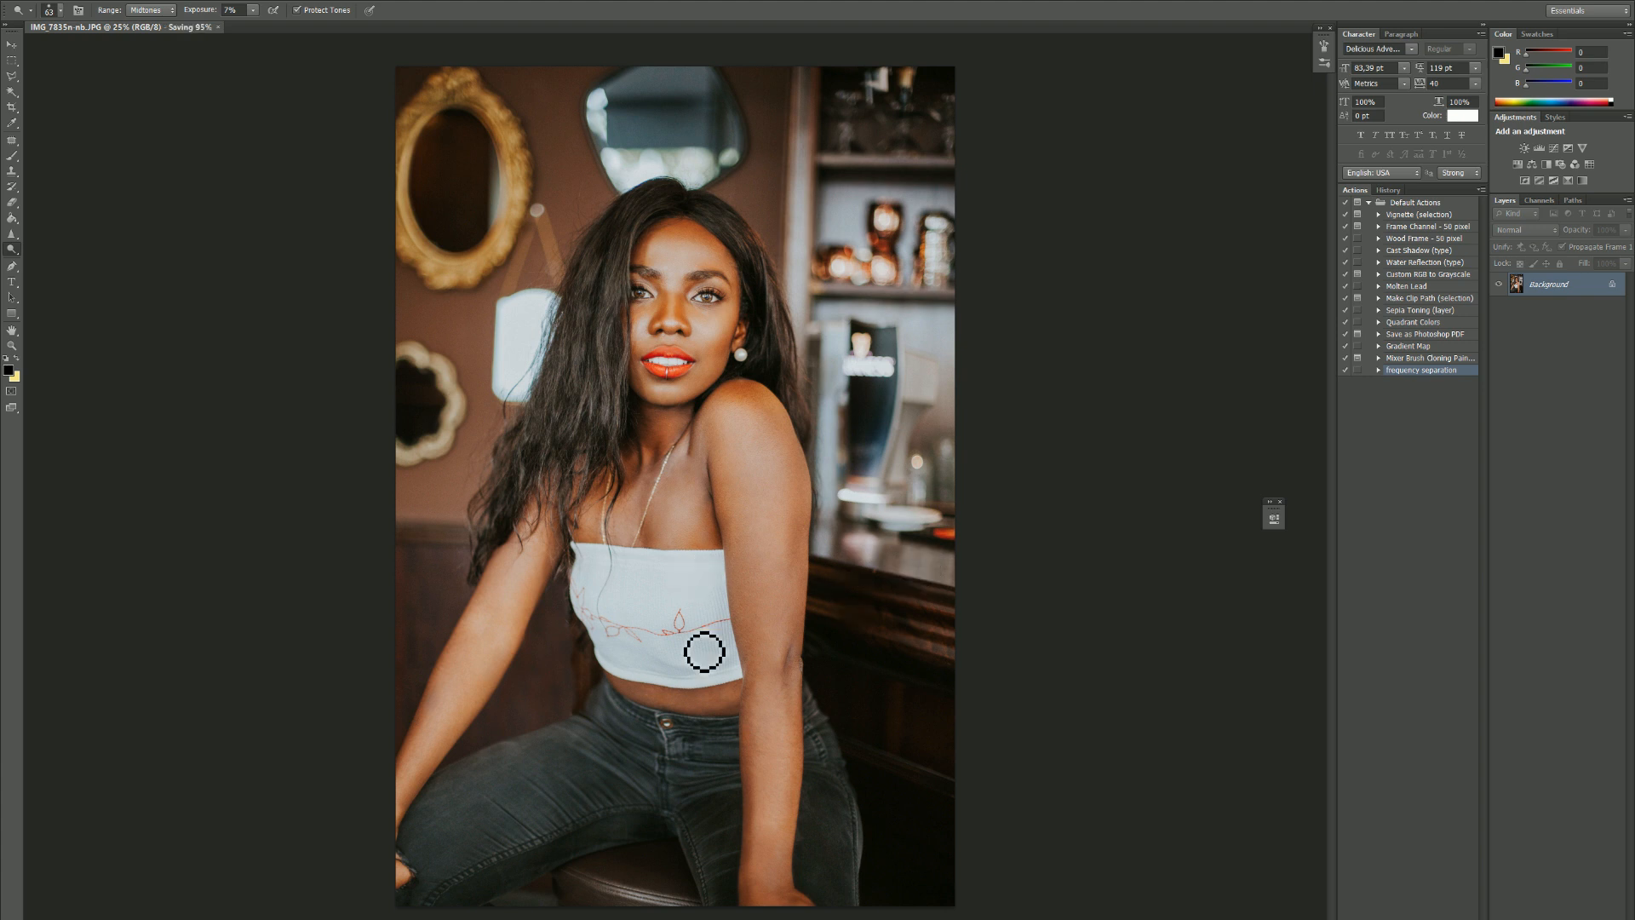
- Switch to File Explorer, open IMG_7835n-nb in Photos and compare the retouched portrait with the original IMG_7835n
click(727, 917)
click(890, 332)
double_click(890, 332)
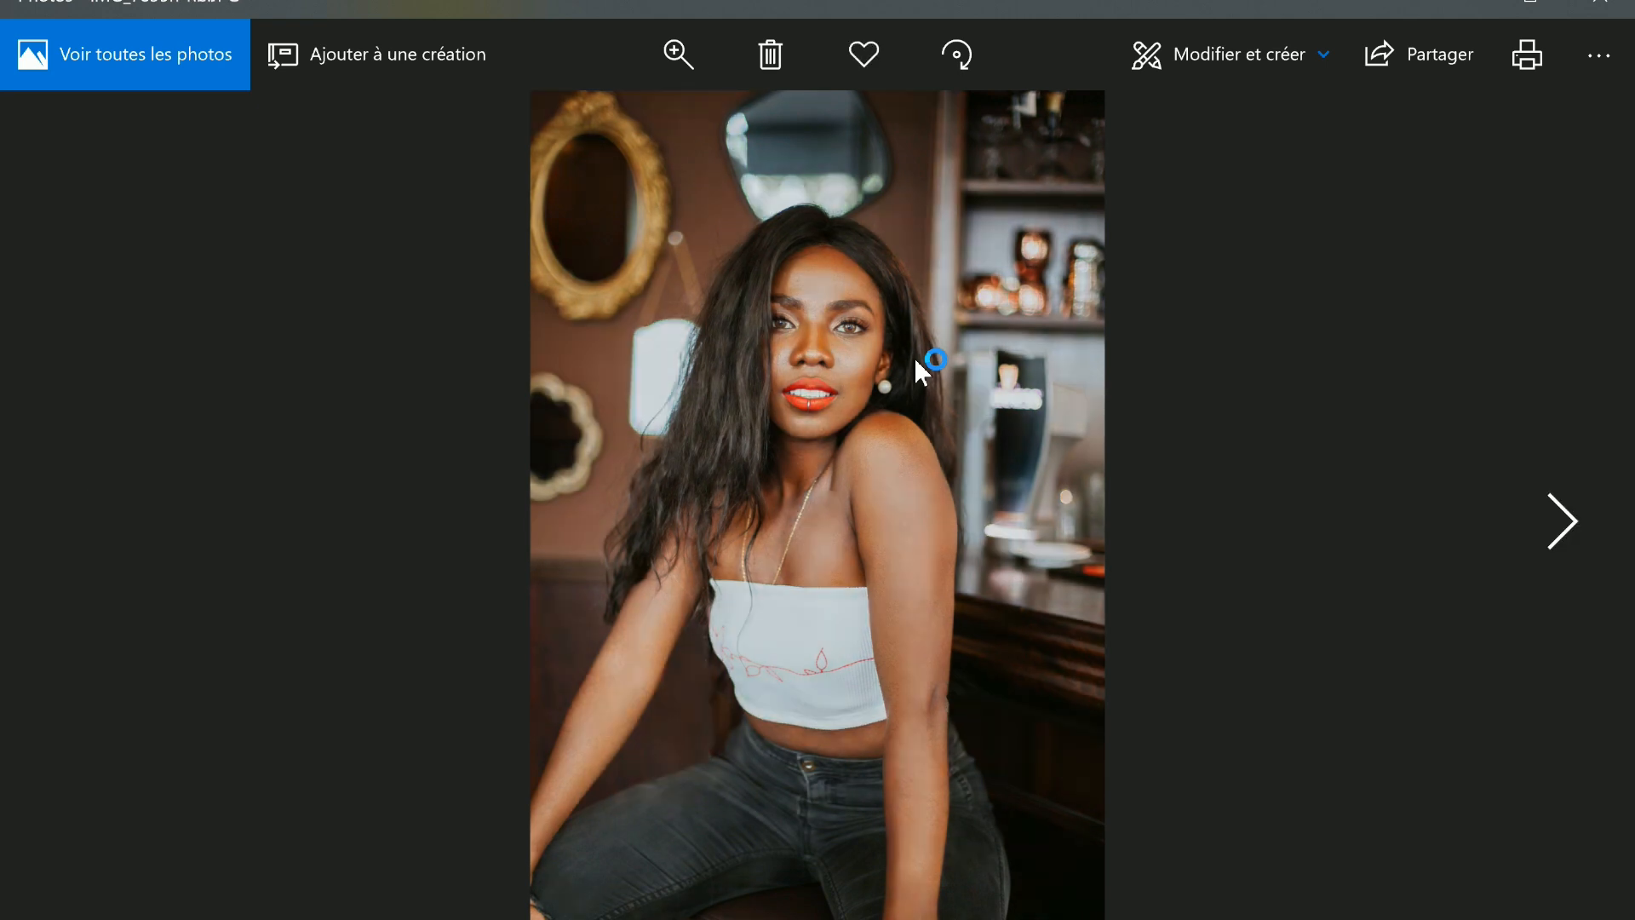
key(Left)
key(Right)
key(Left)
key(Right)
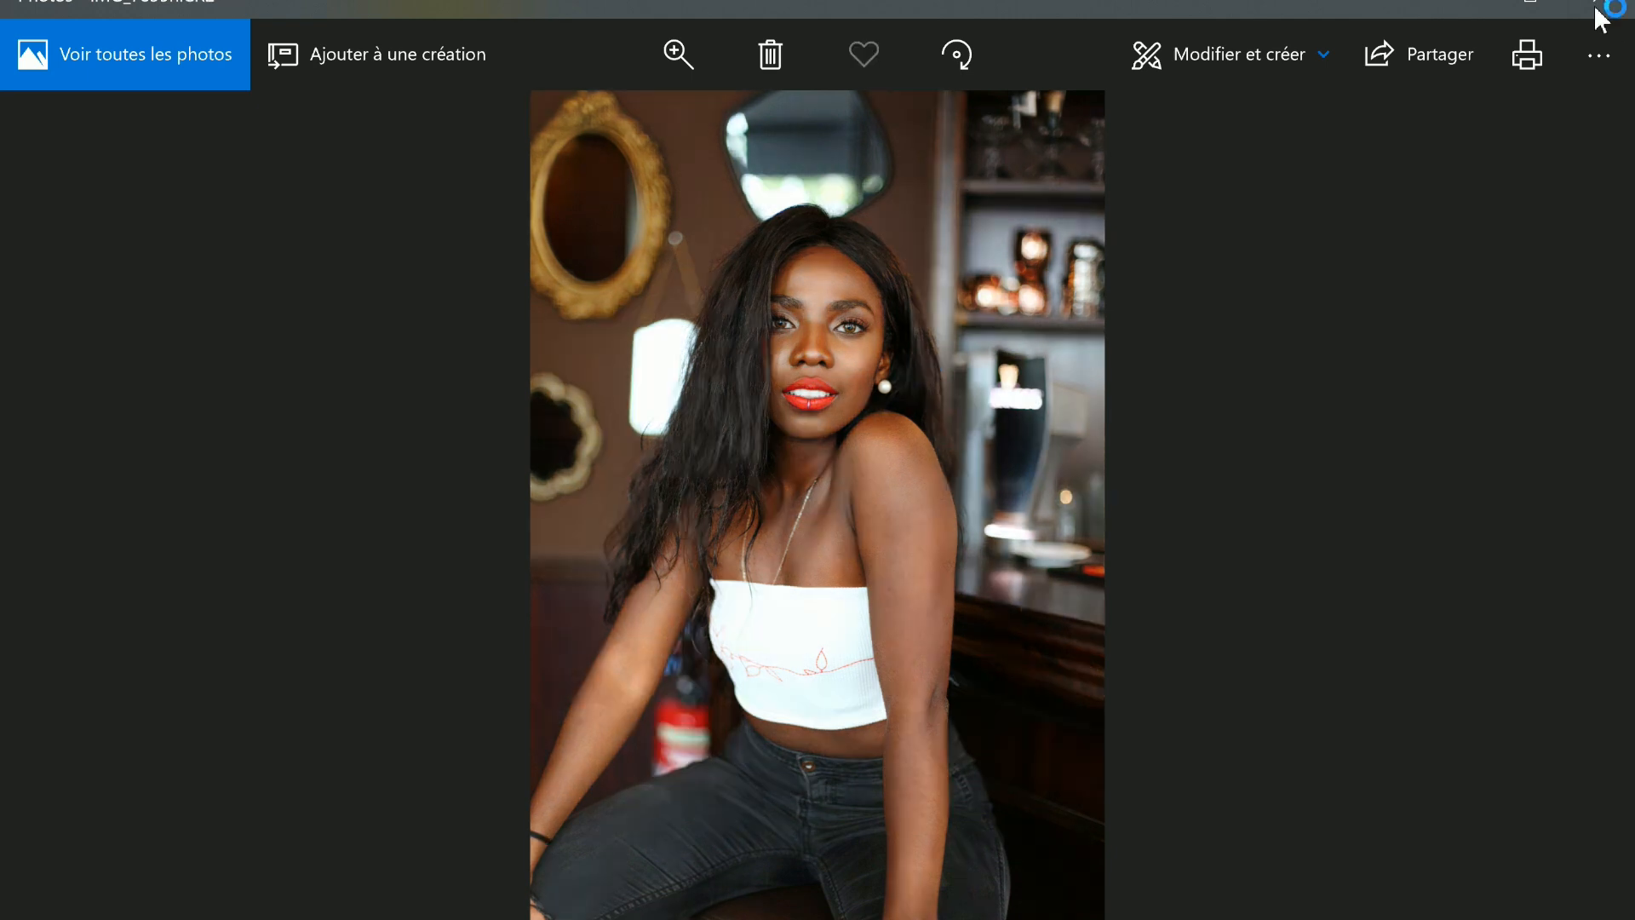
click(1595, 30)
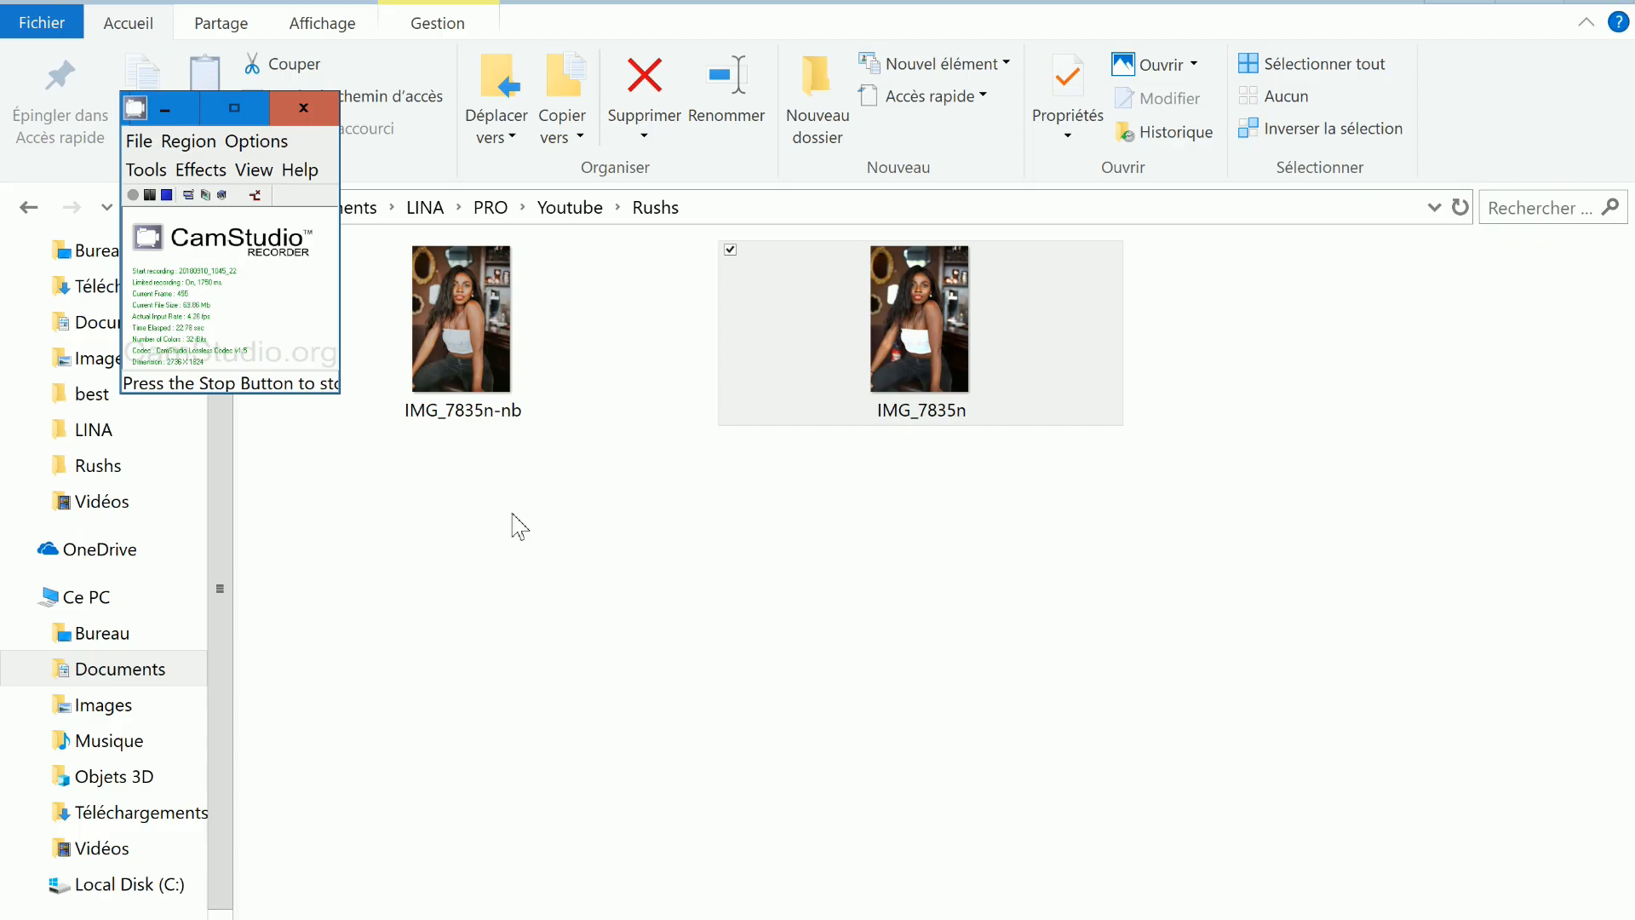
- Upload IMG_7835n-nb from the Rushs folder to the Insta folder in Google Drive
click(521, 395)
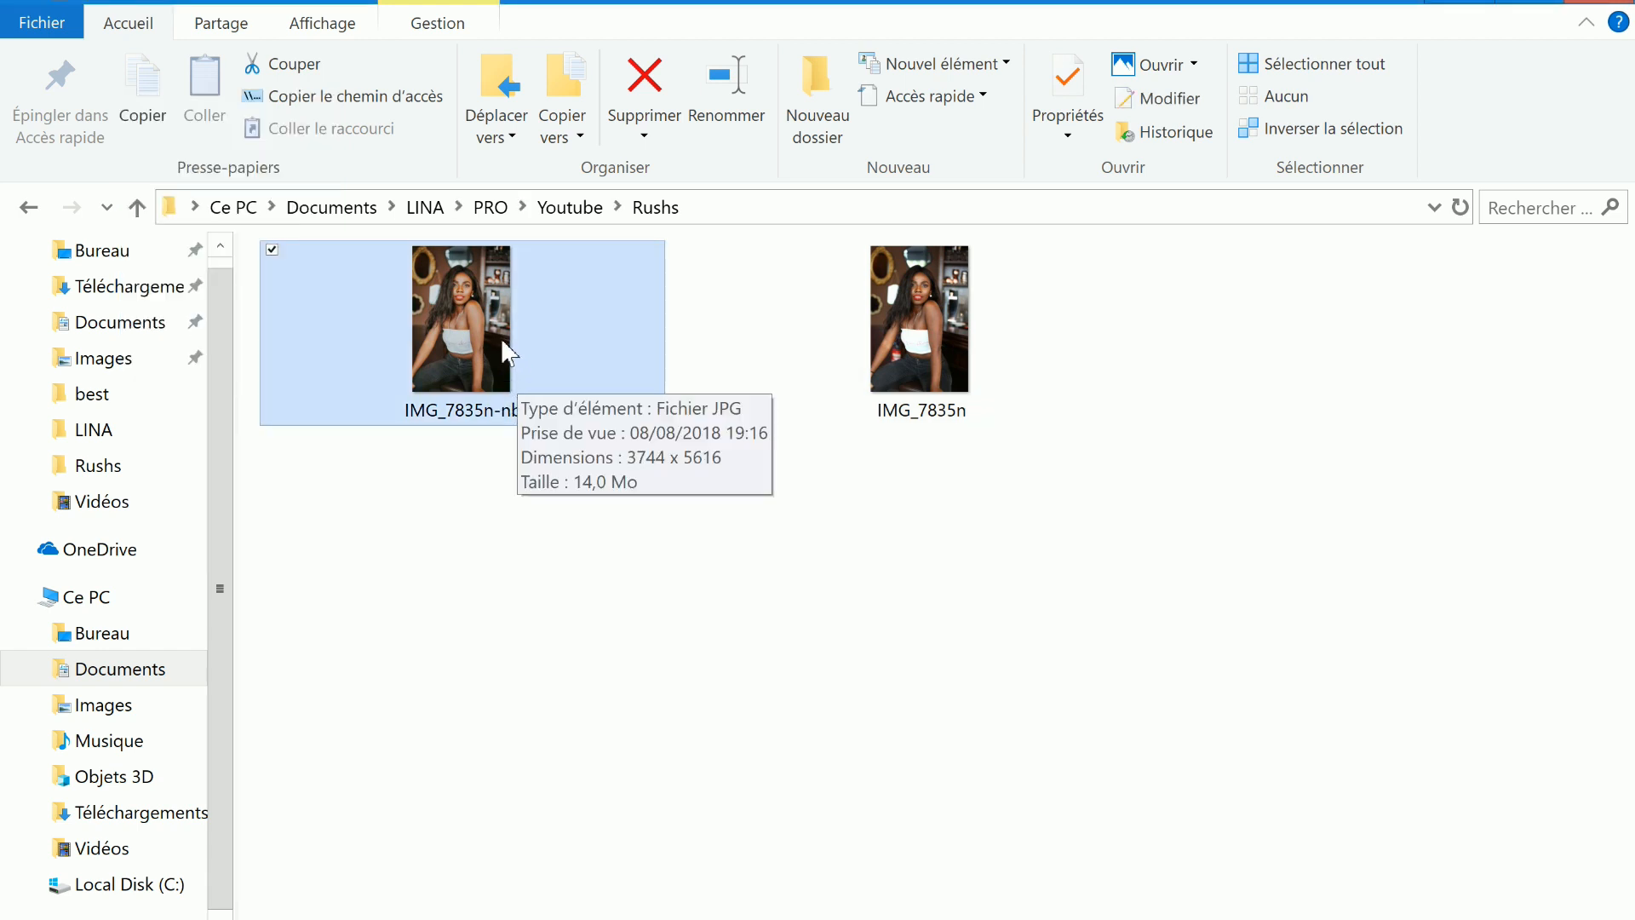
drag(486, 341, 732, 852)
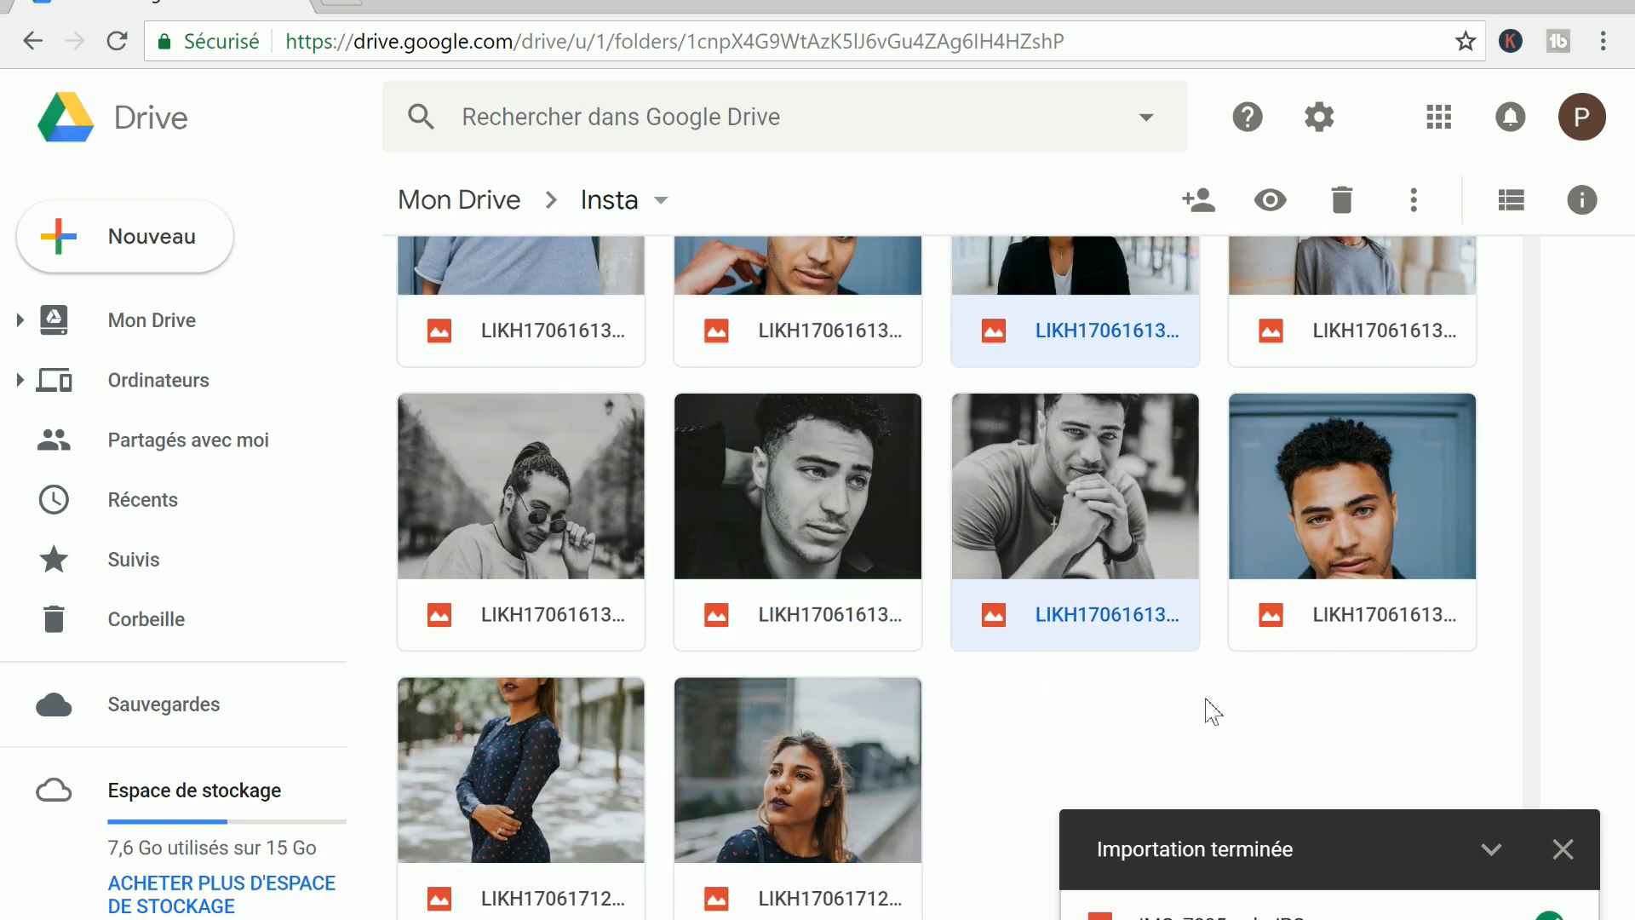
scroll(1055, 822, up, 10)
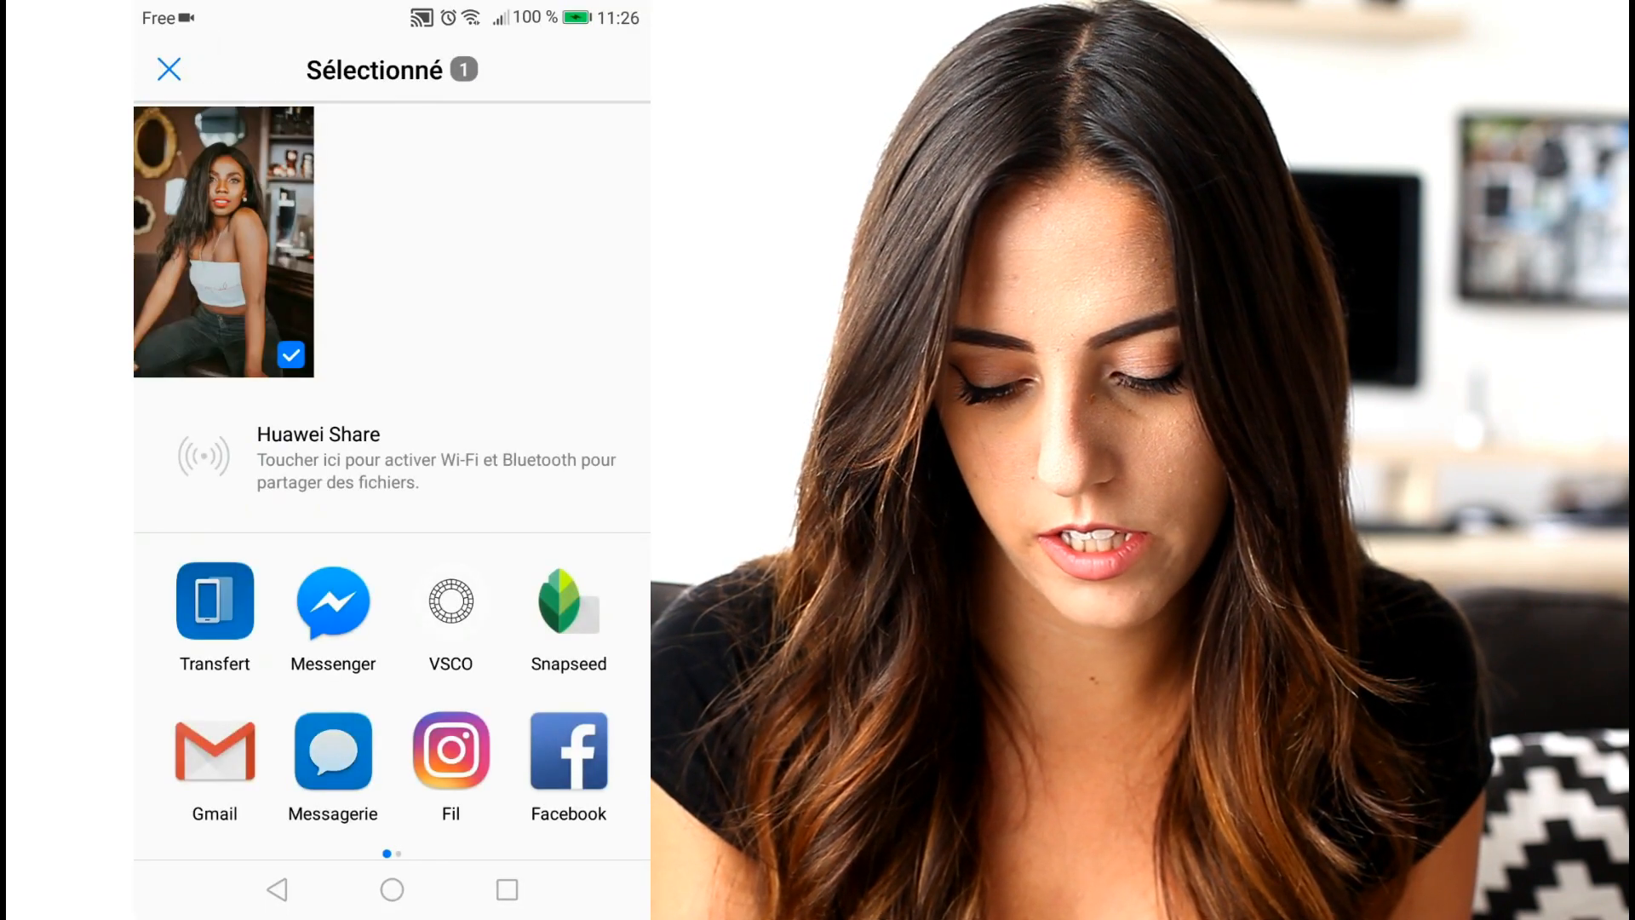
- Share the selected portrait from the phone to the Instagram feed as a new post and set its crop framing
scroll(391, 694, right, 3)
scroll(391, 694, left, 3)
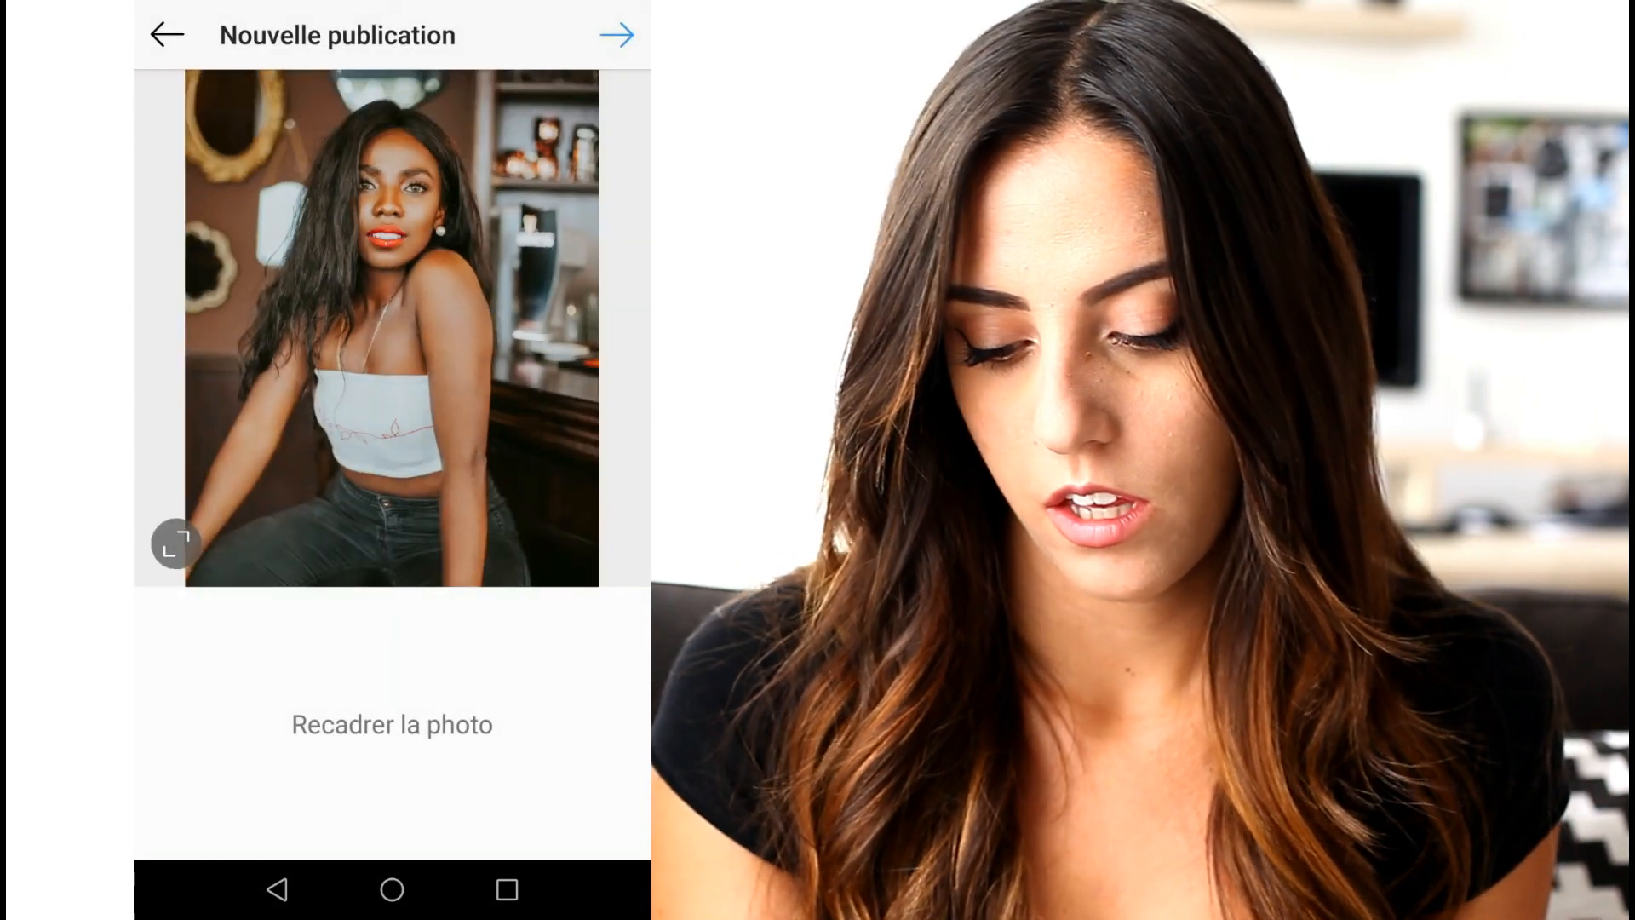
mouse_move(391, 328)
mouse_down()
mouse_move(459, 328)
mouse_move(332, 268)
mouse_move(390, 336)
mouse_move(400, 310)
mouse_move(390, 321)
mouse_up()
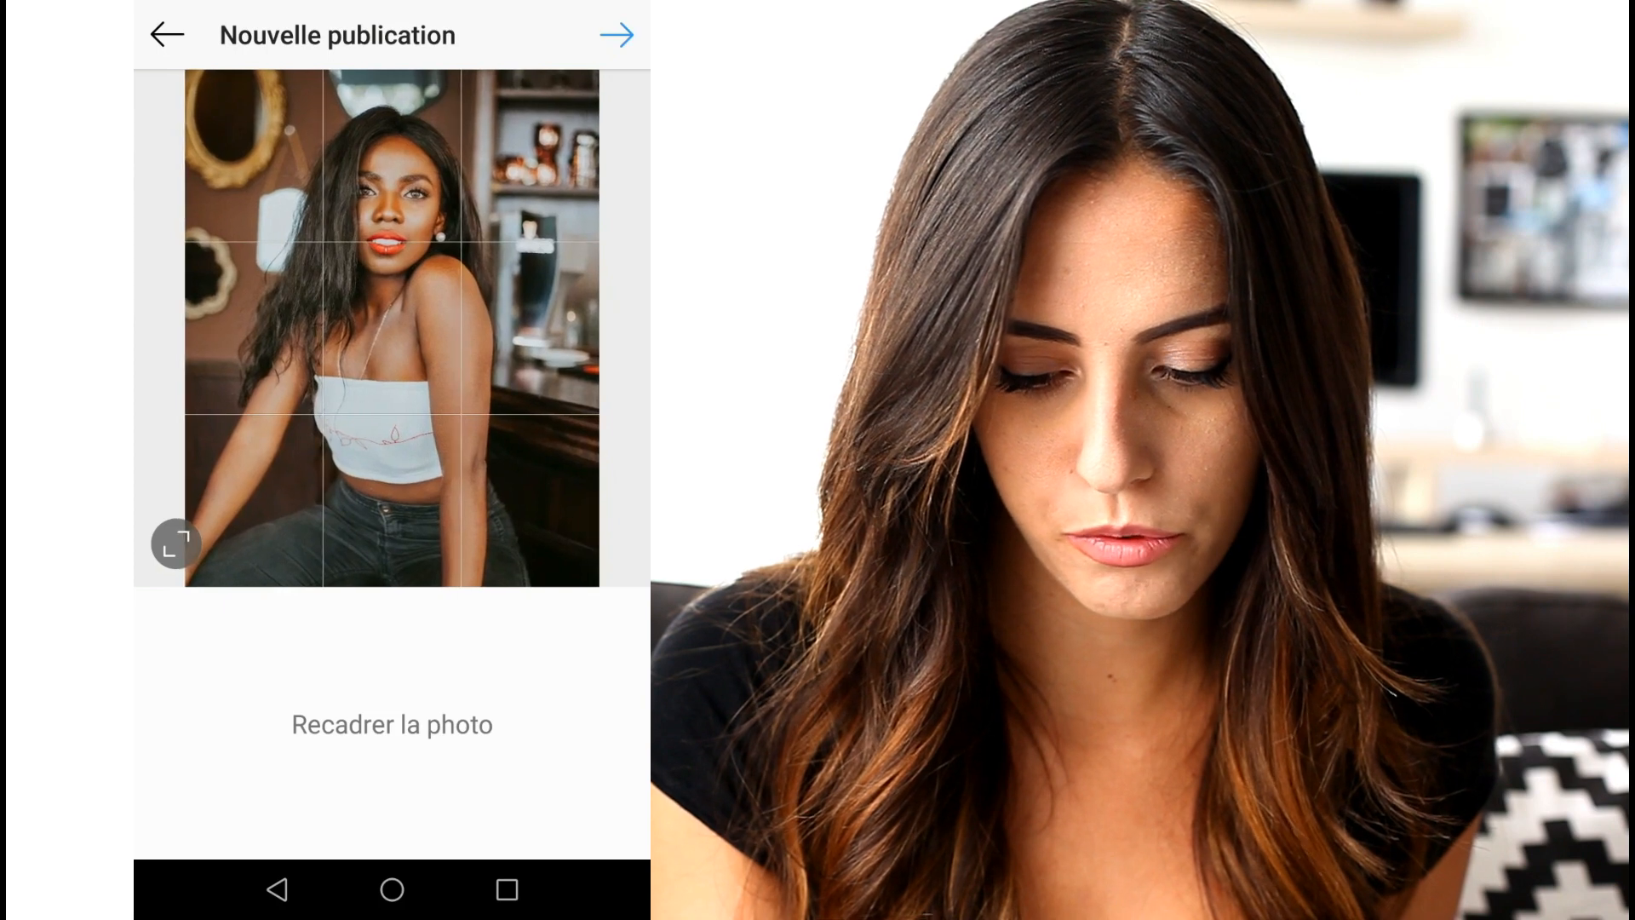
click(616, 35)
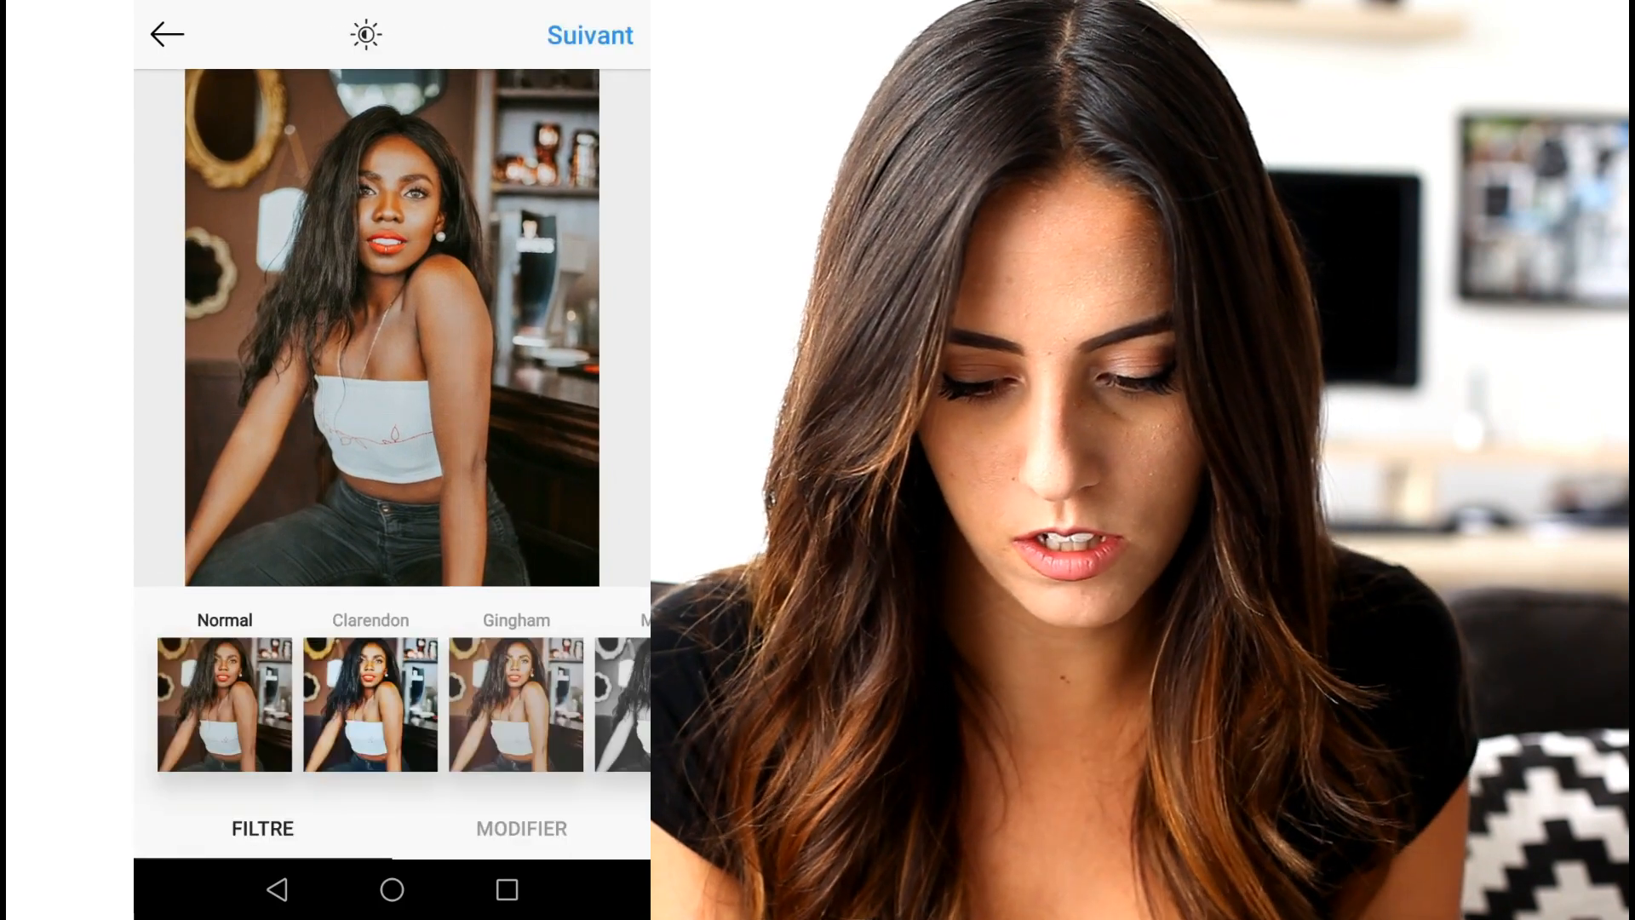
- Raise the phone's screen brightness
drag(392, 8, 391, 511)
drag(347, 210, 447, 210)
key(Escape)
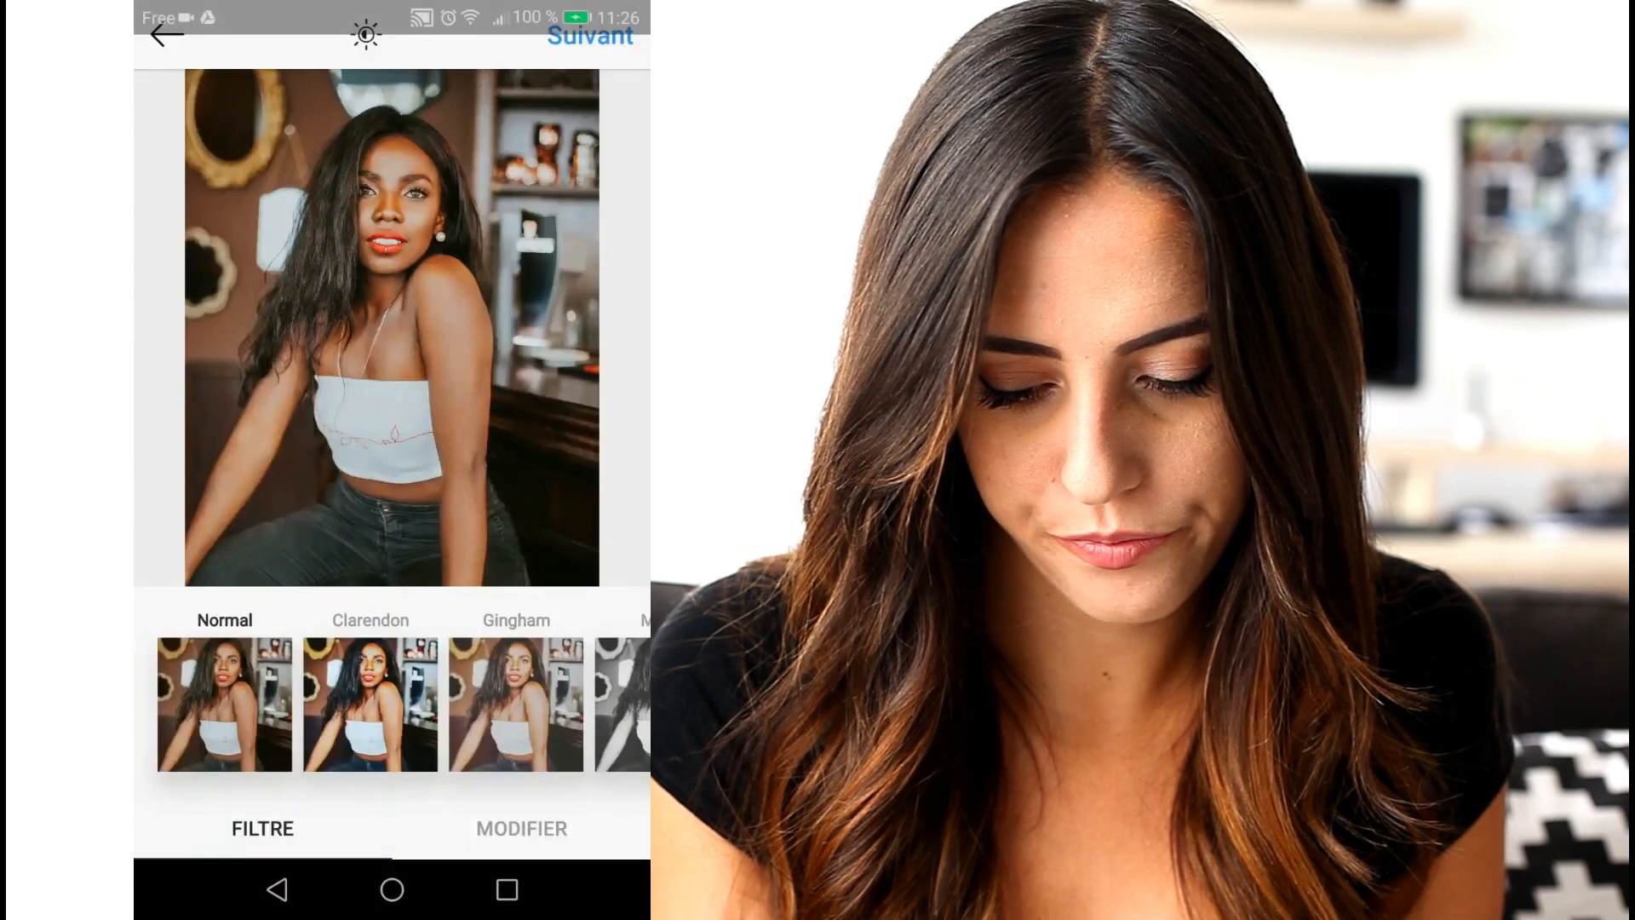
- Slightly increase the Saturation of the portrait in the Instagram post and apply it
click(521, 828)
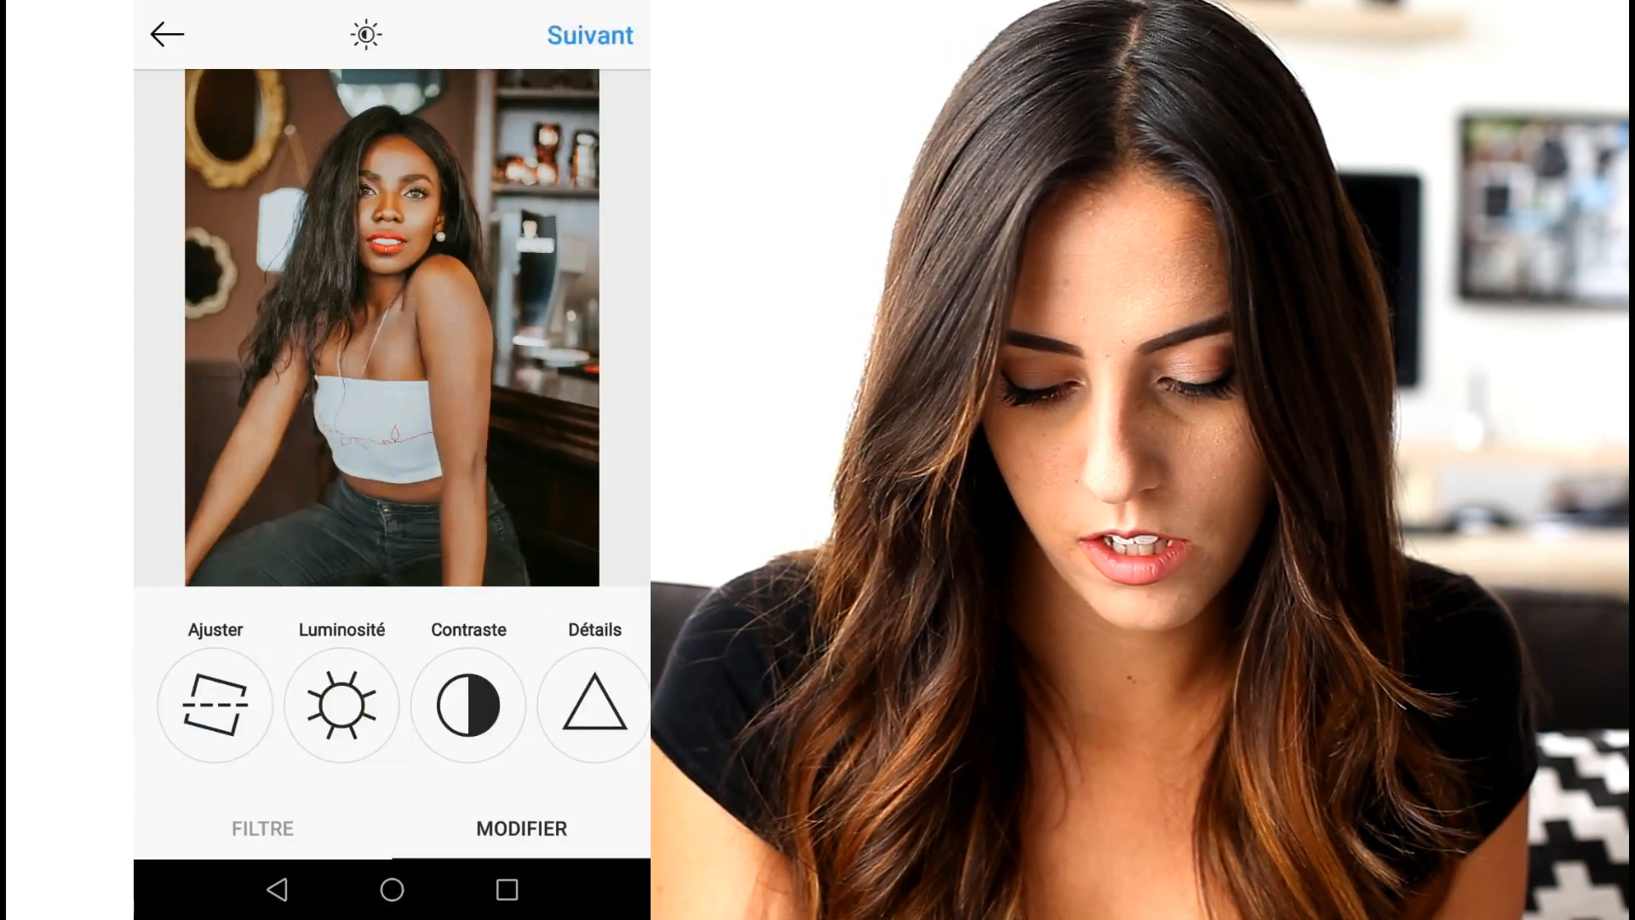
scroll(392, 705, right, 6)
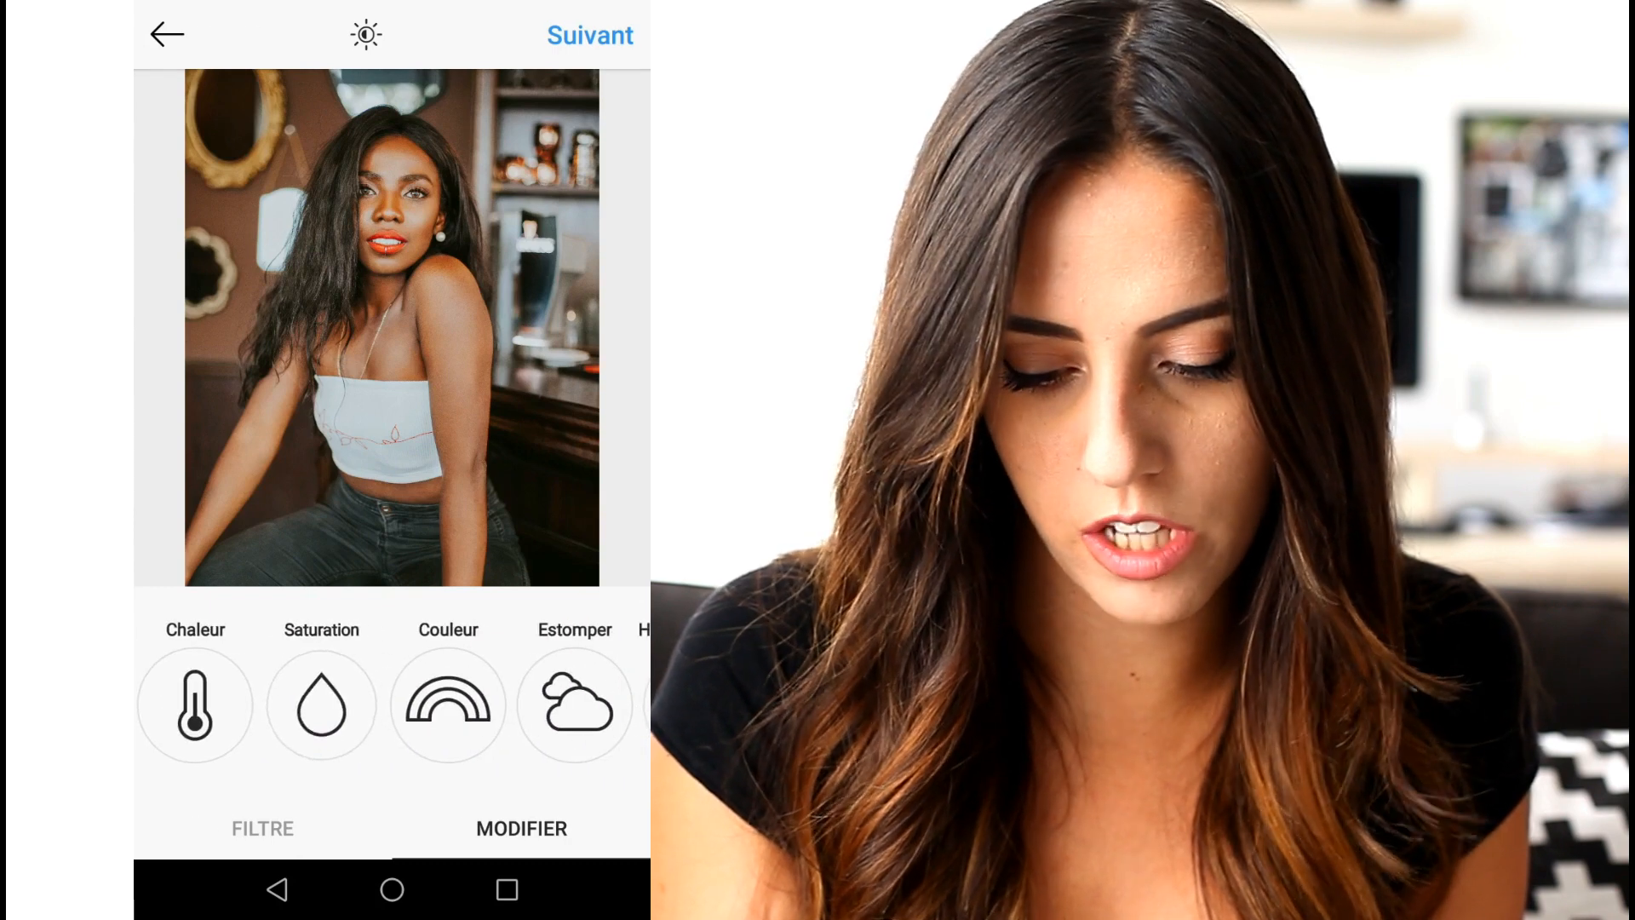
click(321, 705)
drag(391, 690, 408, 691)
click(521, 828)
- Slightly increase the portrait's contrast with the Contraste adjustment and apply it
scroll(392, 705, left, 5)
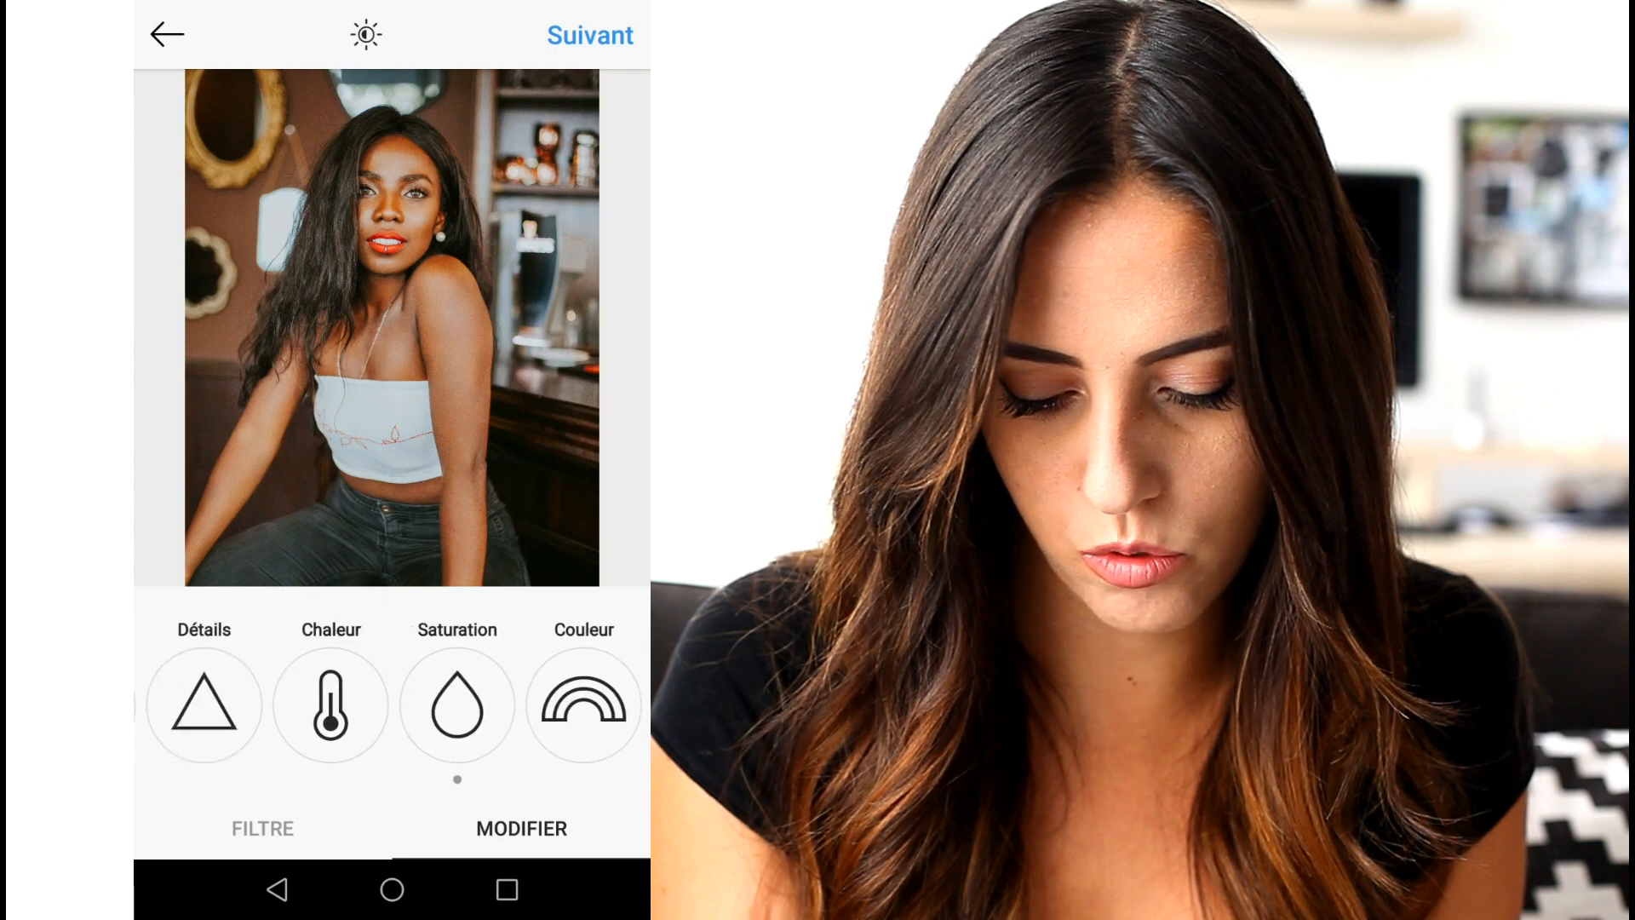
click(385, 705)
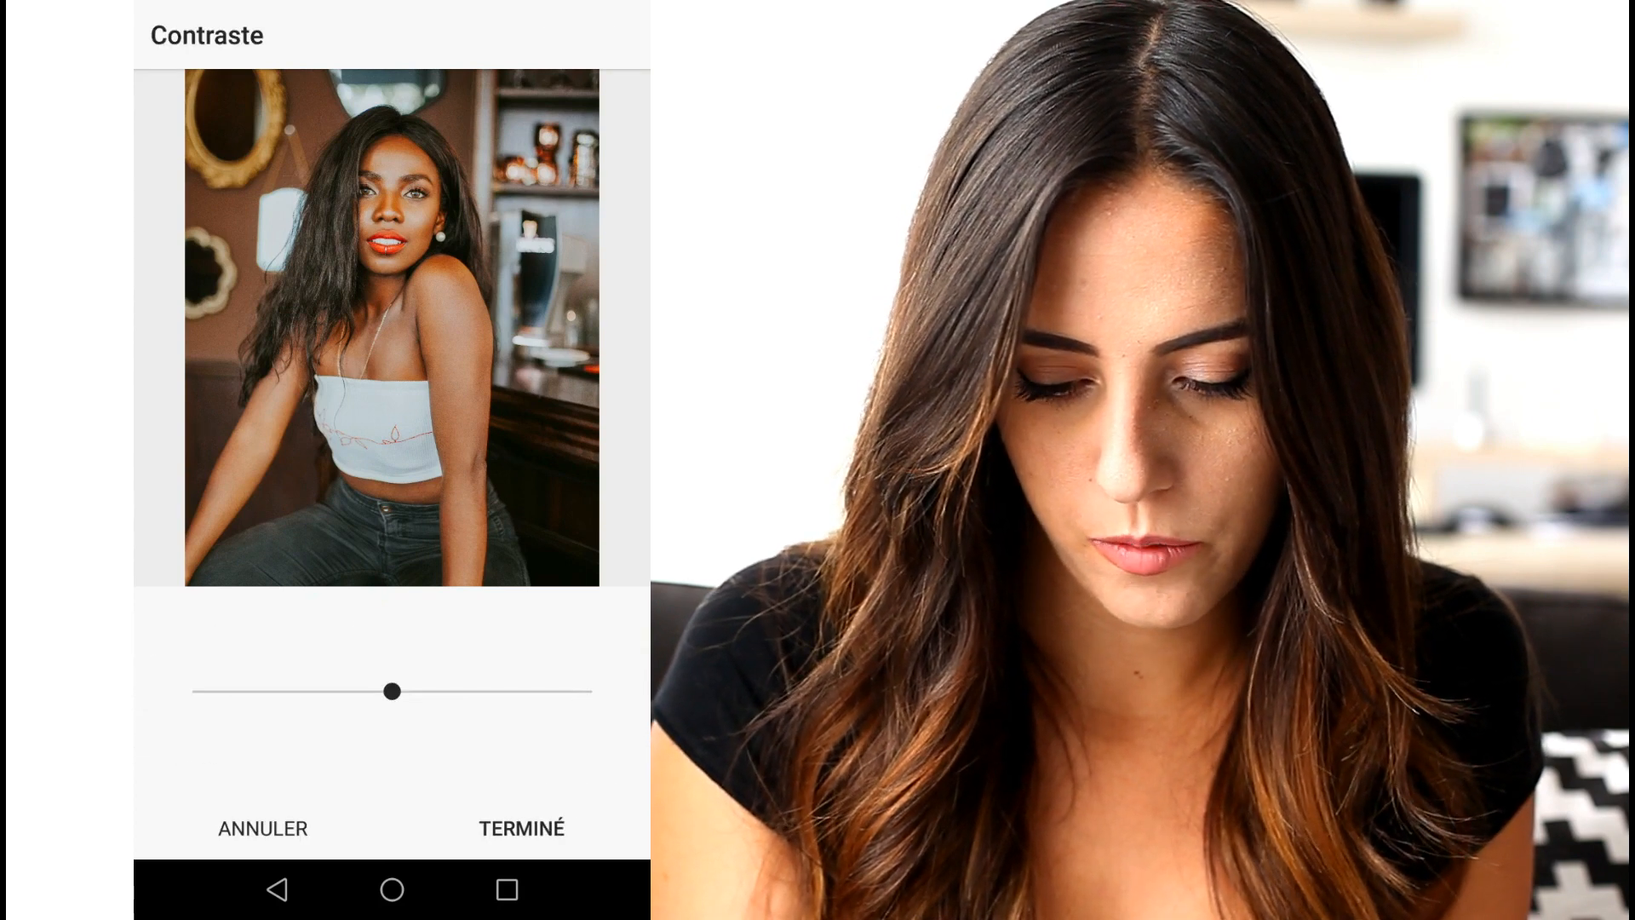
drag(392, 691, 424, 690)
click(521, 828)
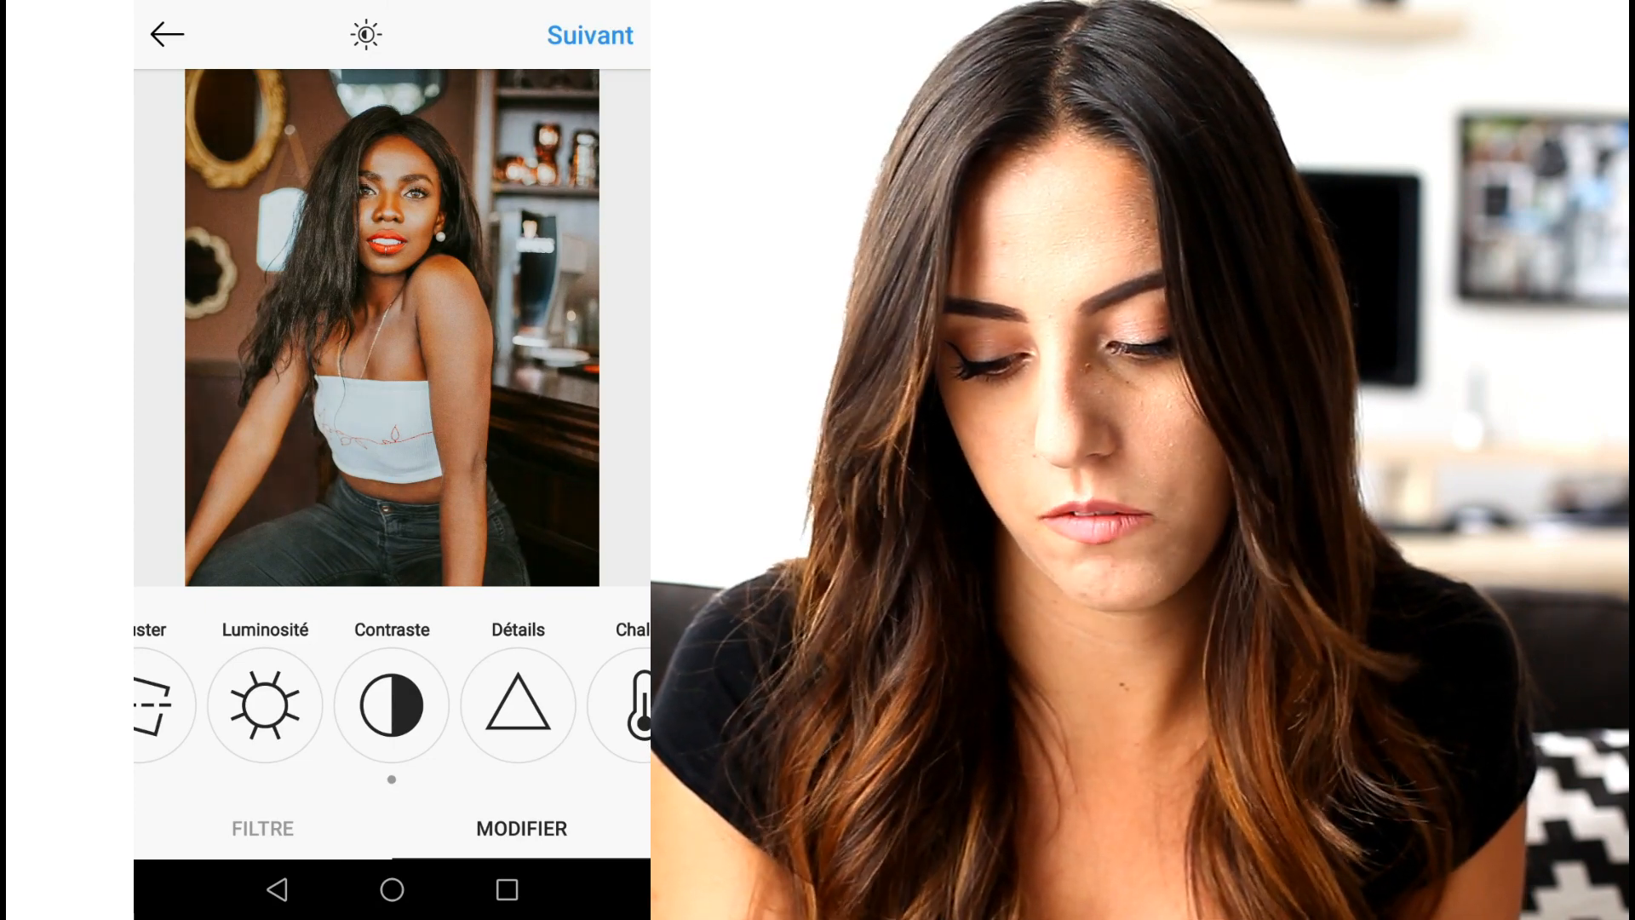
- Try the Netteté sharpening adjustment on the portrait and leave it at its minimum
scroll(392, 705, right, 5)
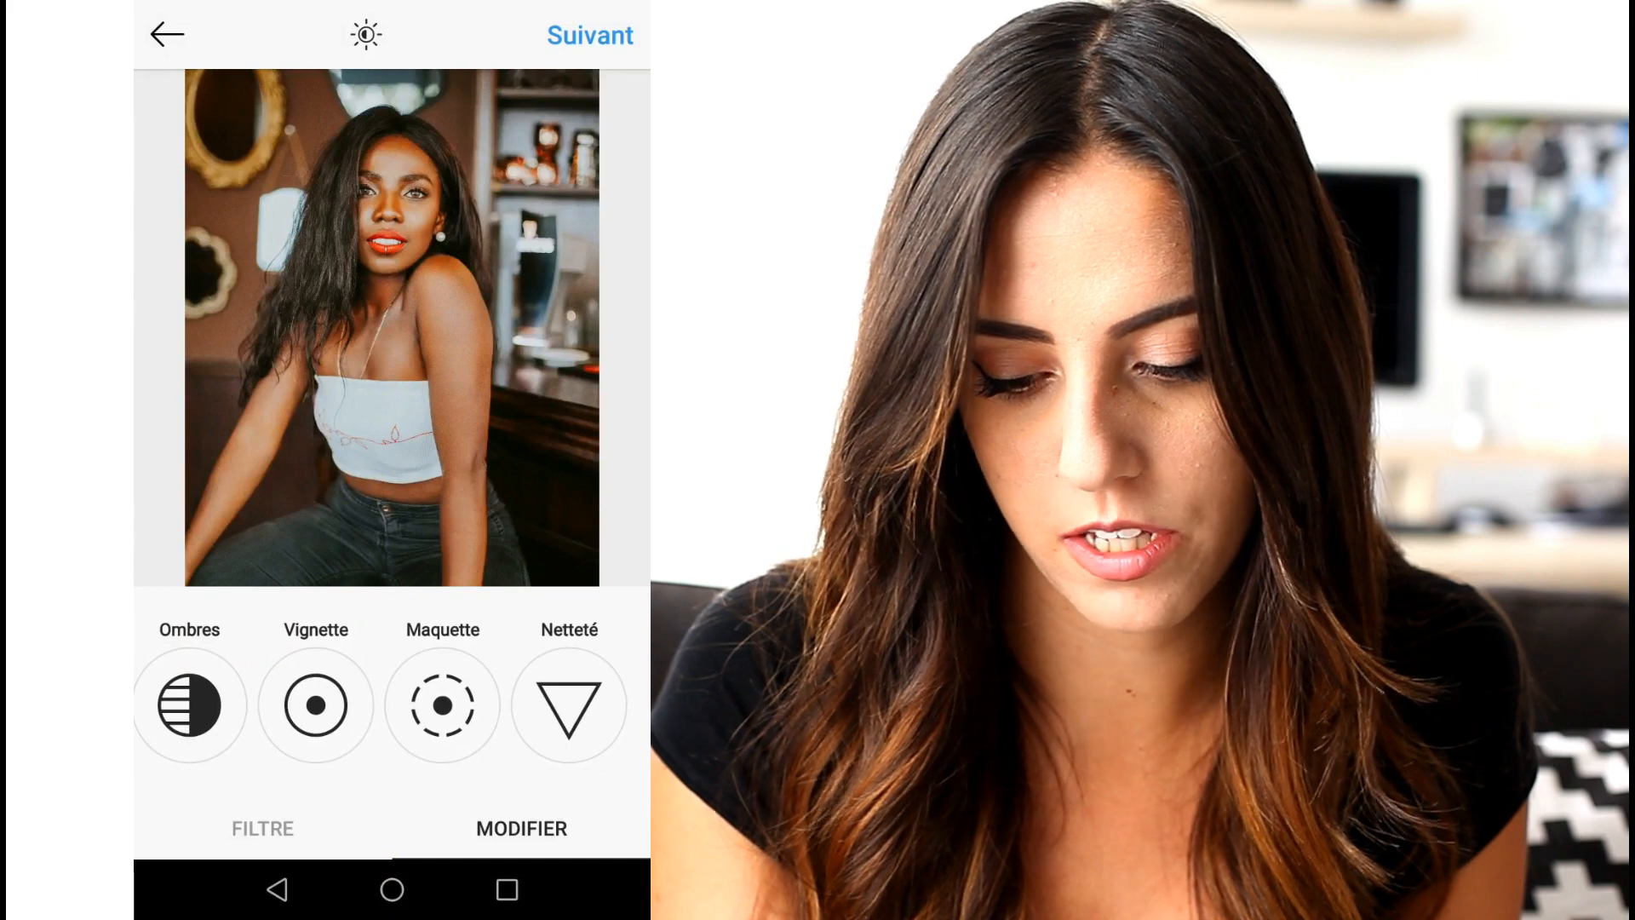
click(569, 705)
mouse_move(193, 691)
mouse_down()
mouse_move(335, 691)
mouse_move(192, 691)
mouse_up()
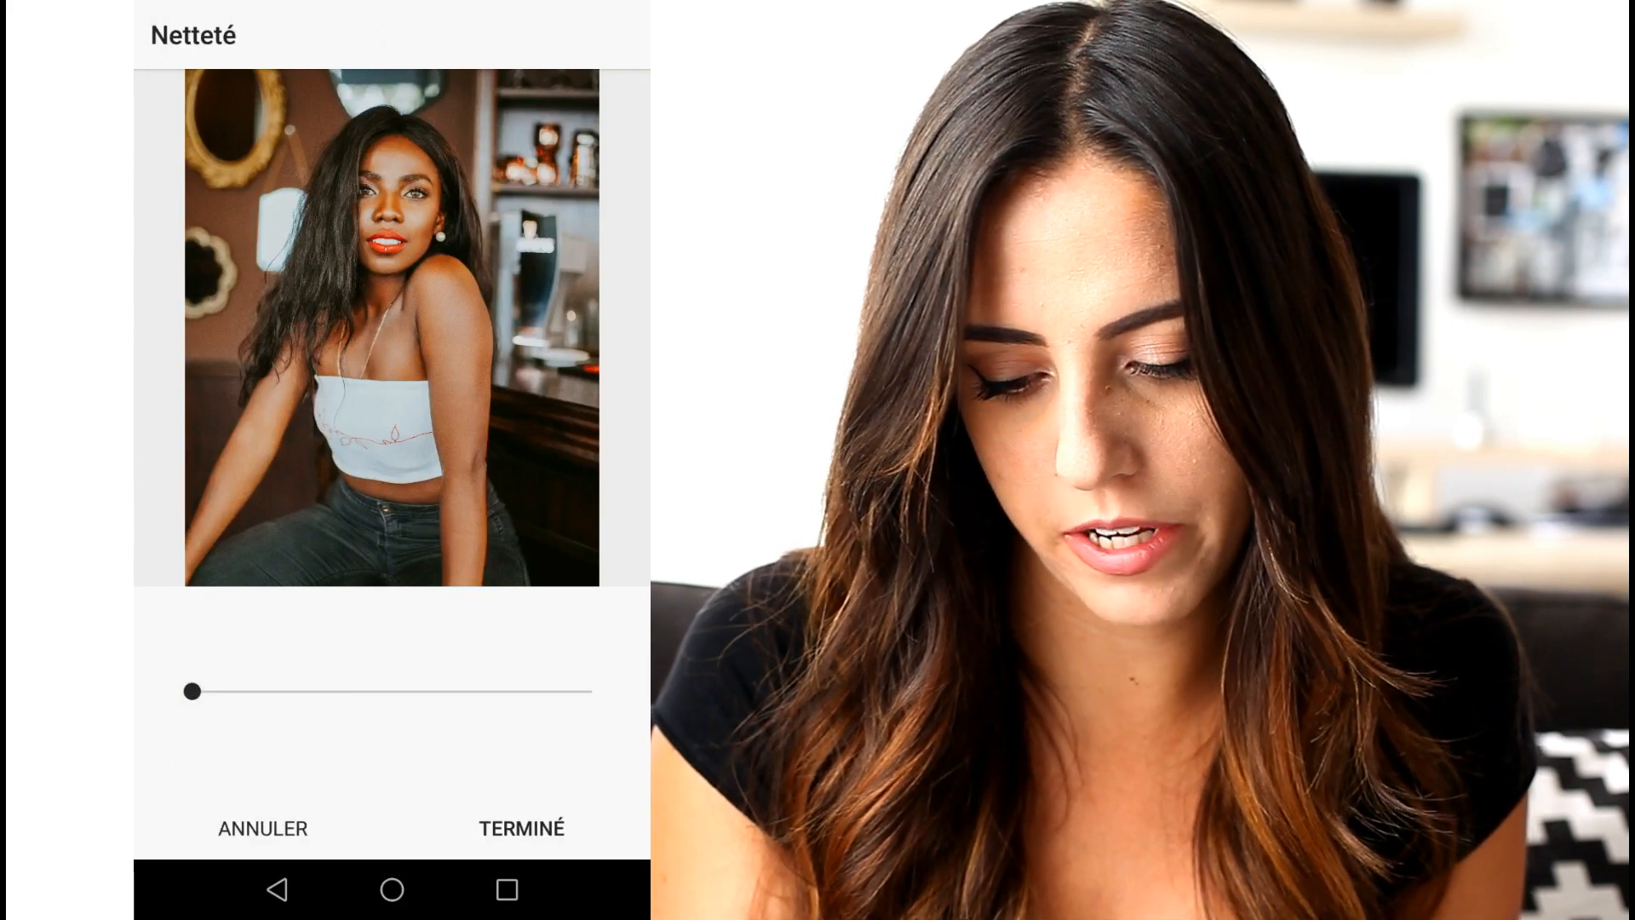
click(521, 828)
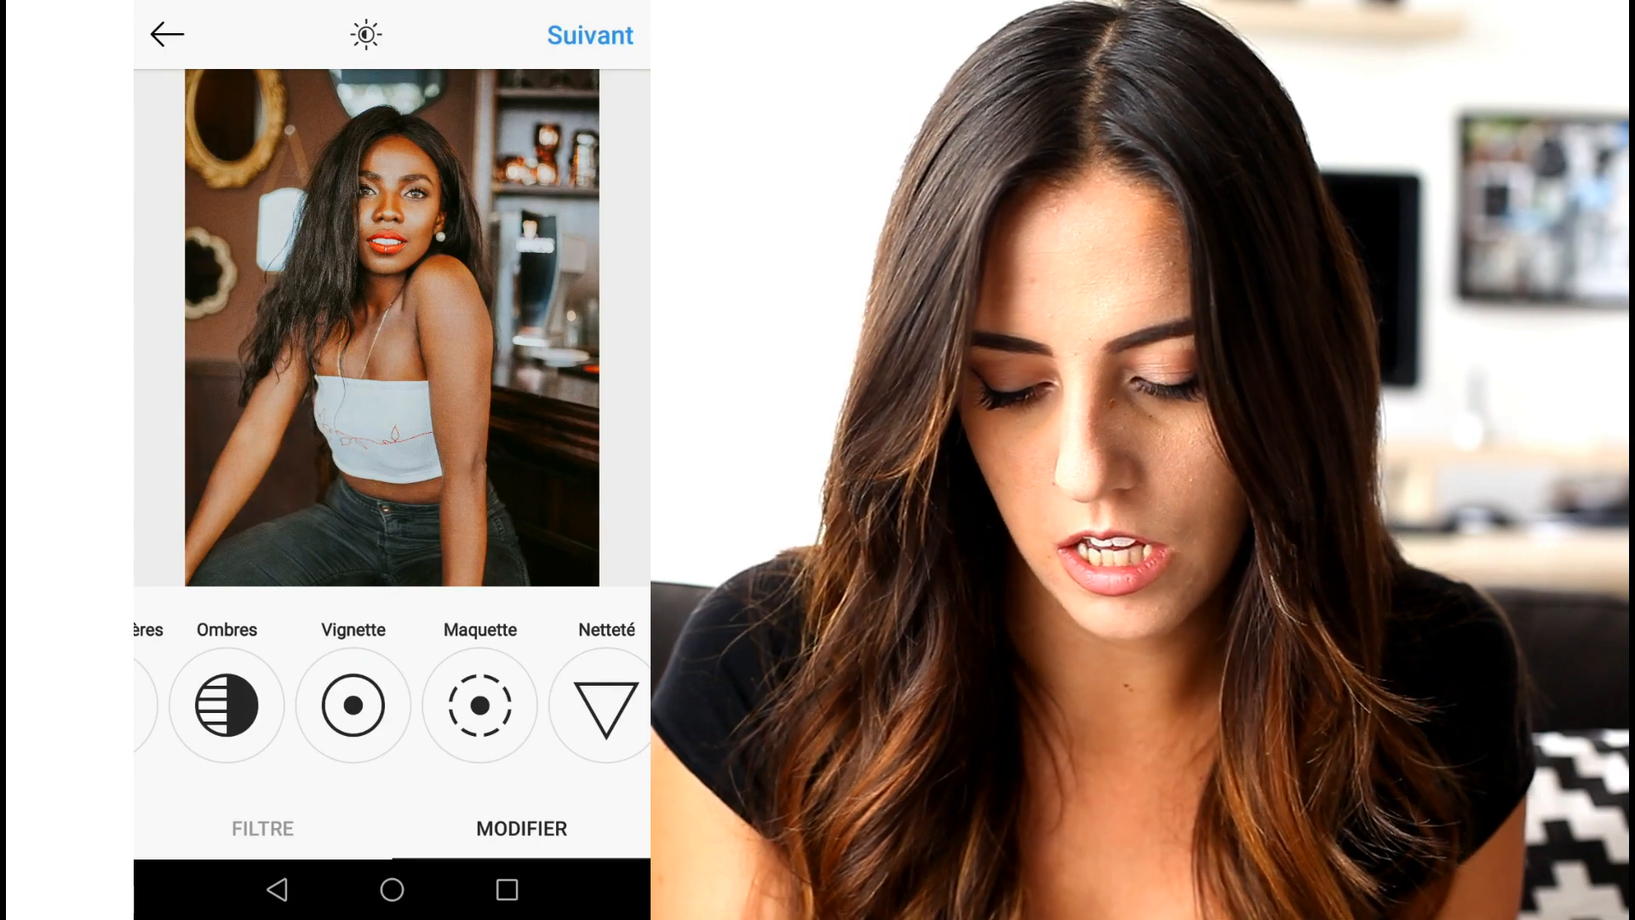
- Finish editing the portrait and continue to the next stage of the new post
scroll(392, 705, left, 10)
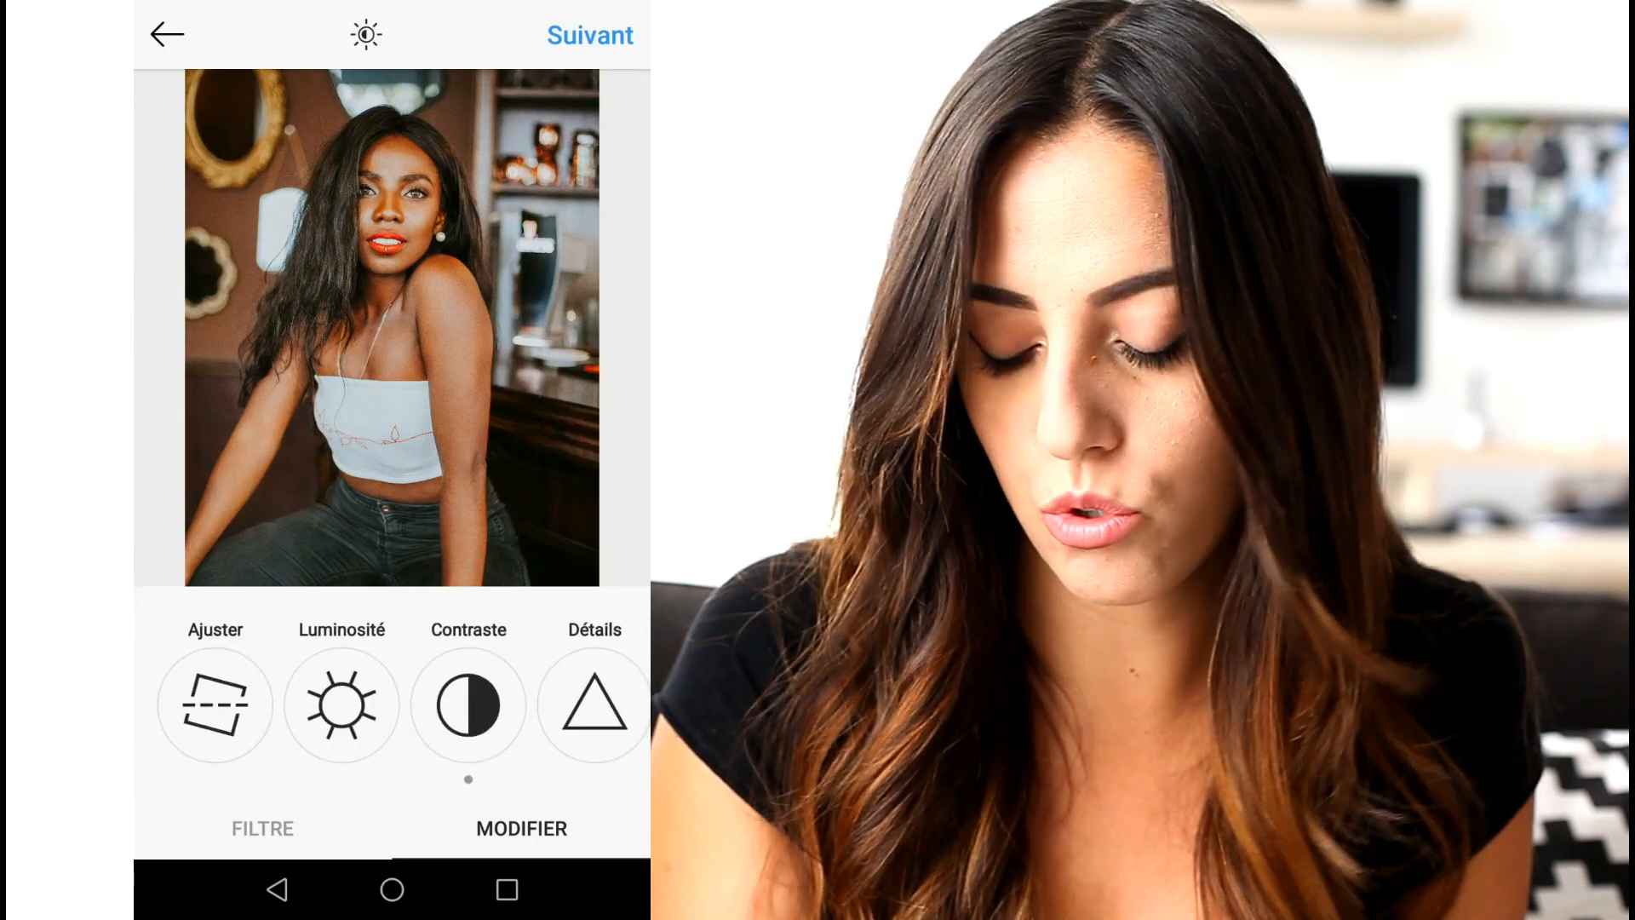
click(590, 35)
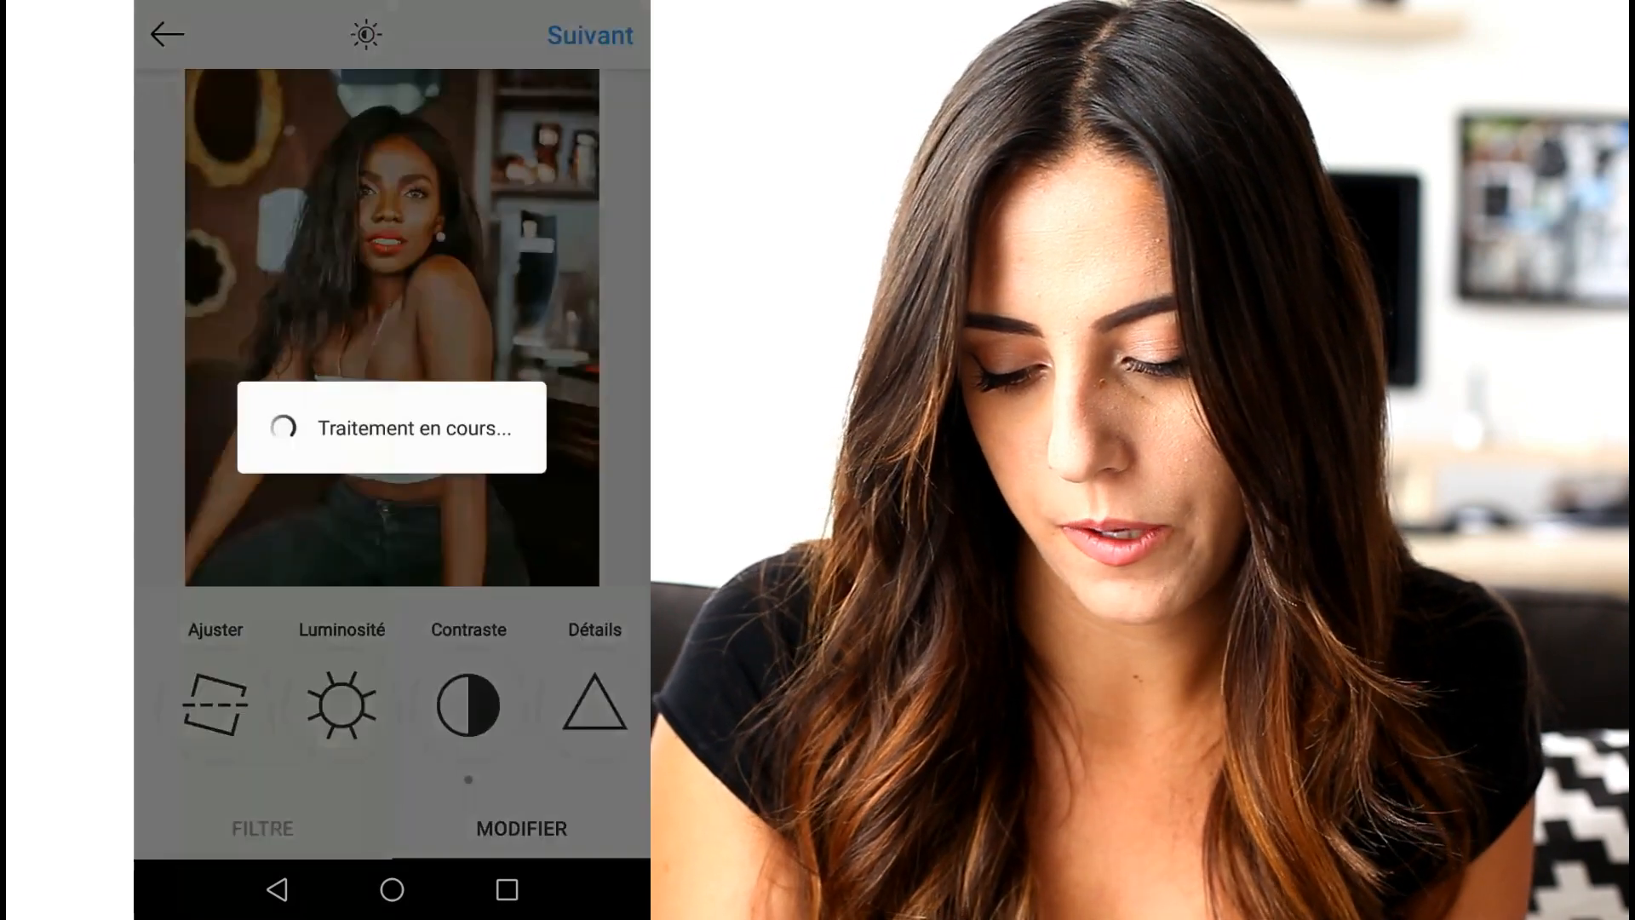